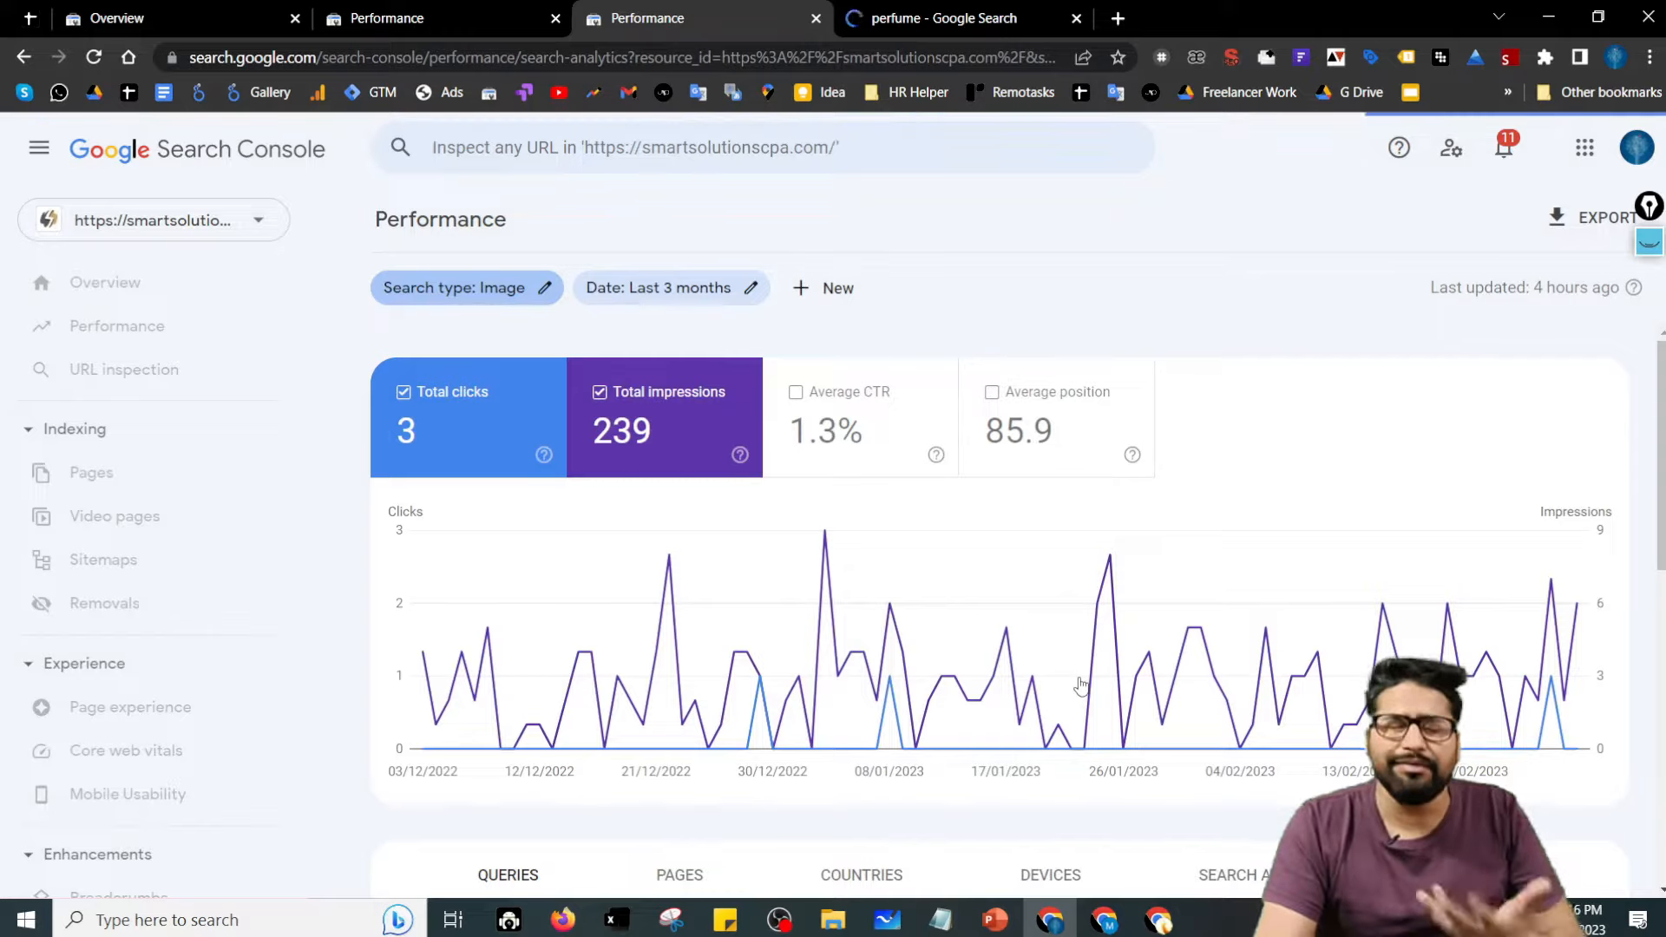
- Filter the web performance report of the site to the last 7 days
{"action": "left_click", "coordinate": [936, 18]}
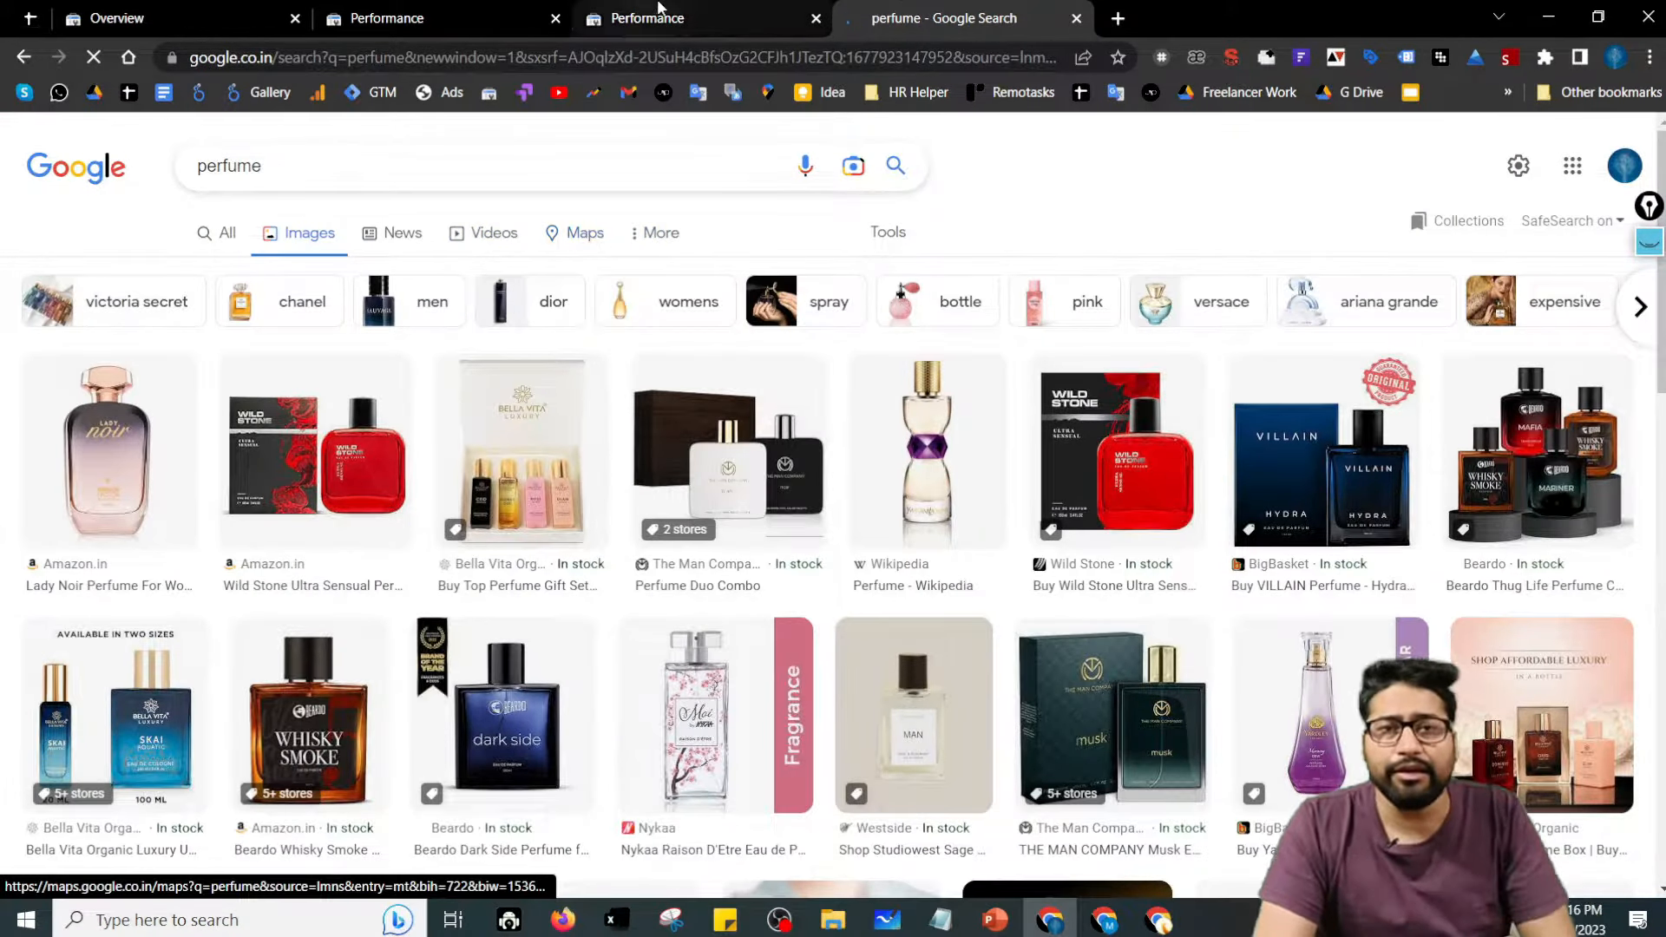
{"action": "left_click", "coordinate": [694, 18]}
{"action": "left_click", "coordinate": [694, 287]}
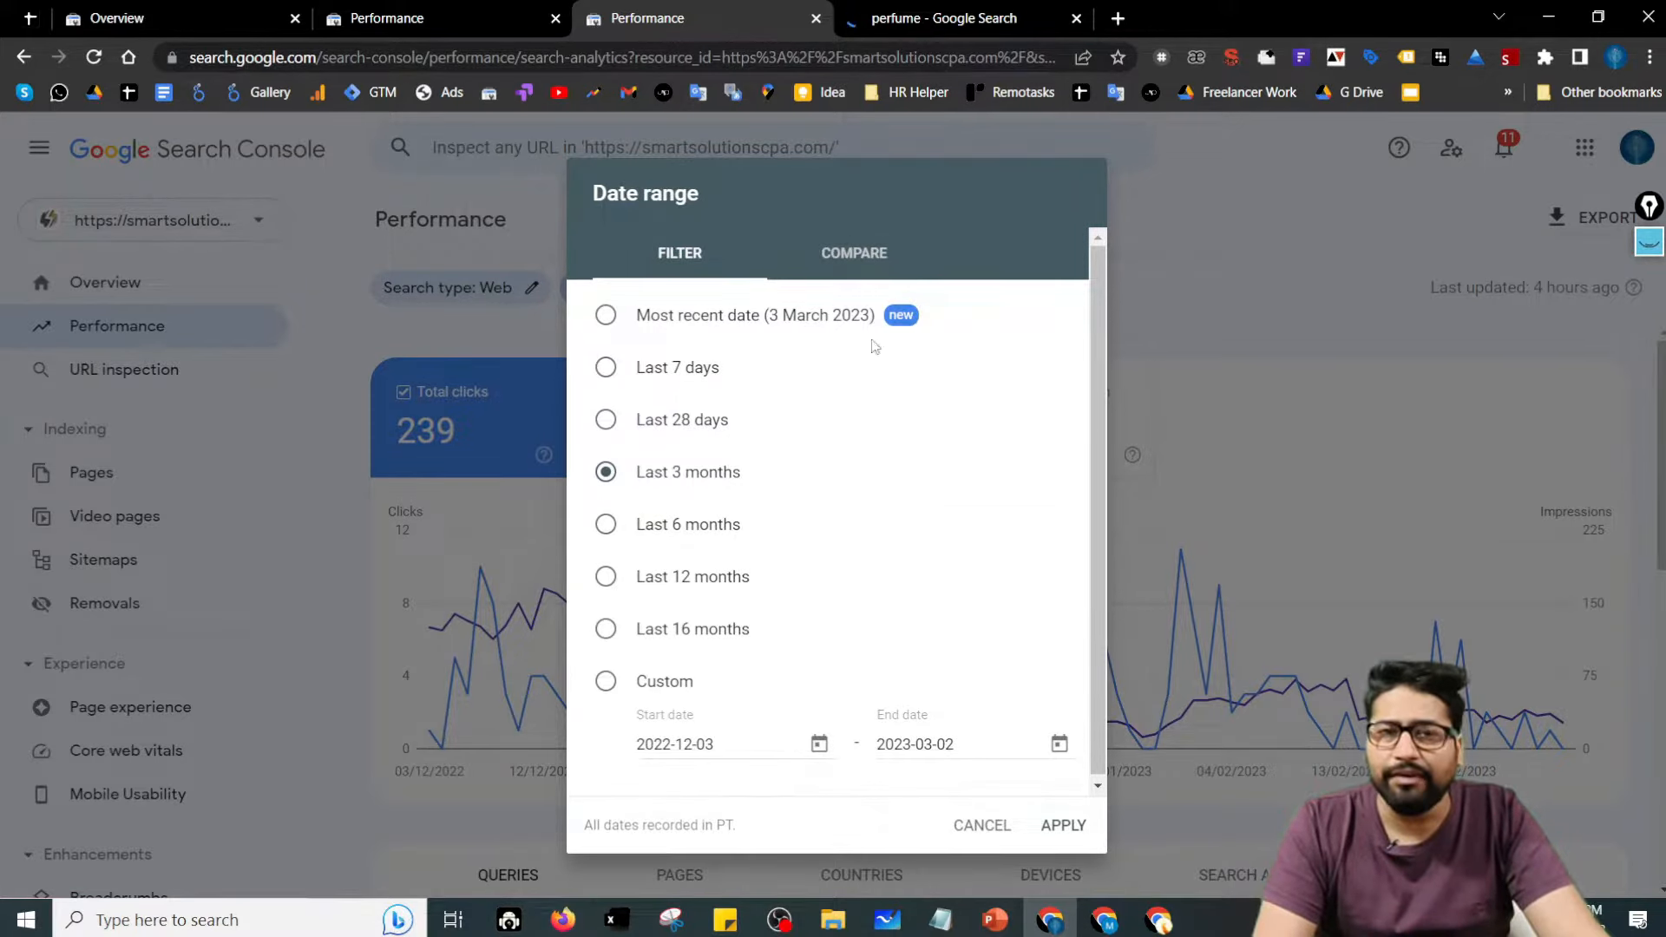
{"action": "left_click", "coordinate": [862, 253]}
{"action": "left_click", "coordinate": [699, 256]}
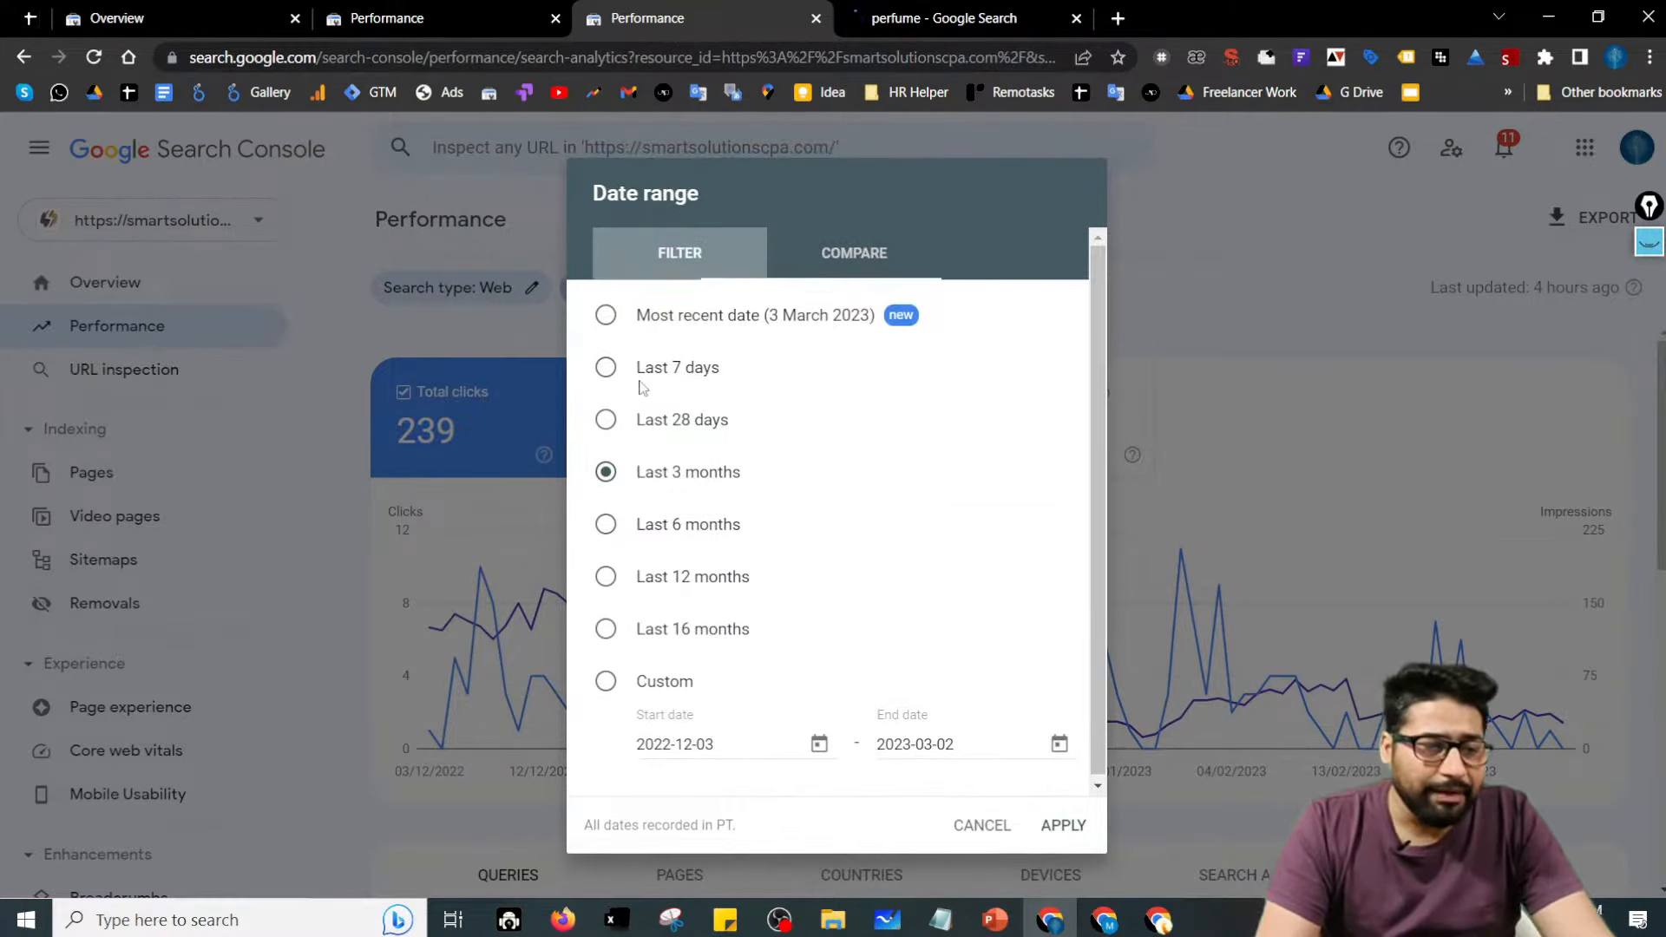
{"action": "left_click", "coordinate": [679, 369]}
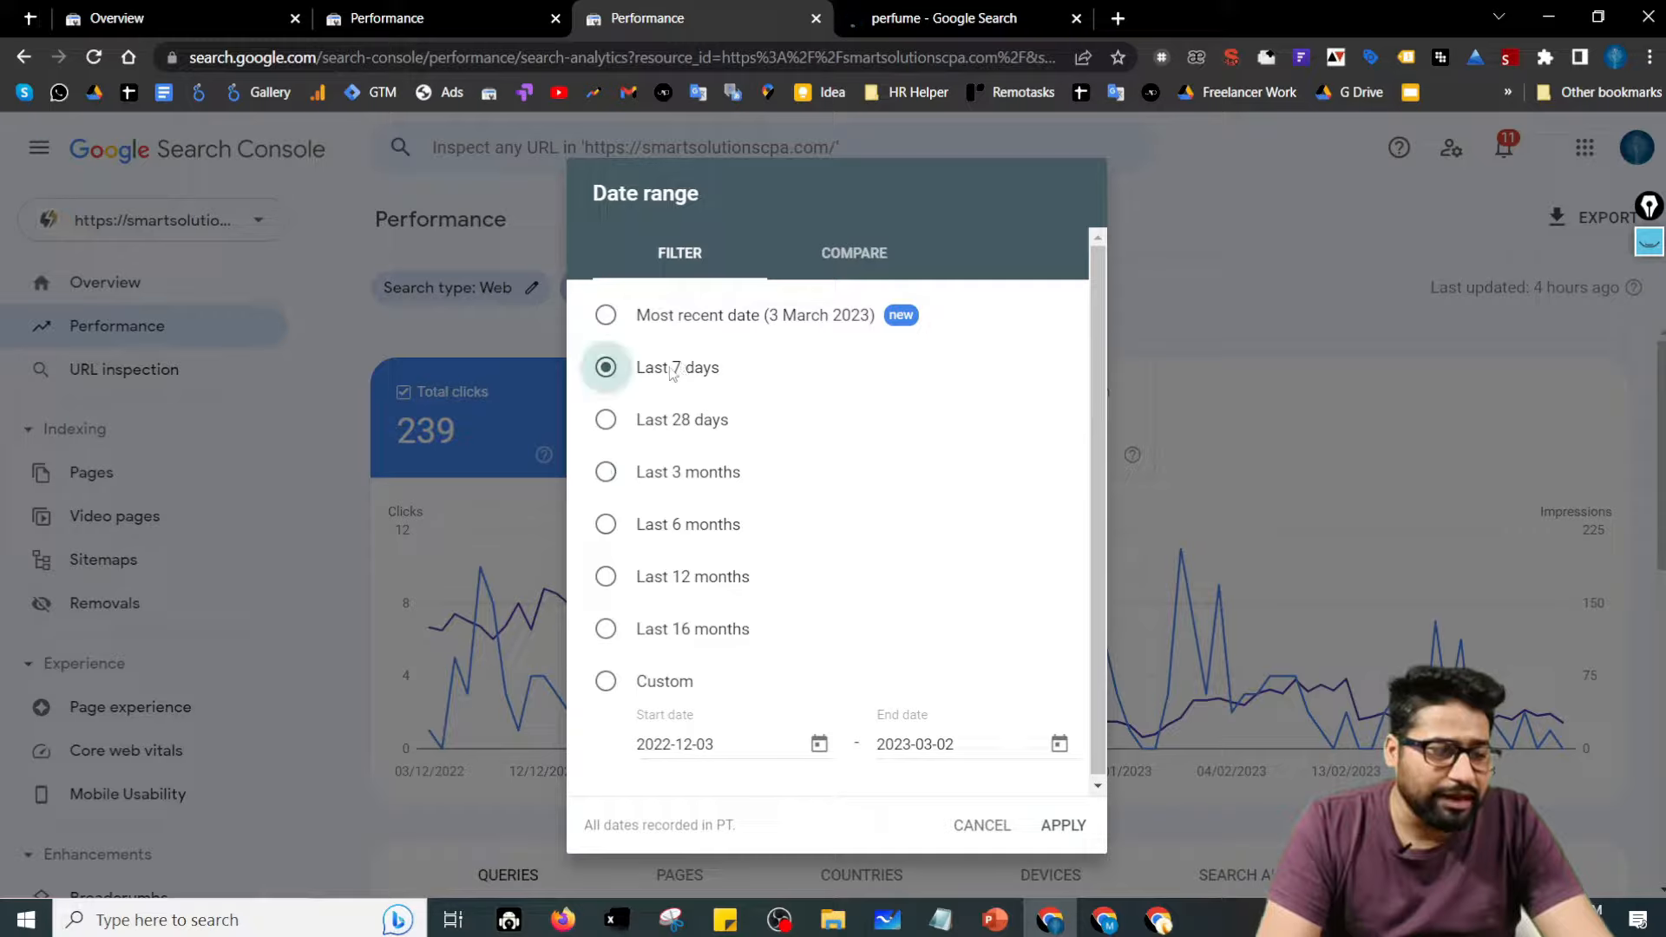
{"action": "left_click", "coordinate": [1062, 825]}
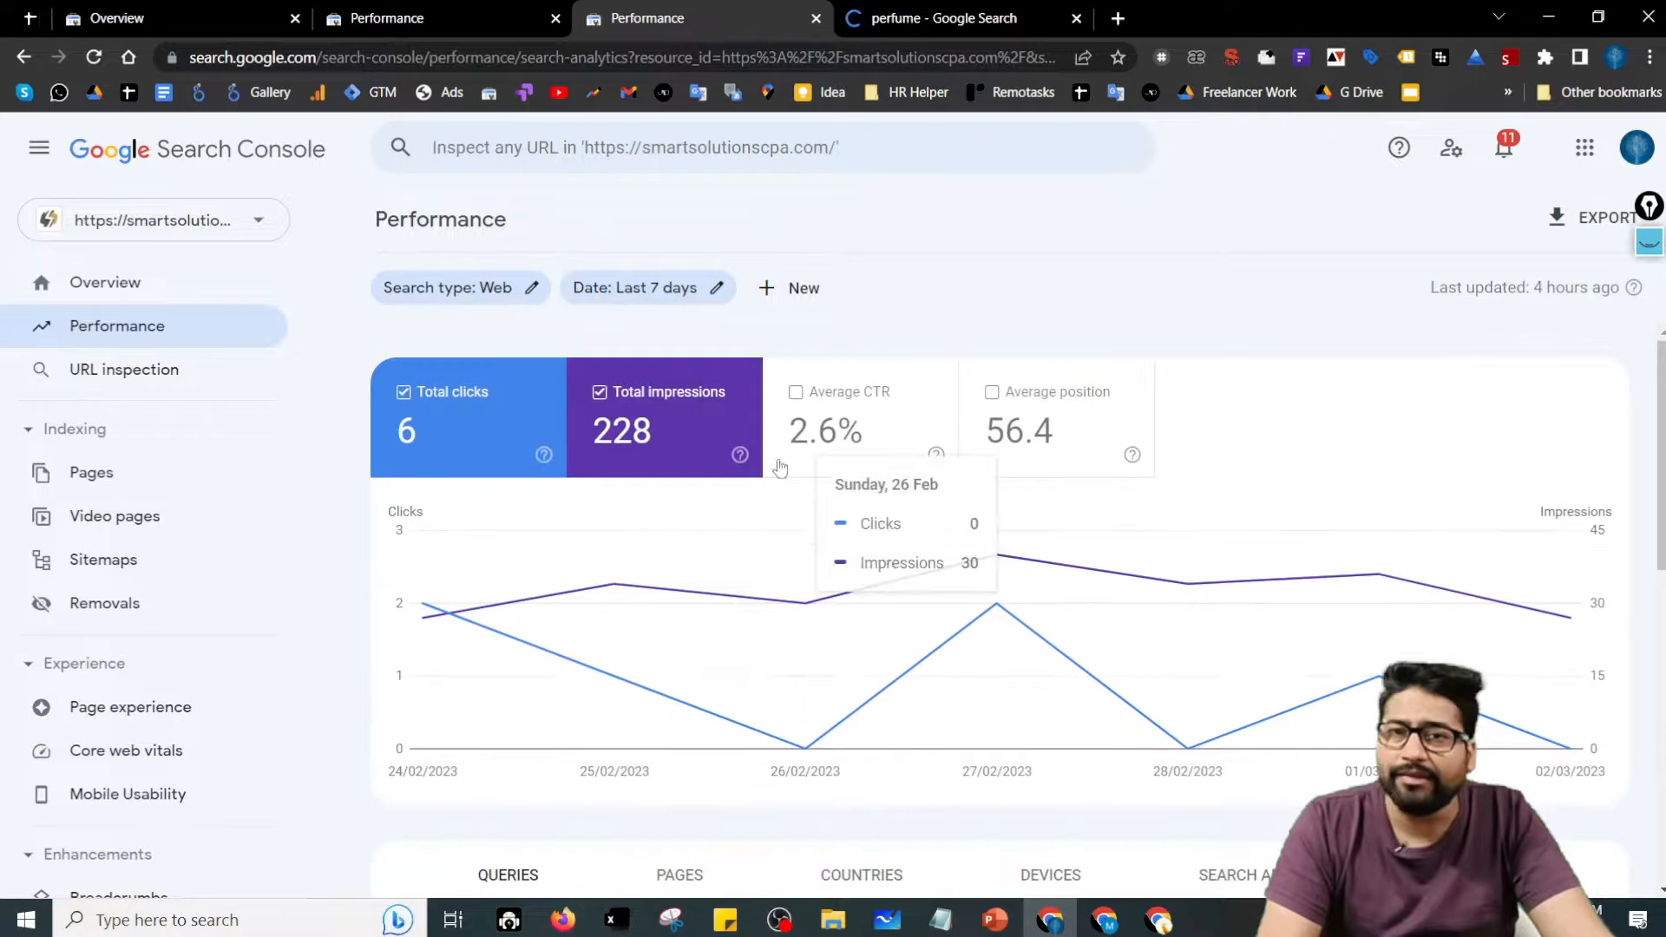
- Compare the last 7 days to the previous period in the performance report
{"action": "left_click", "coordinate": [618, 290]}
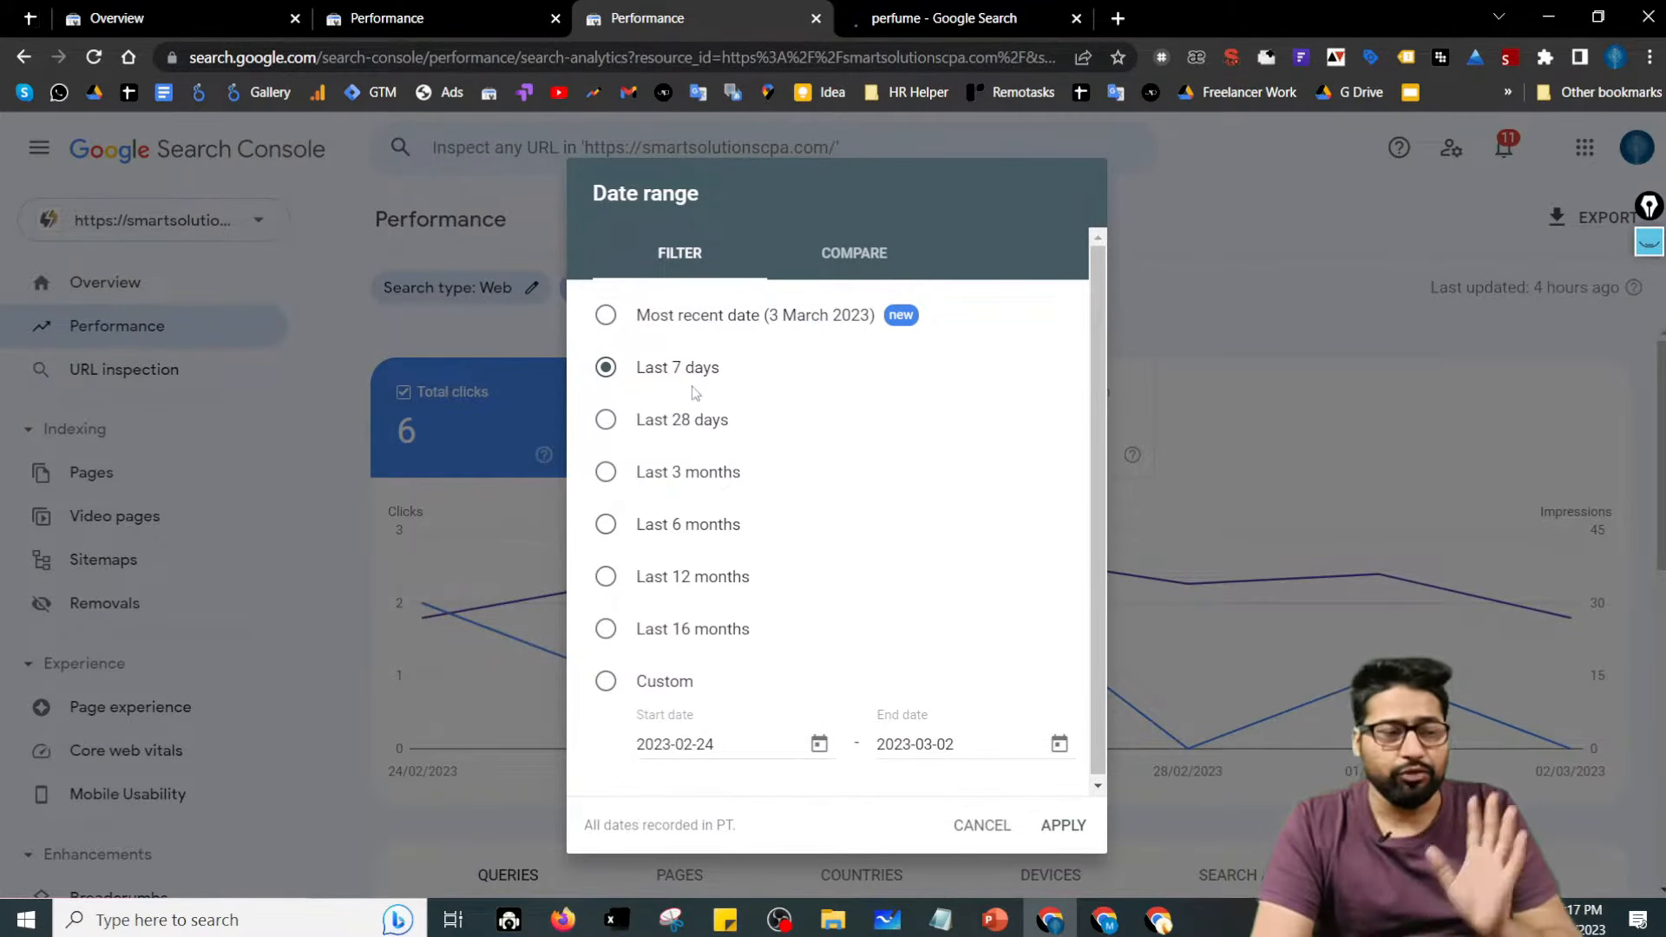
{"action": "left_click", "coordinate": [883, 254]}
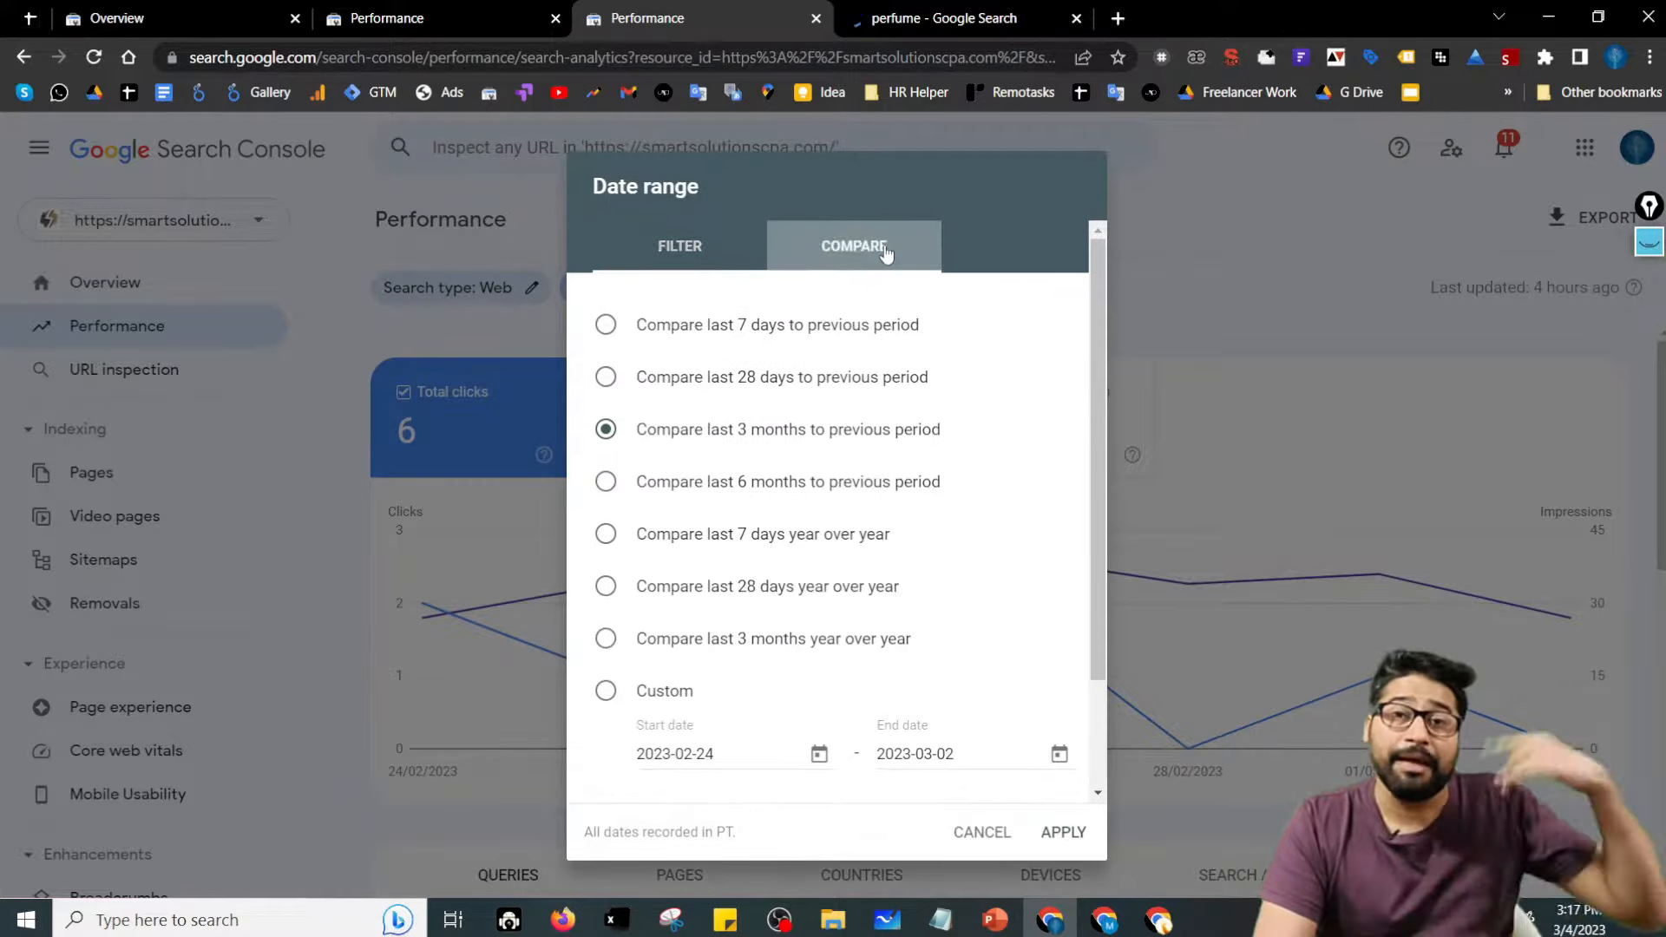
{"action": "left_click", "coordinate": [727, 330]}
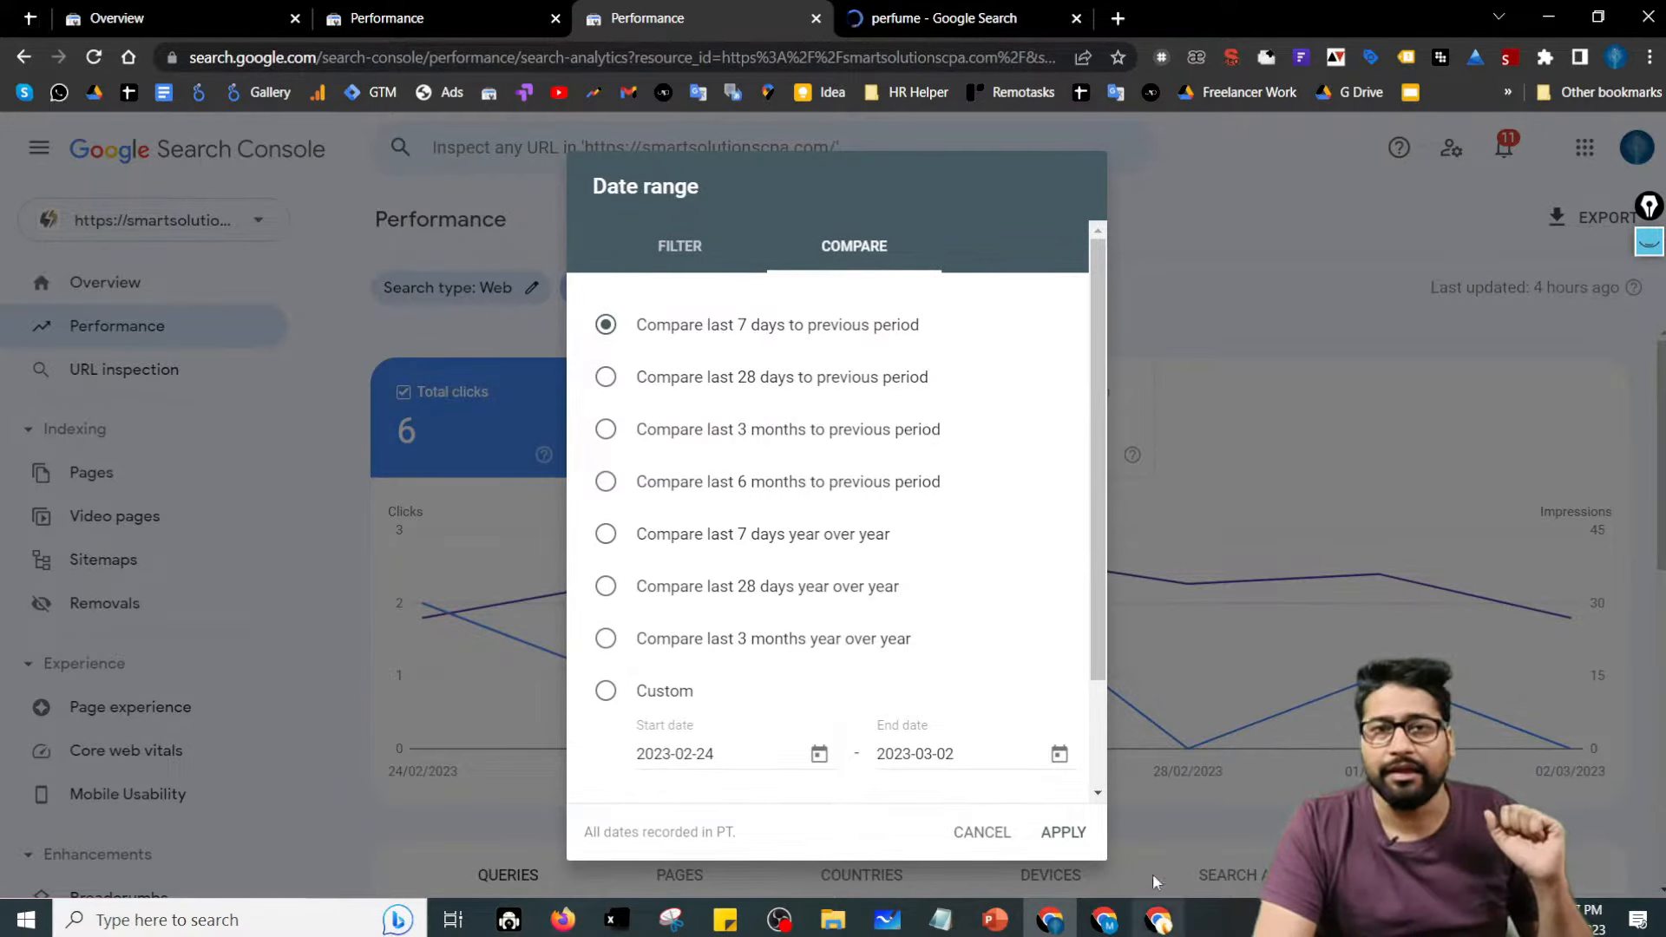
{"action": "left_click", "coordinate": [1062, 833]}
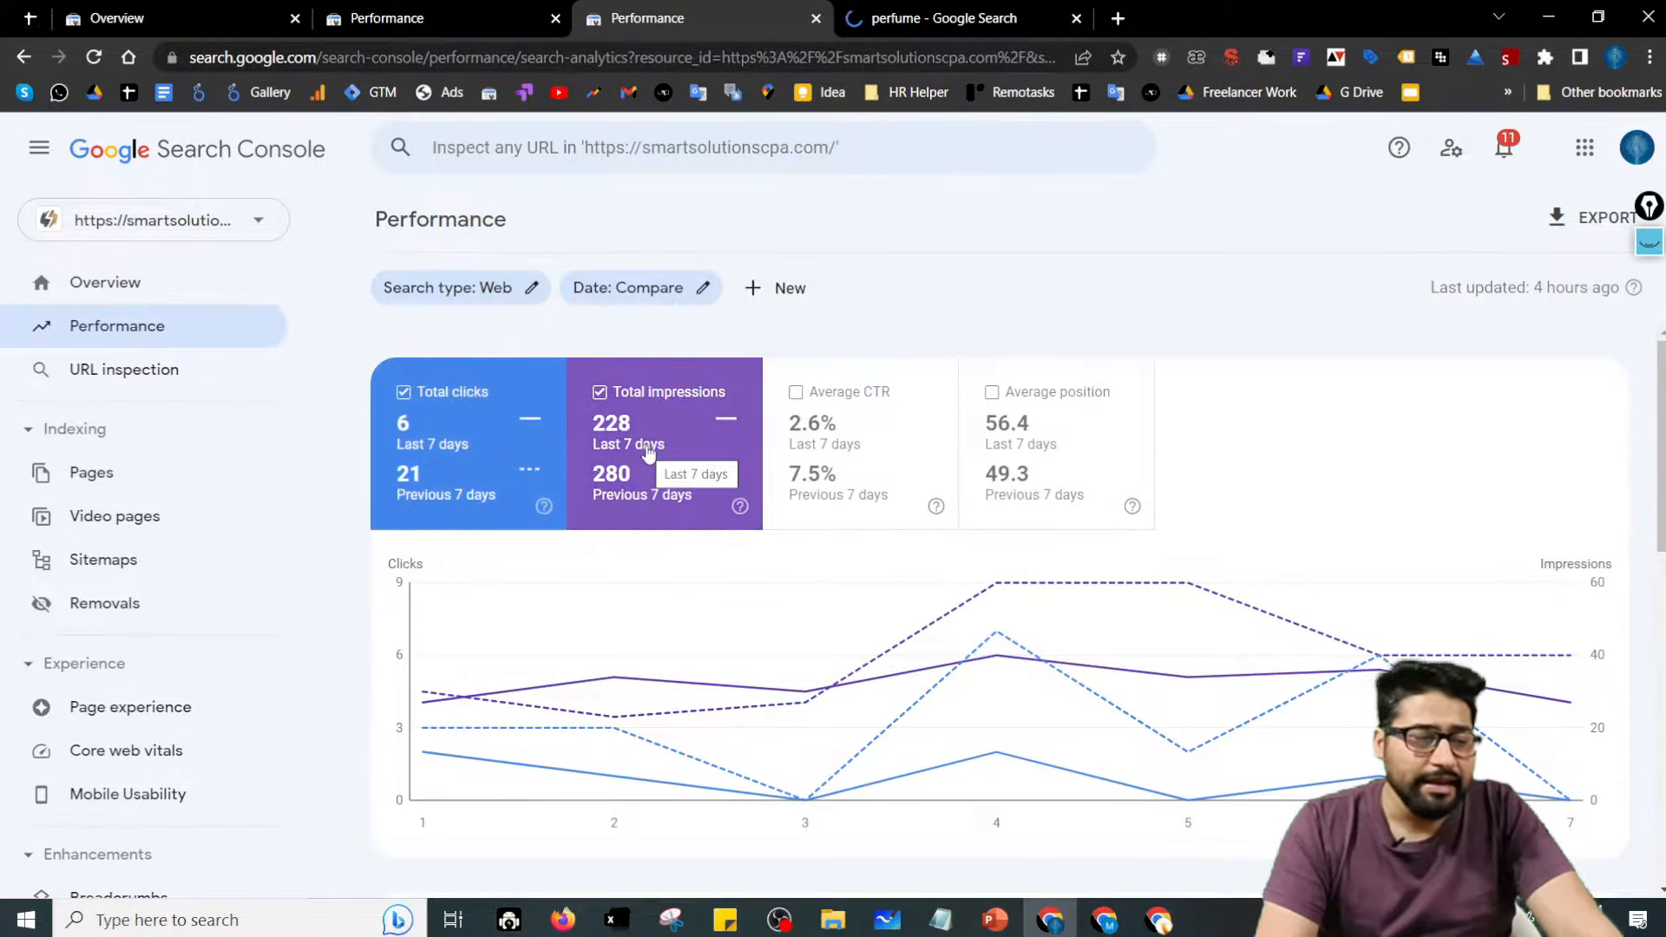
- Add average CTR and average position to the performance chart and examine the daily values
{"action": "left_click", "coordinate": [897, 445]}
{"action": "left_click", "coordinate": [1080, 451]}
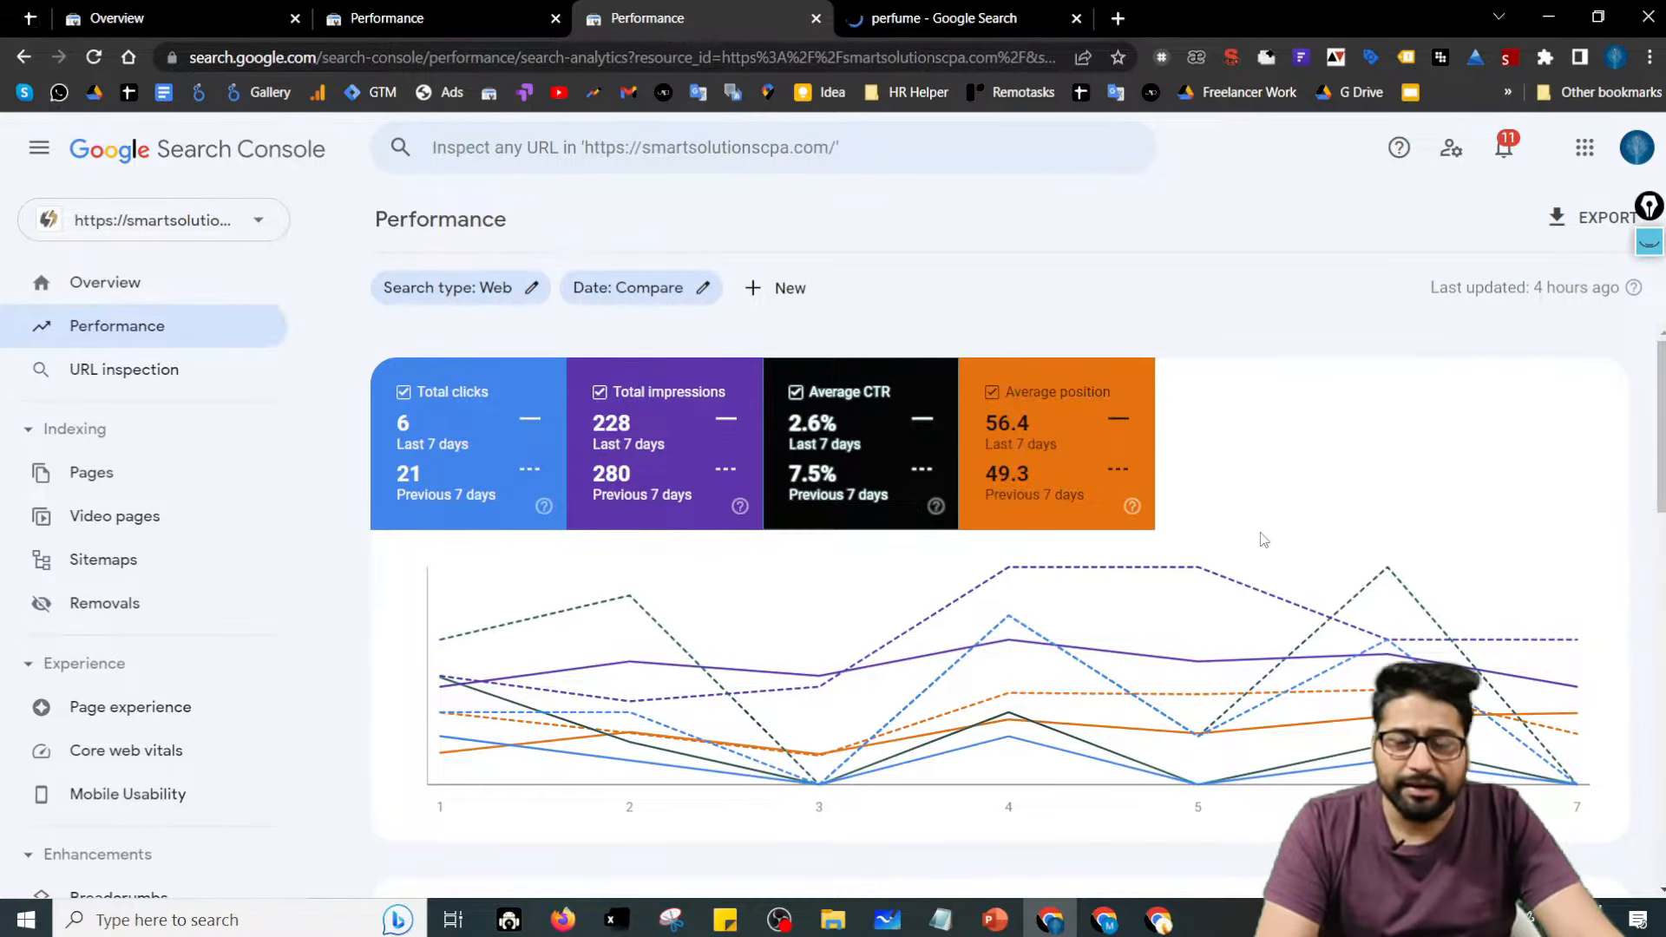
{"action": "scroll", "coordinate": [1115, 590], "scroll_direction": "down", "scroll_amount": 2}
{"action": "scroll", "coordinate": [1150, 529], "scroll_direction": "up", "scroll_amount": 2}
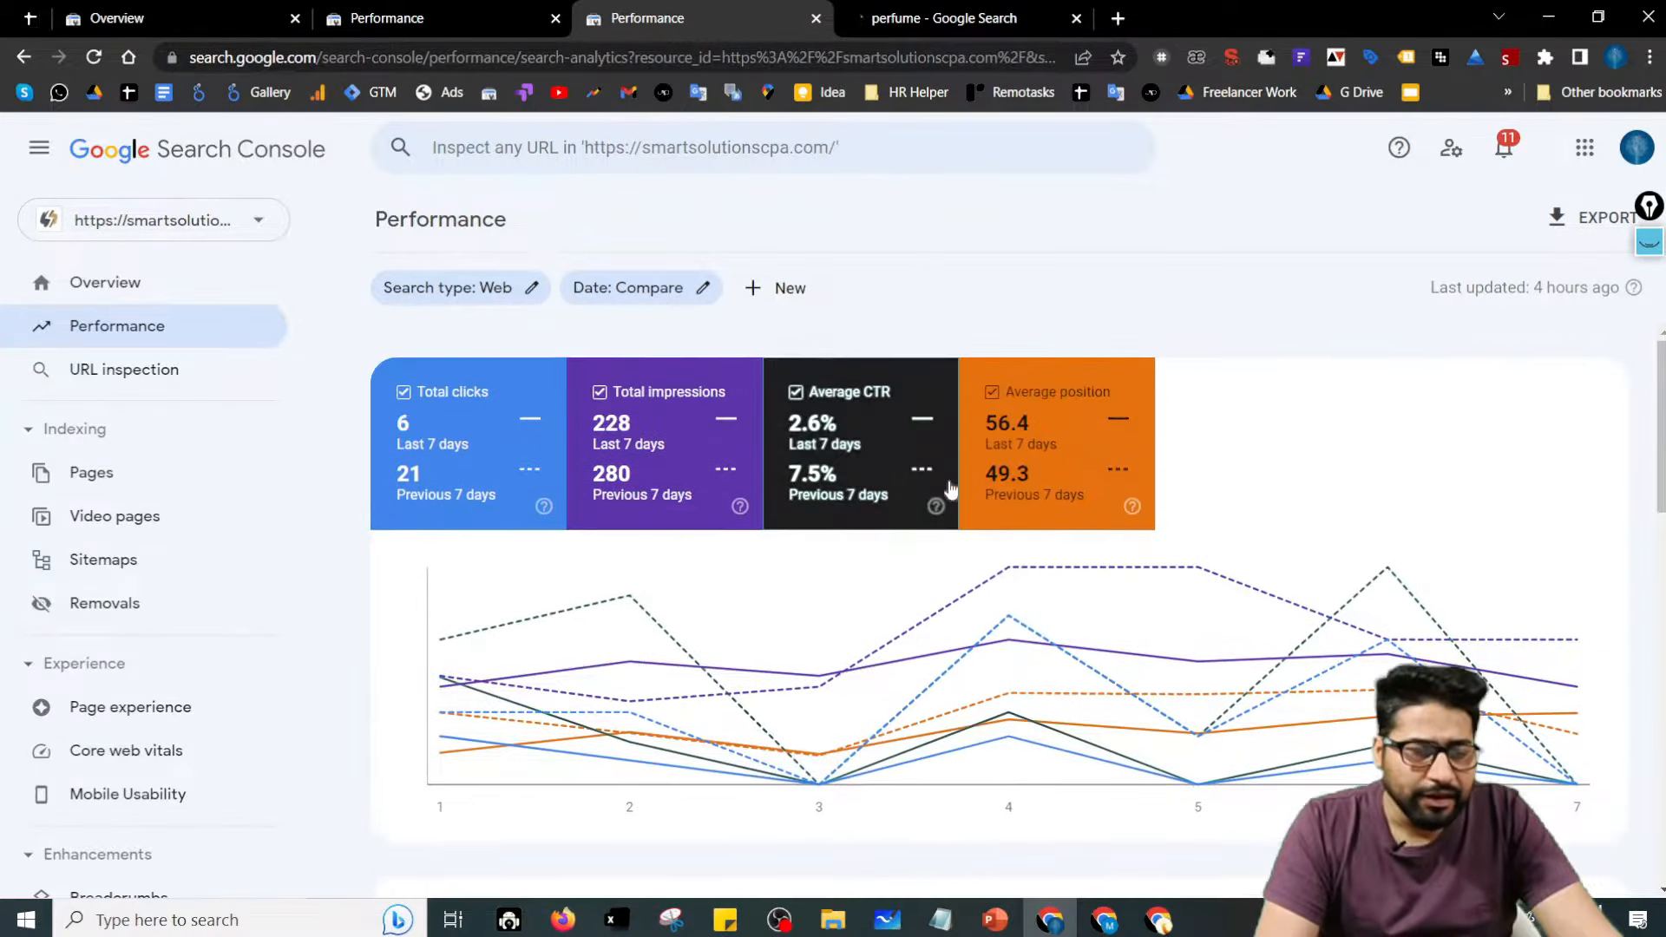
{"action": "scroll", "coordinate": [922, 485], "scroll_direction": "down", "scroll_amount": 1}
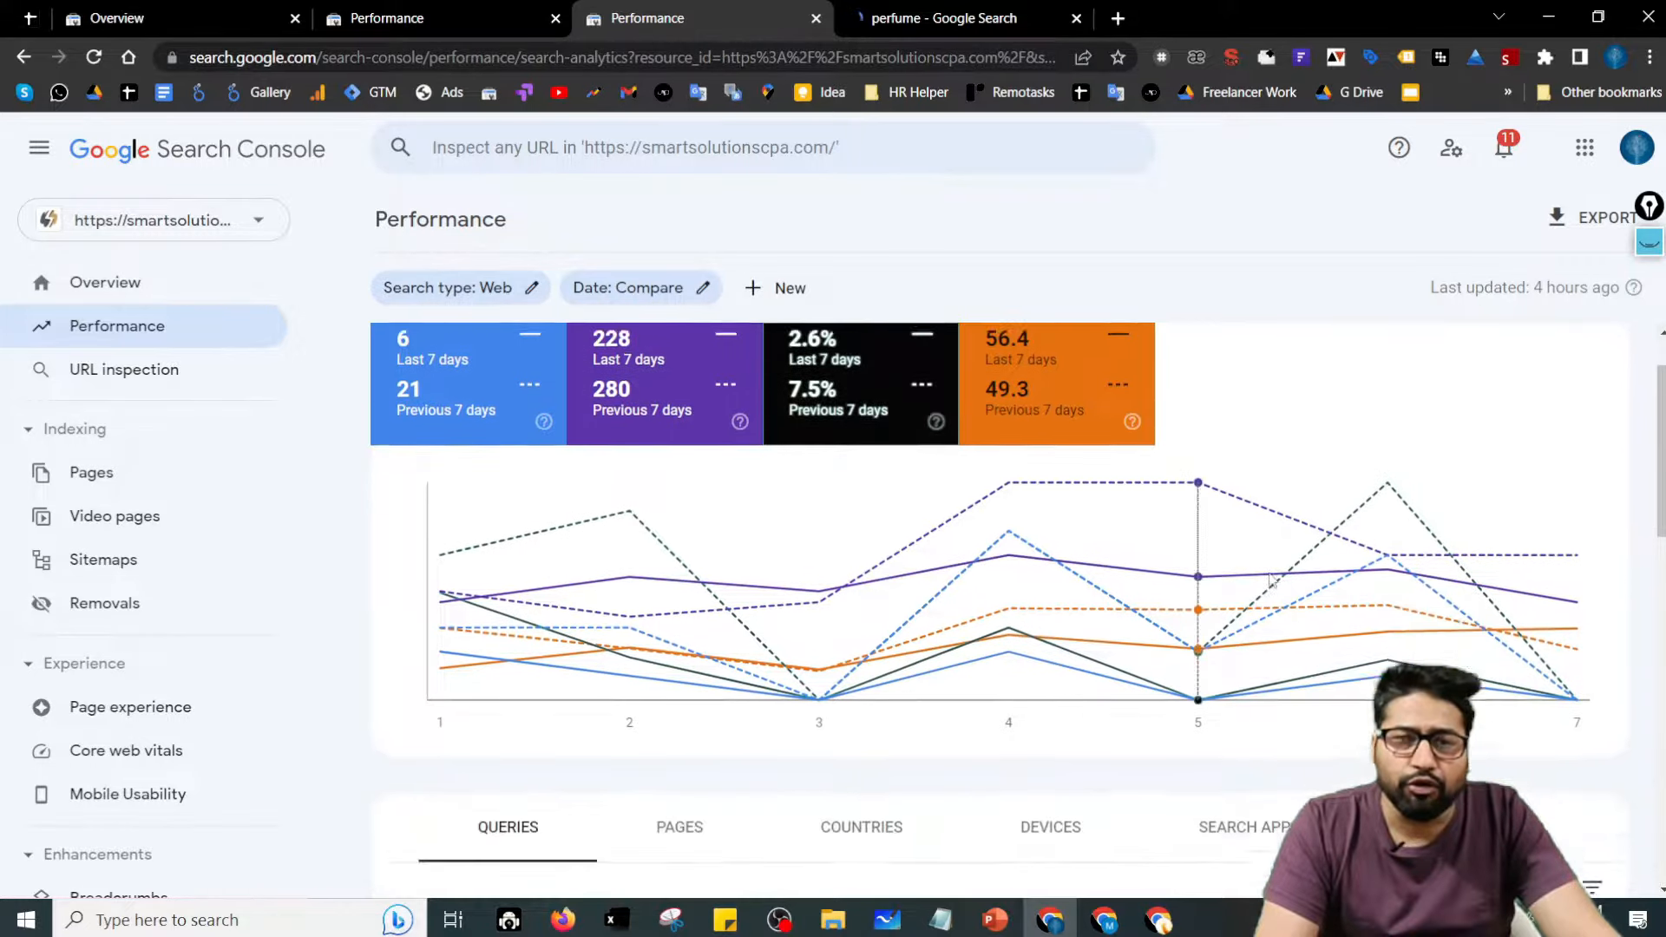
{"action": "mouse_move", "coordinate": [1479, 573]}
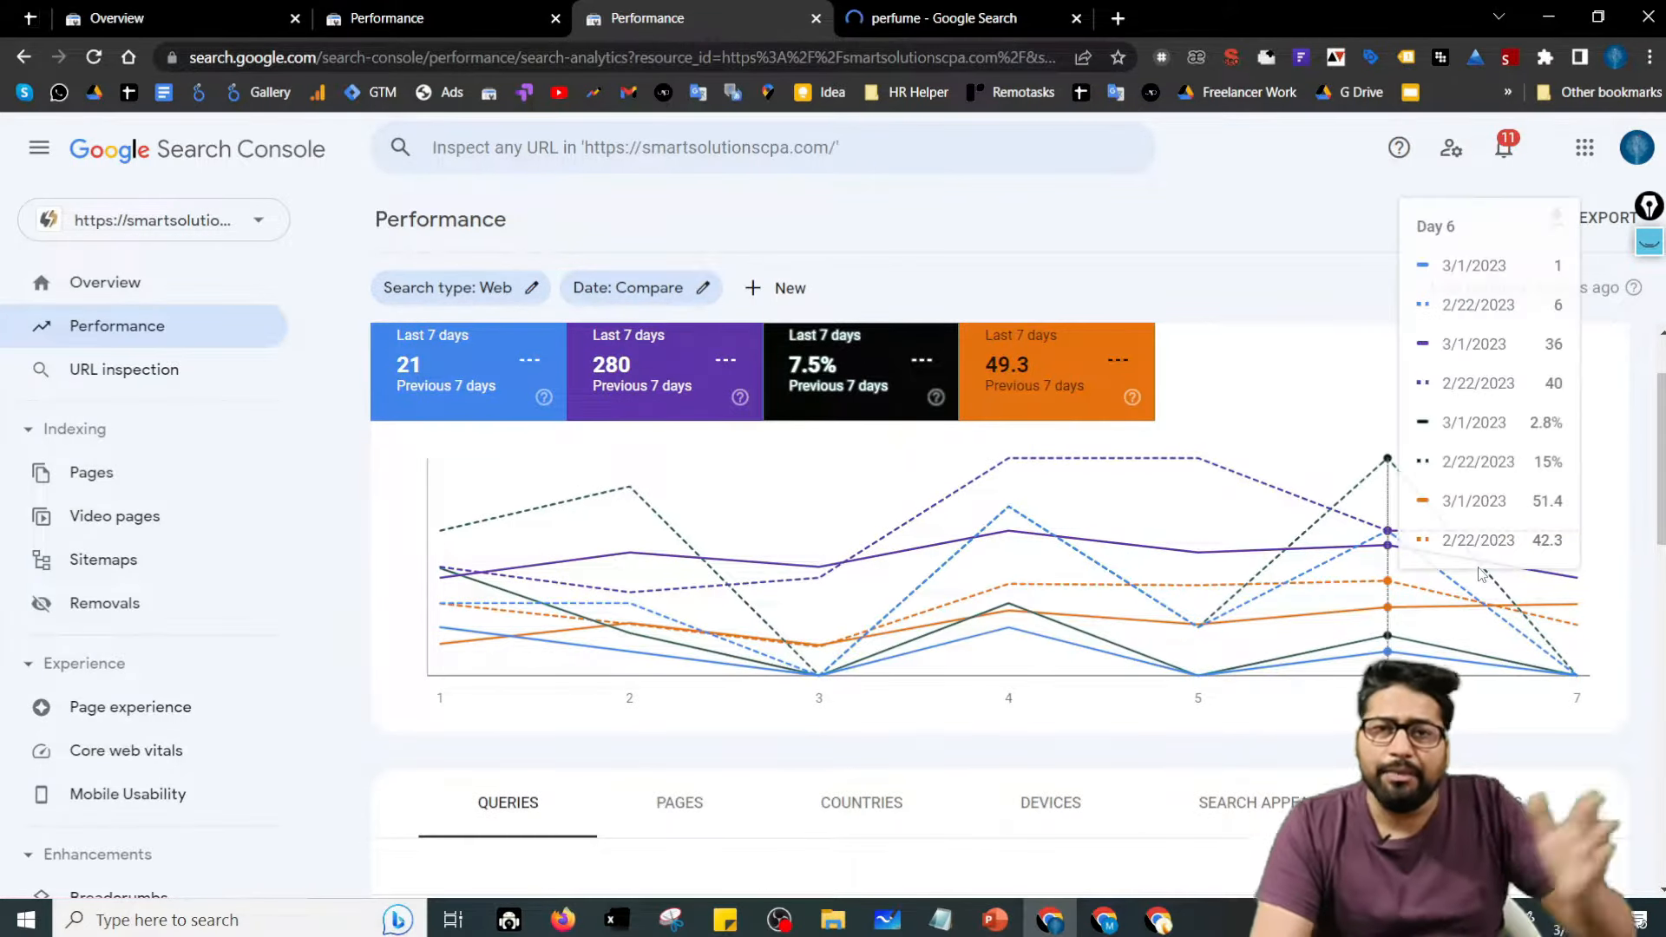
{"action": "mouse_move", "coordinate": [1167, 509]}
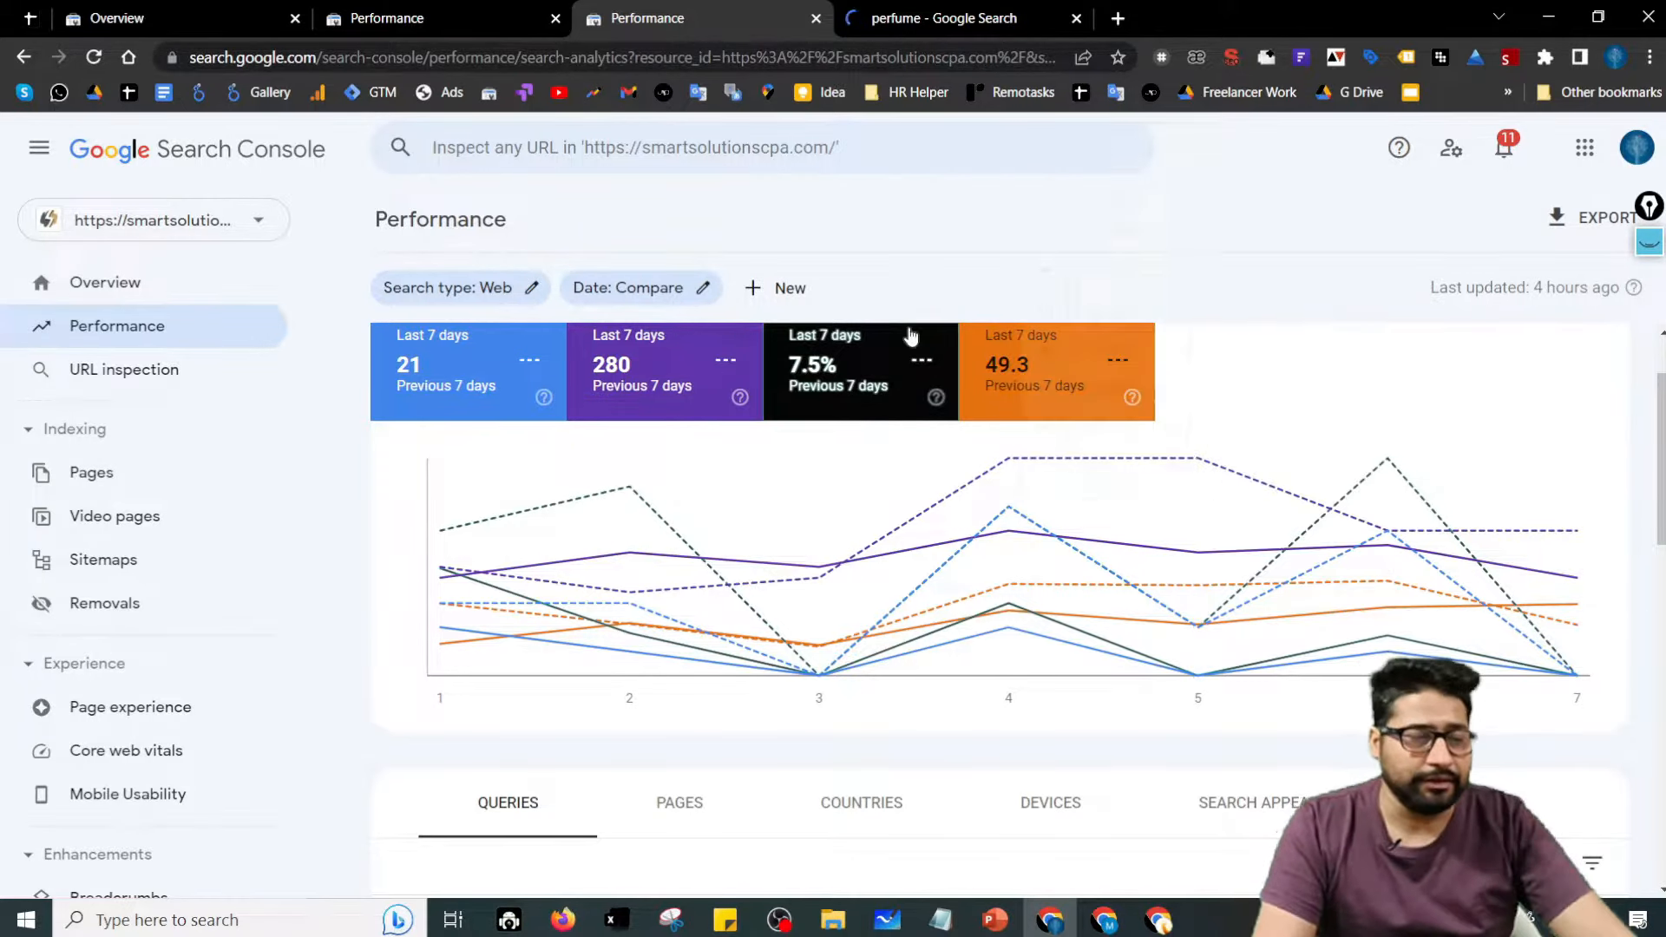
- Replace the date comparison with a filter for the last 28 days
{"action": "scroll", "coordinate": [905, 283], "scroll_direction": "up", "scroll_amount": 2}
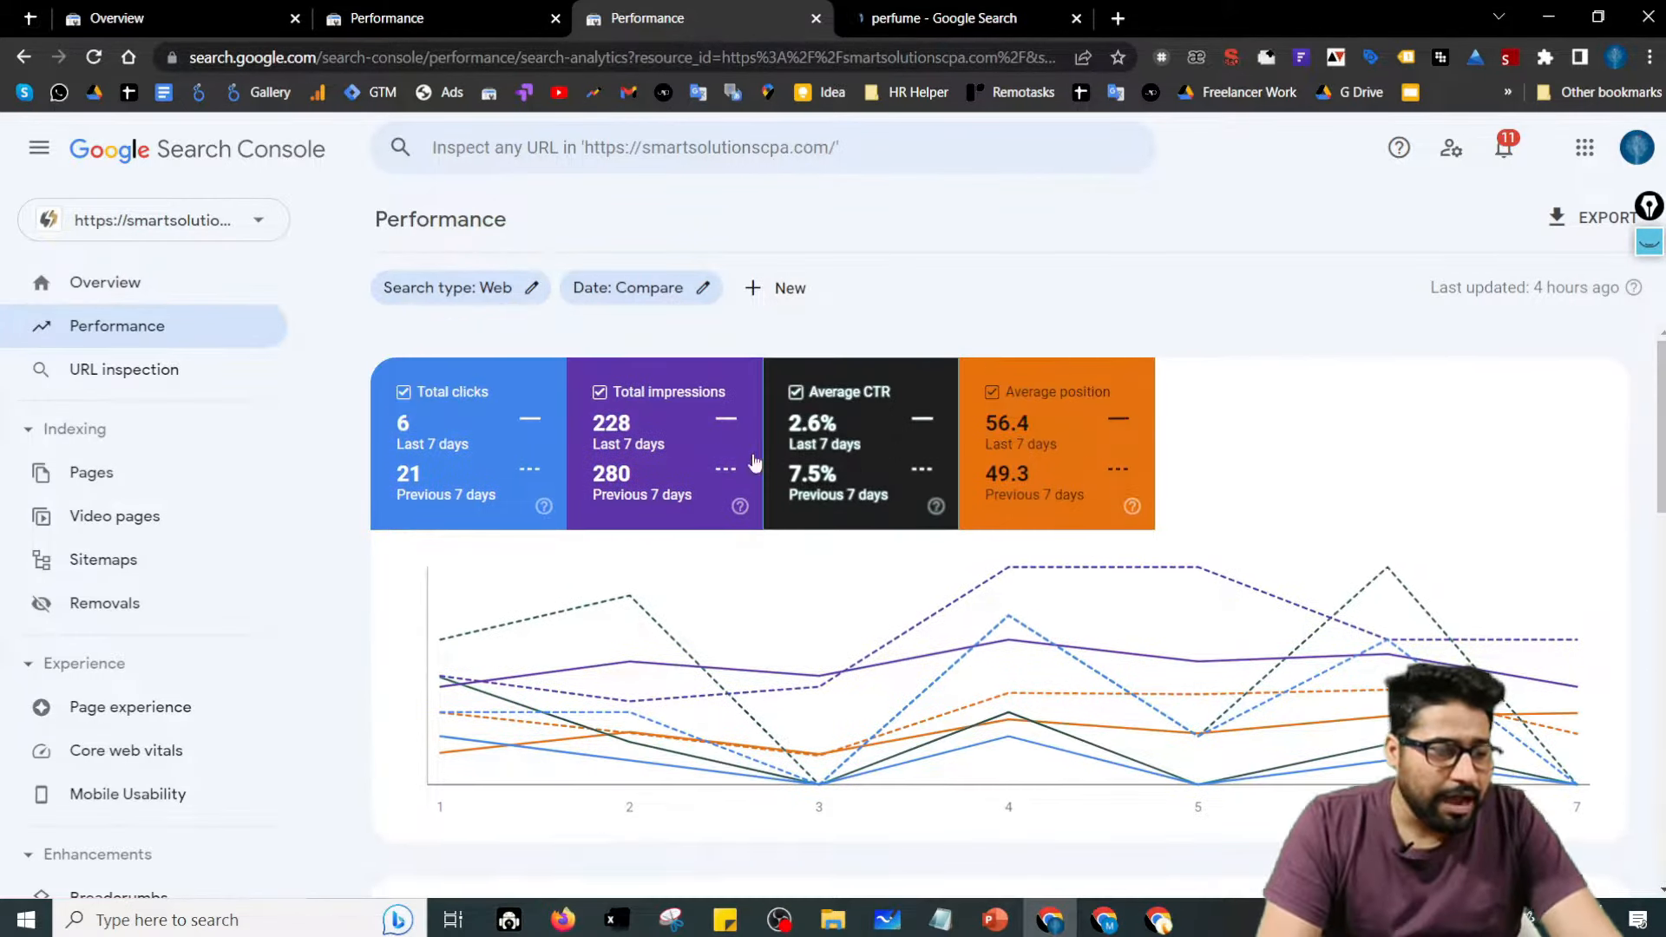
{"action": "left_click", "coordinate": [641, 300]}
{"action": "left_click", "coordinate": [680, 252]}
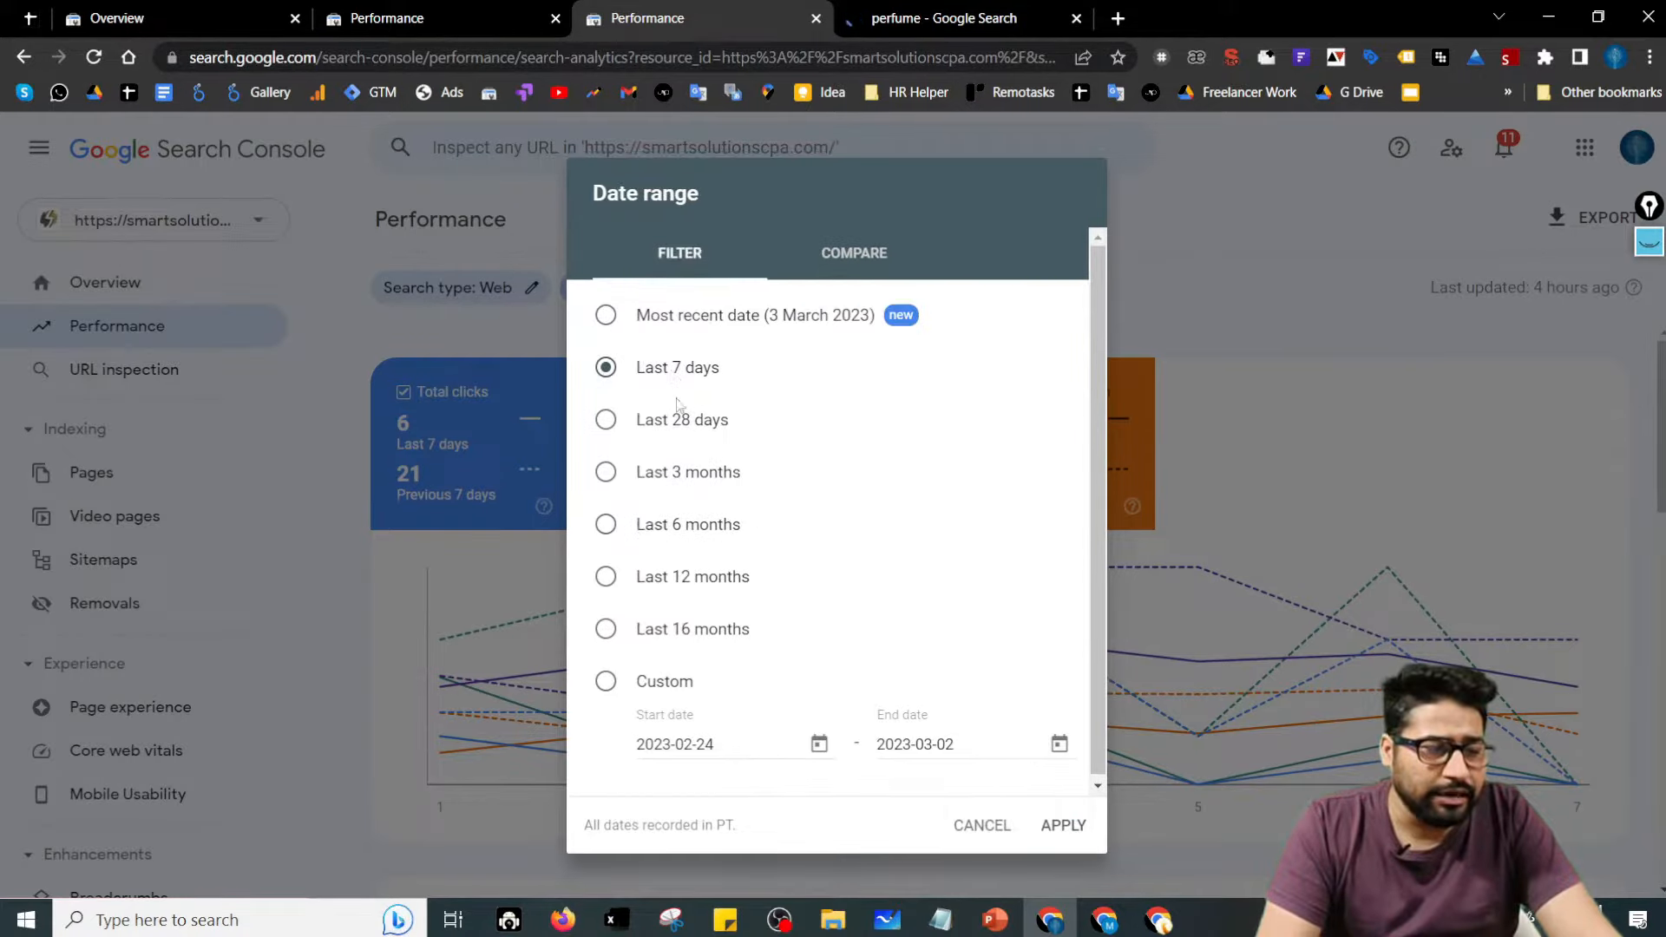
{"action": "left_click", "coordinate": [684, 422]}
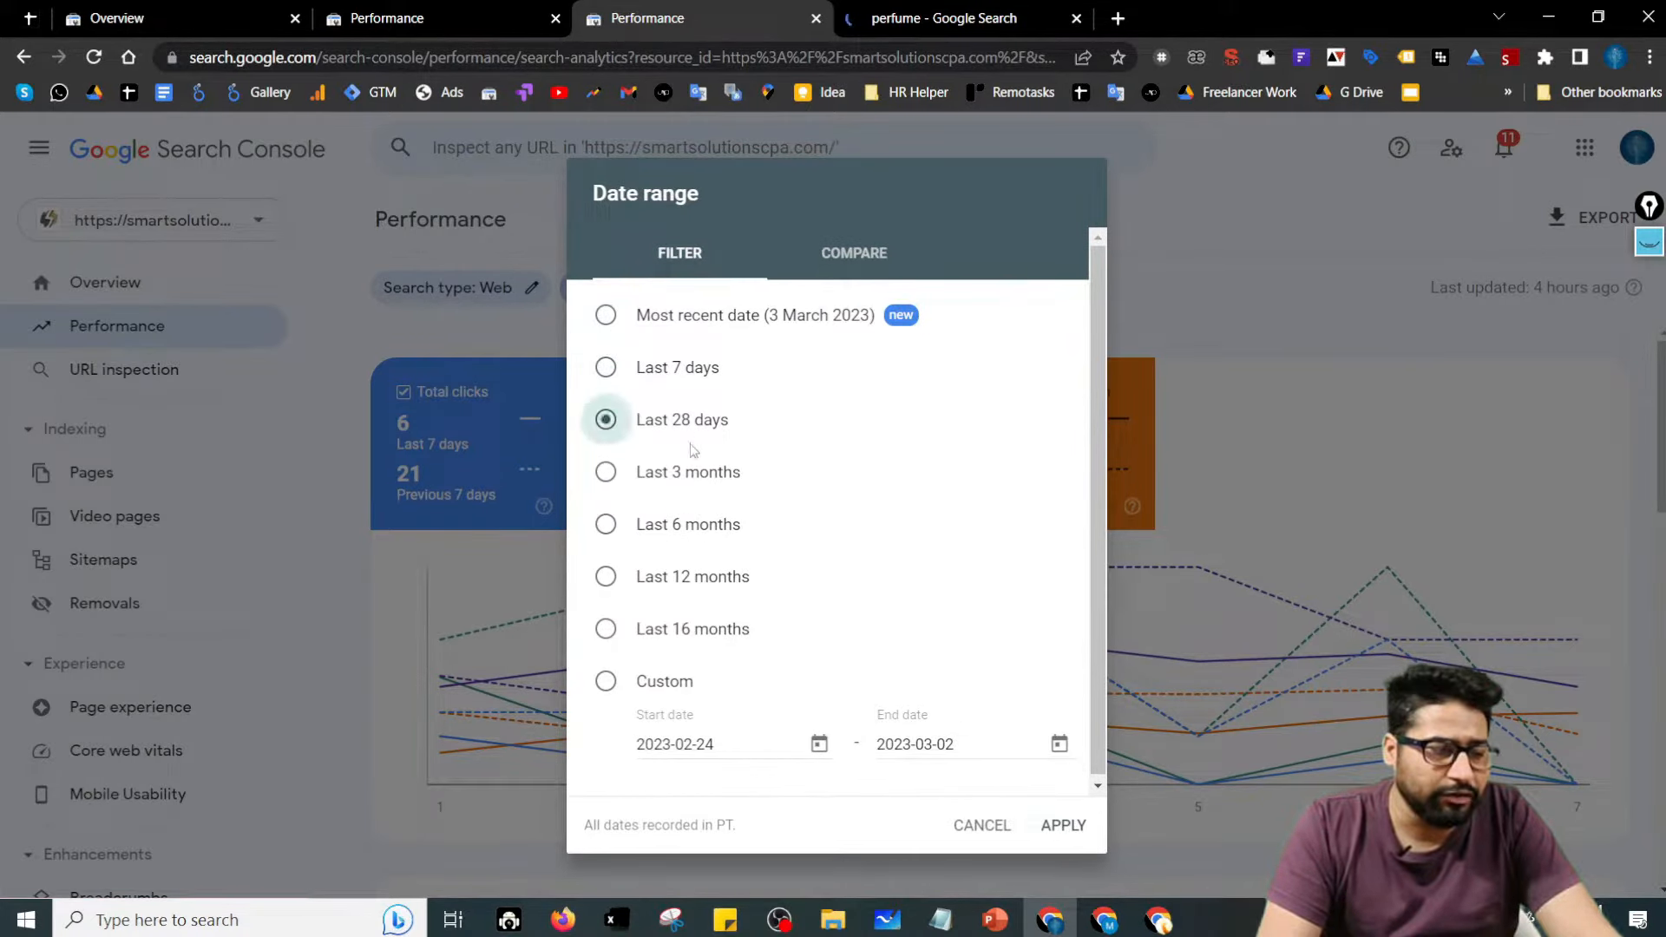
{"action": "left_click", "coordinate": [1052, 826]}
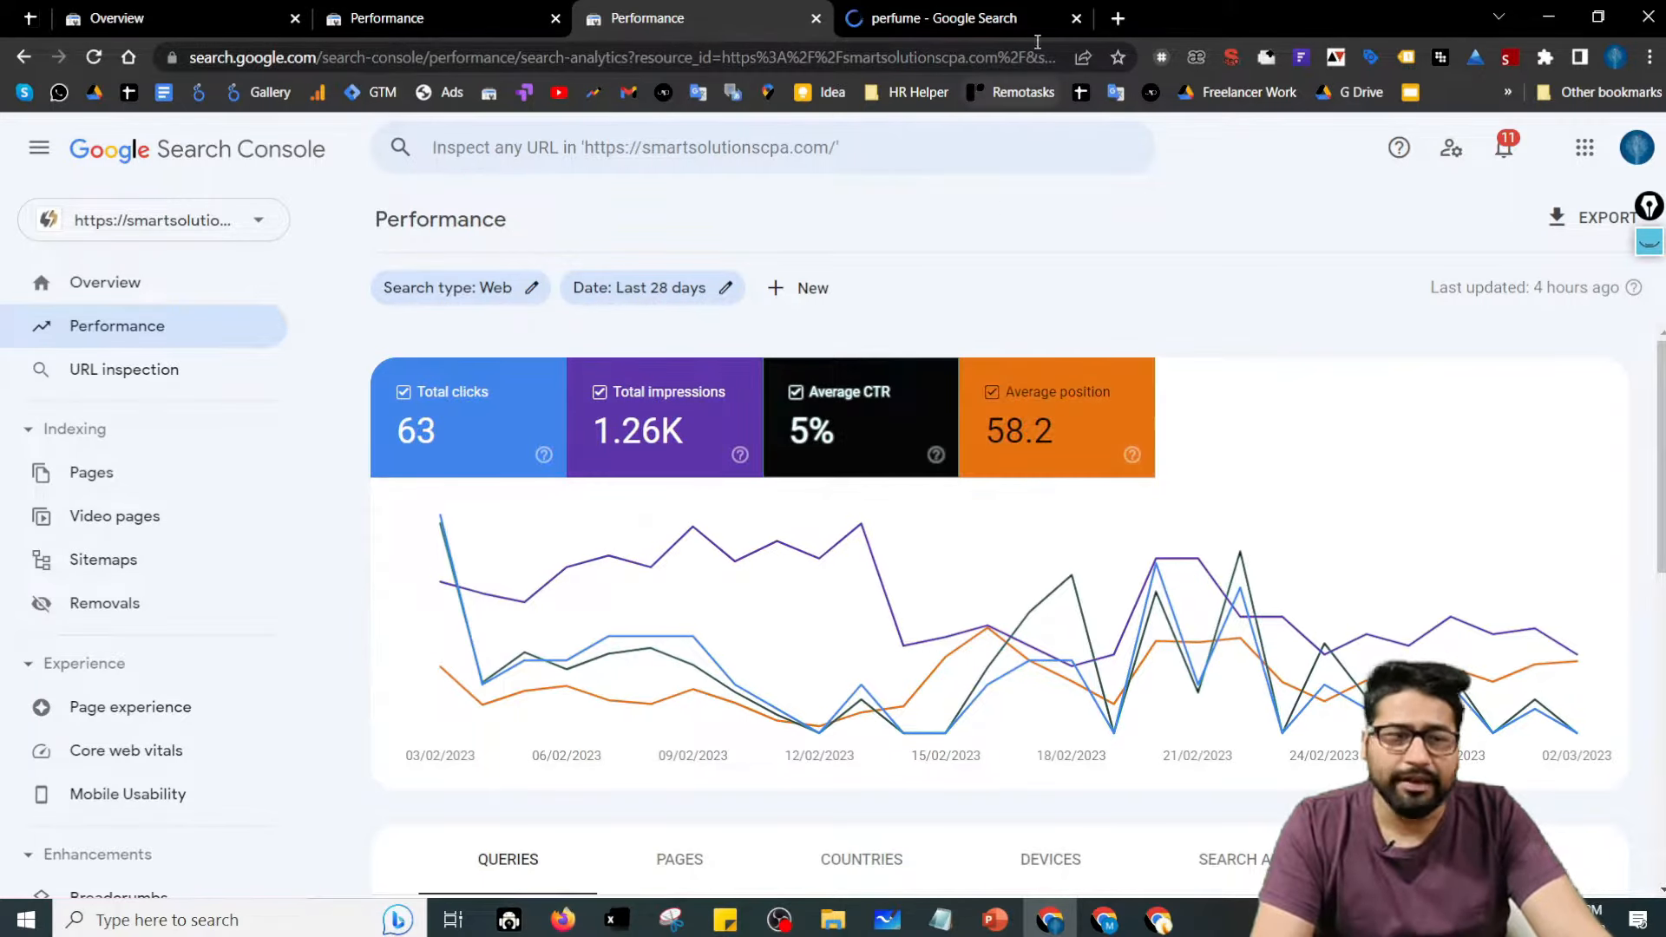
- Create a blank Google Sheets spreadsheet via sheet.new in a new browser tab and place that tab directly after the Search Console Performance tab
{"action": "left_click", "coordinate": [952, 9]}
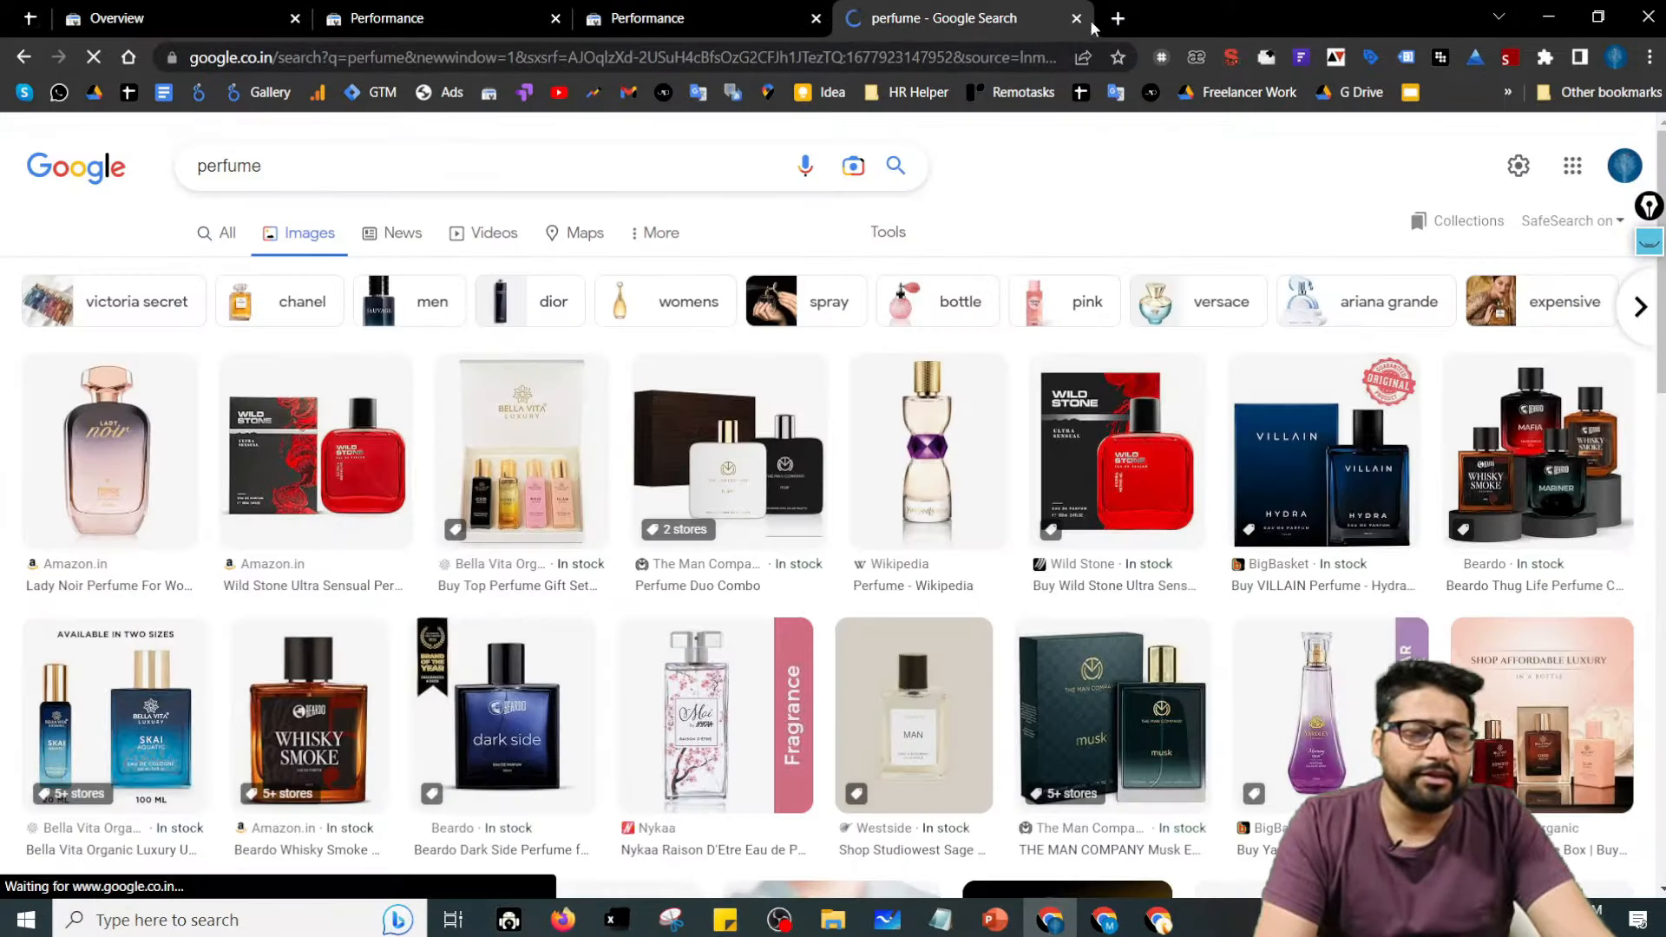
{"action": "left_click", "coordinate": [1118, 18]}
{"action": "type", "text": "s"}
{"action": "key", "text": "Return"}
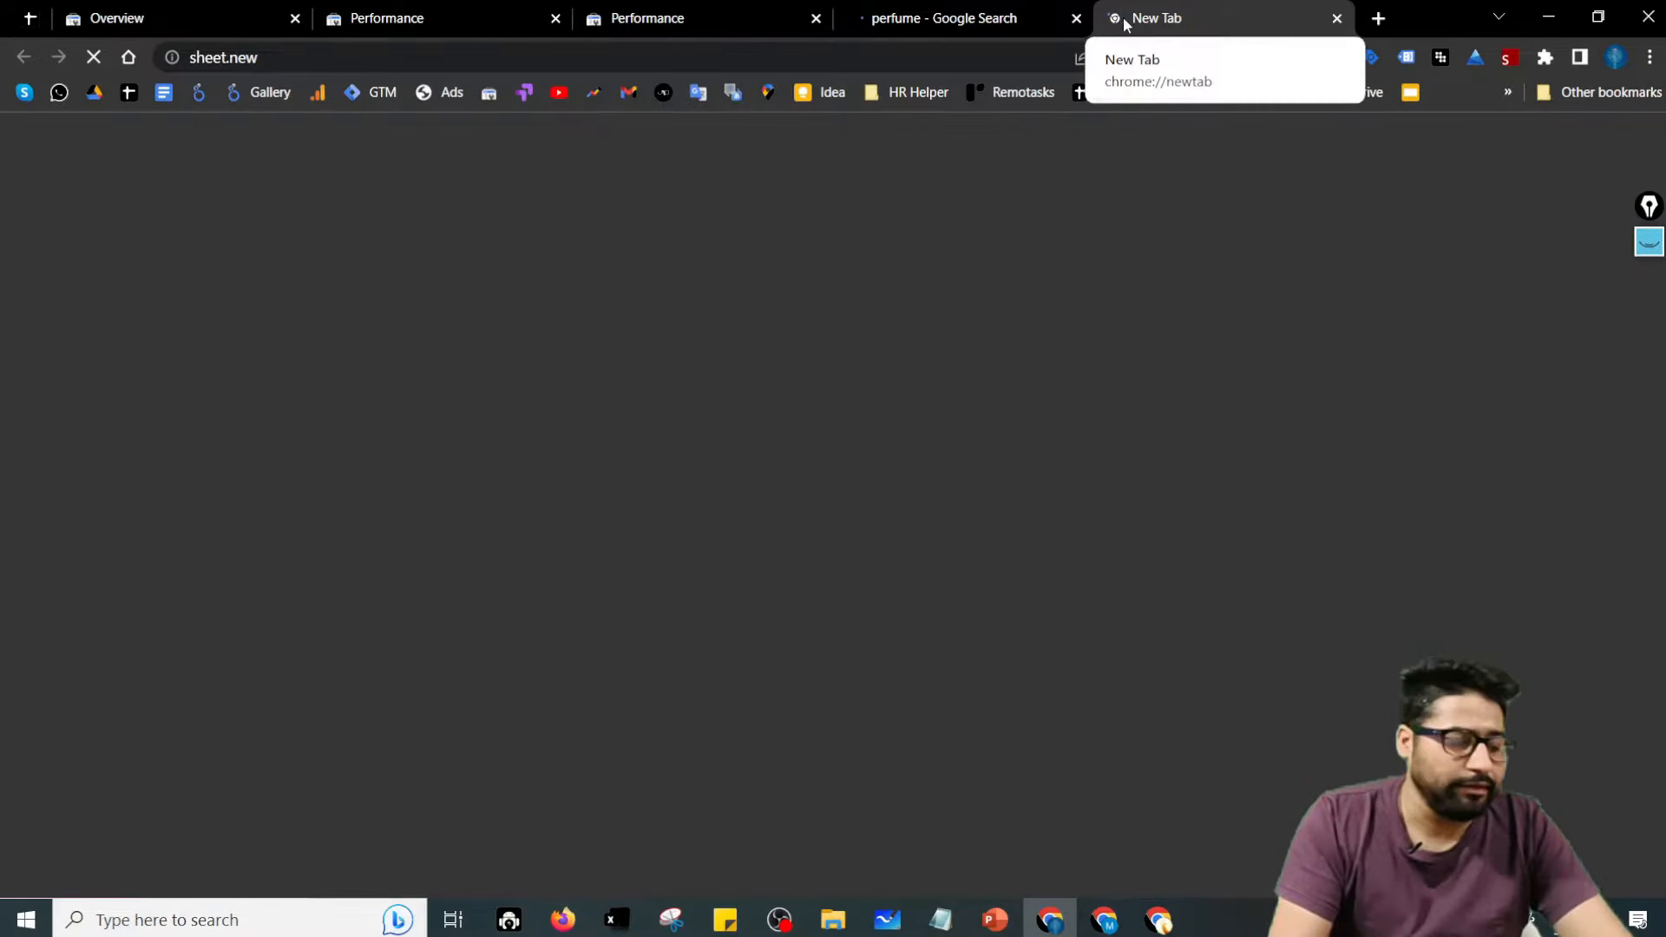
{"action": "left_click_drag", "start_coordinate": [1127, 22], "coordinate": [885, 10]}
{"action": "left_click", "coordinate": [724, 9]}
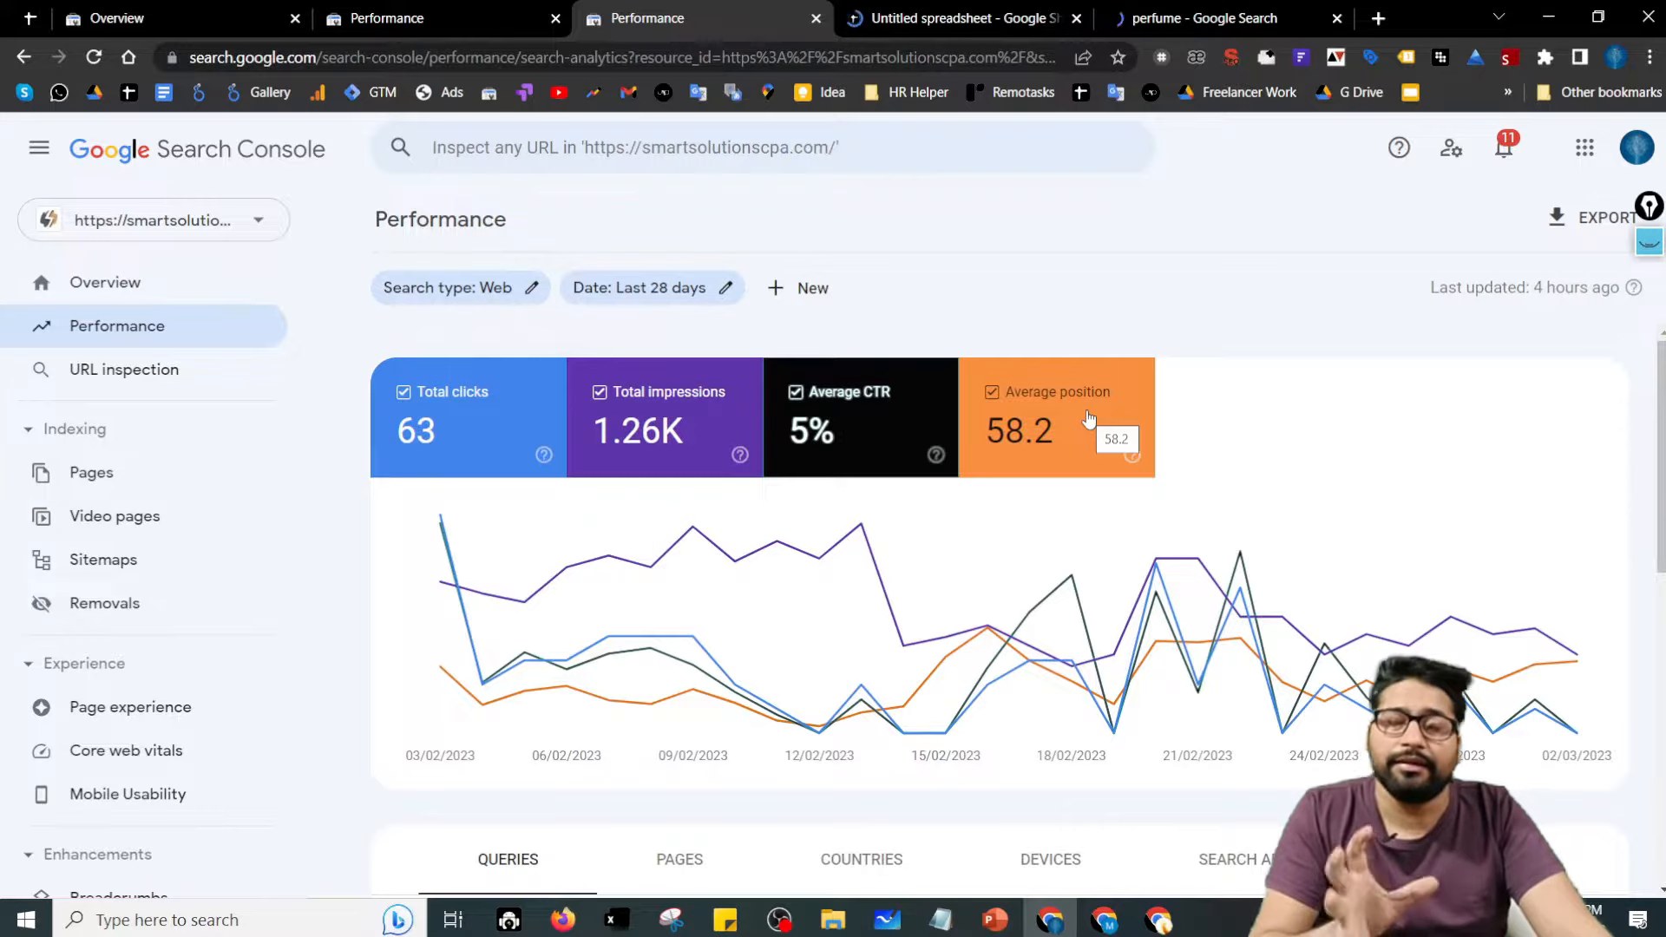
{"action": "left_click", "coordinate": [898, 19]}
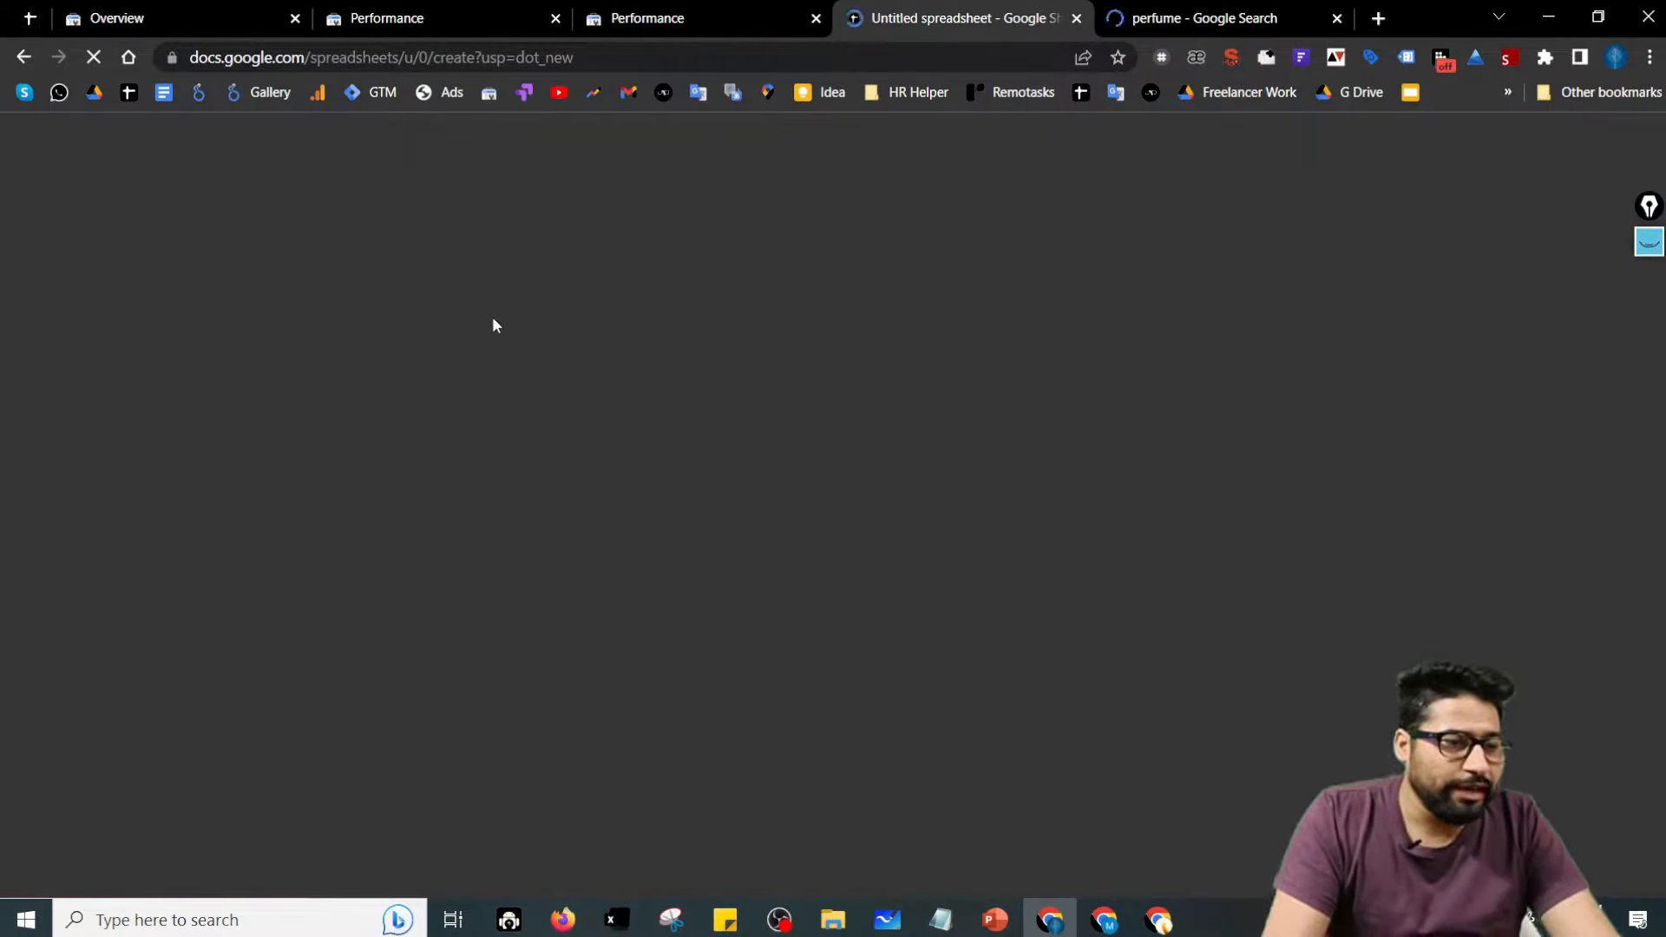
{"action": "left_click", "coordinate": [654, 18]}
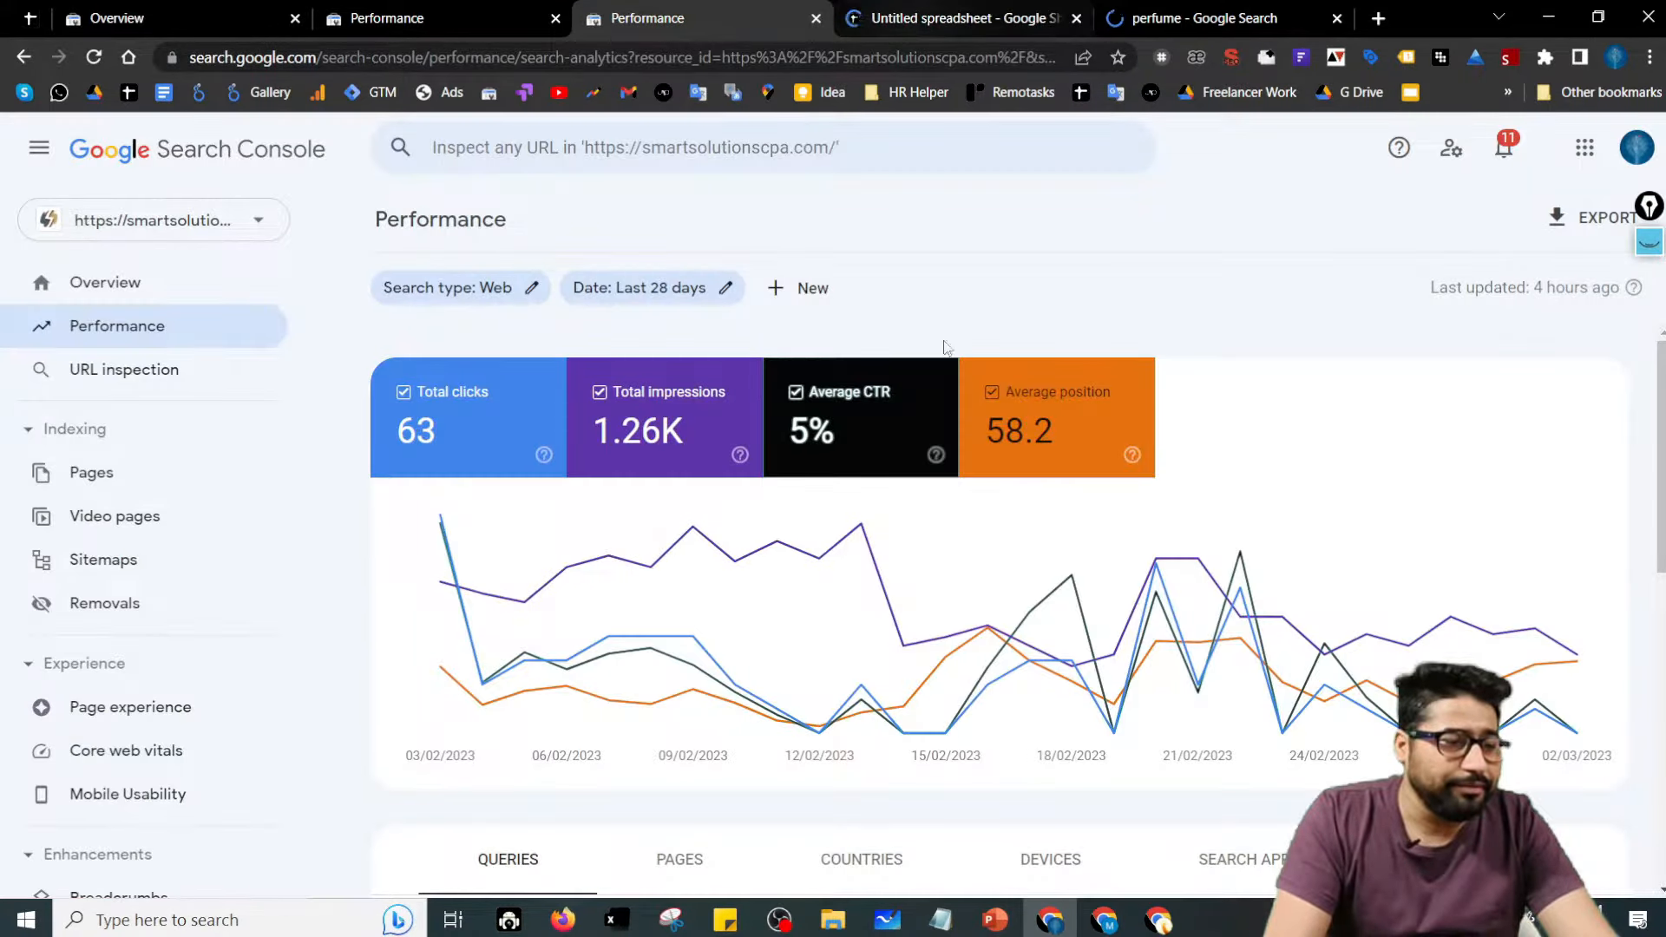
{"action": "left_click", "coordinate": [934, 18]}
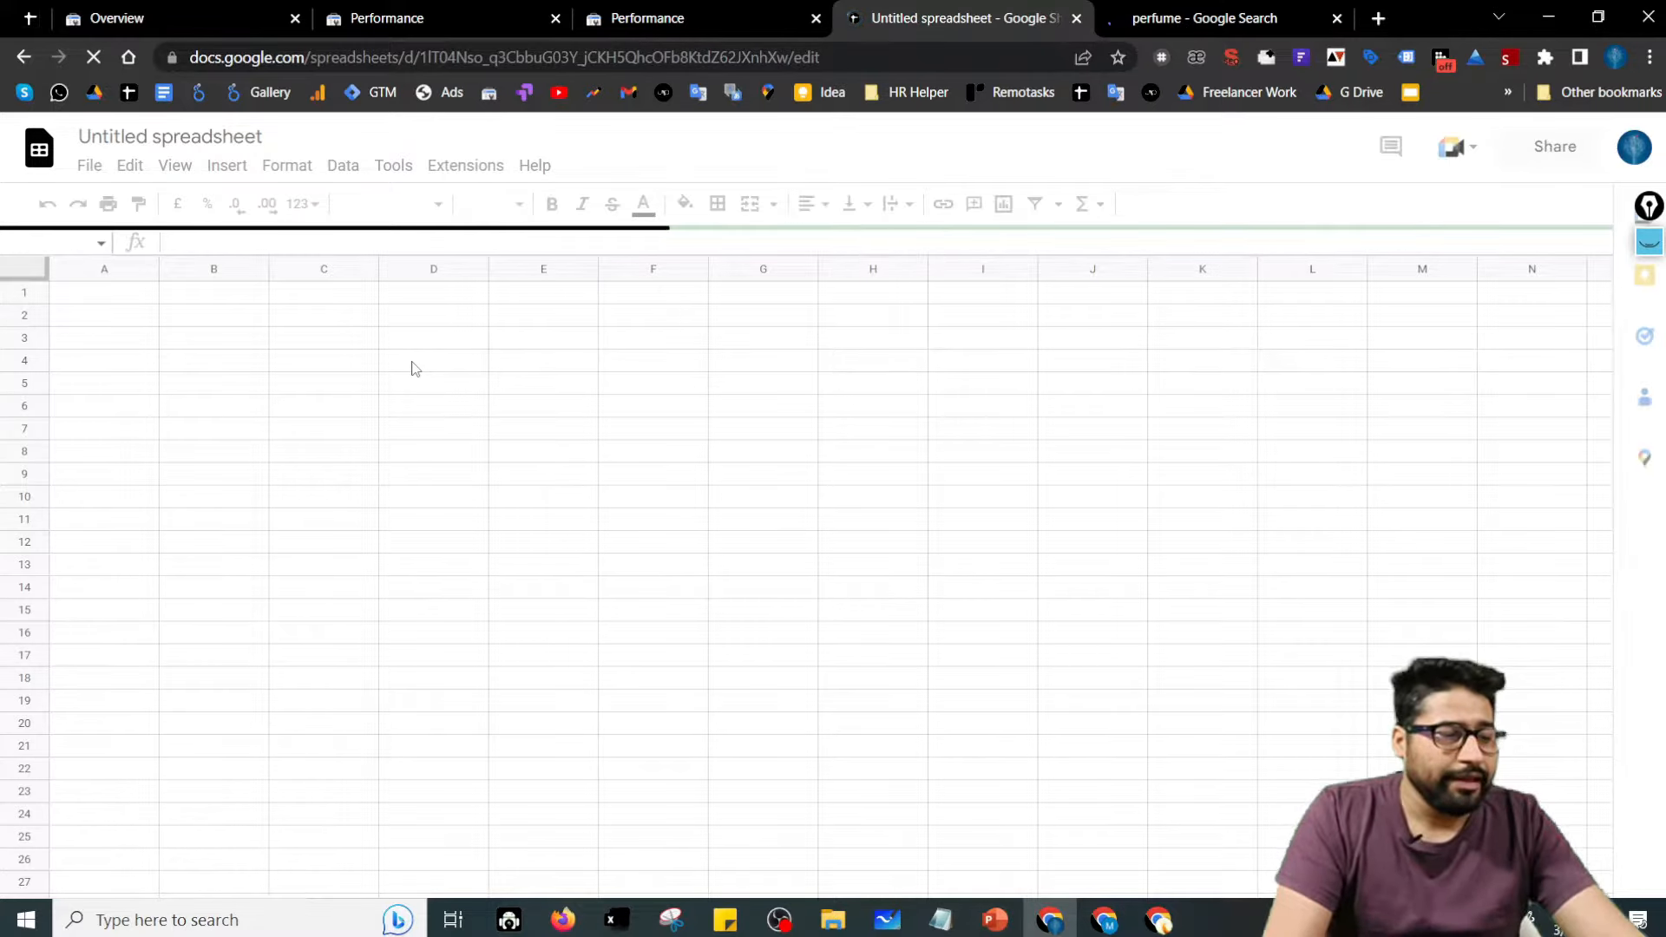
- Enter KEYWORD A, KEYWORD B and KEYWORD C in cells D3 to D5
{"action": "left_click", "coordinate": [447, 341]}
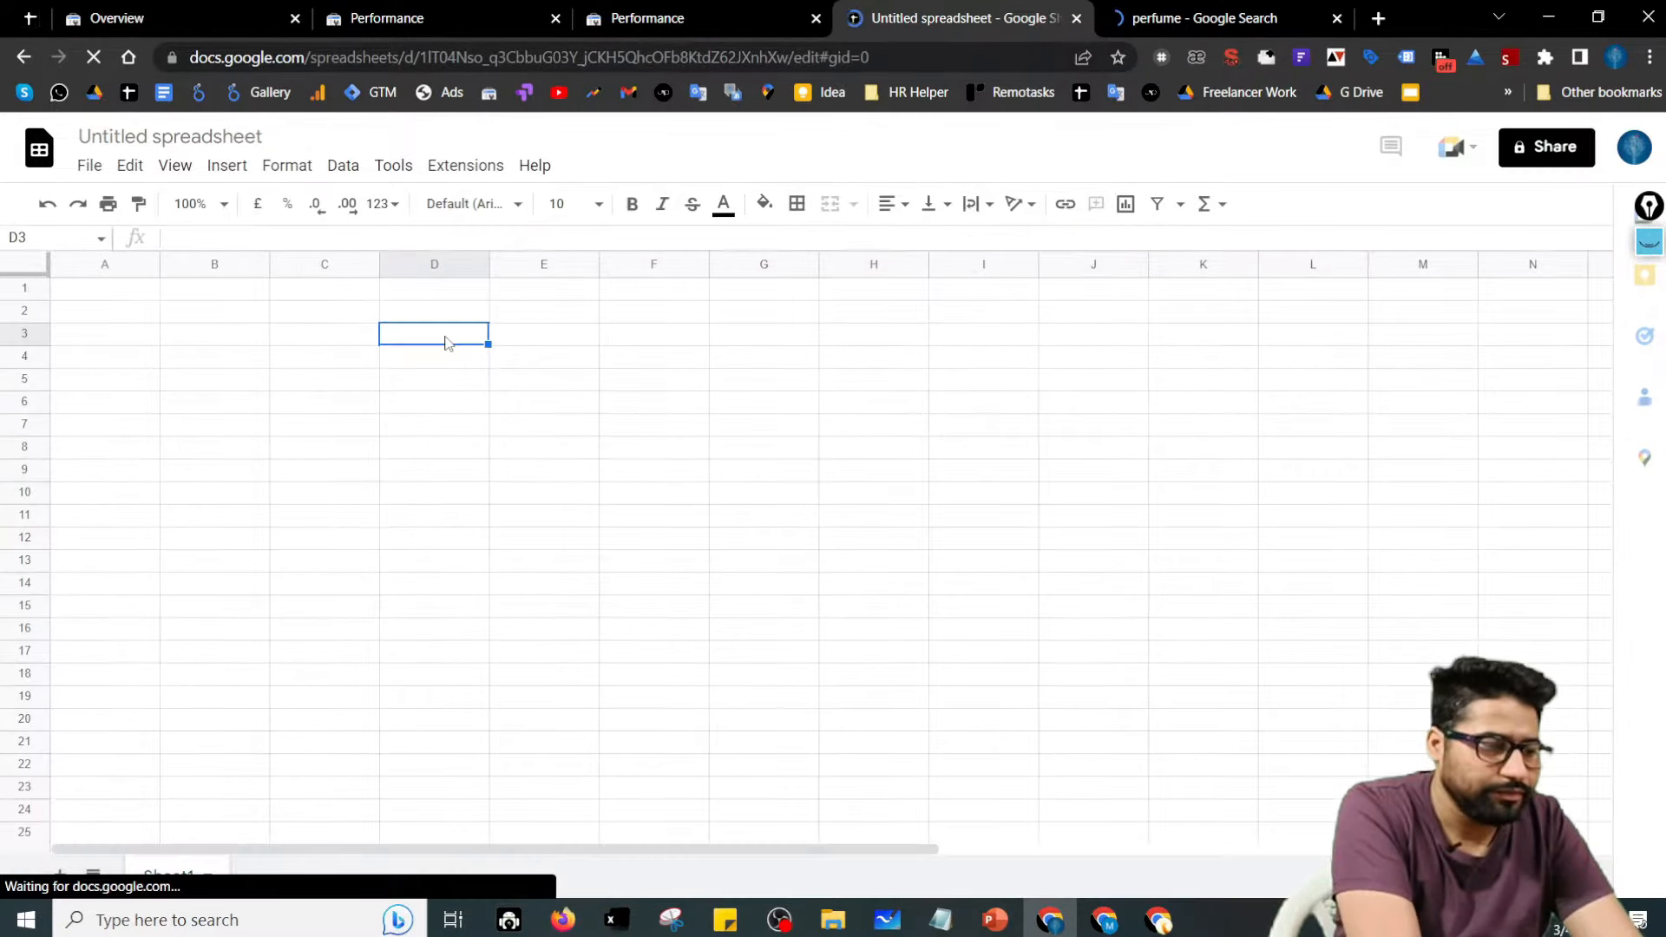
{"action": "type", "text": "K"}
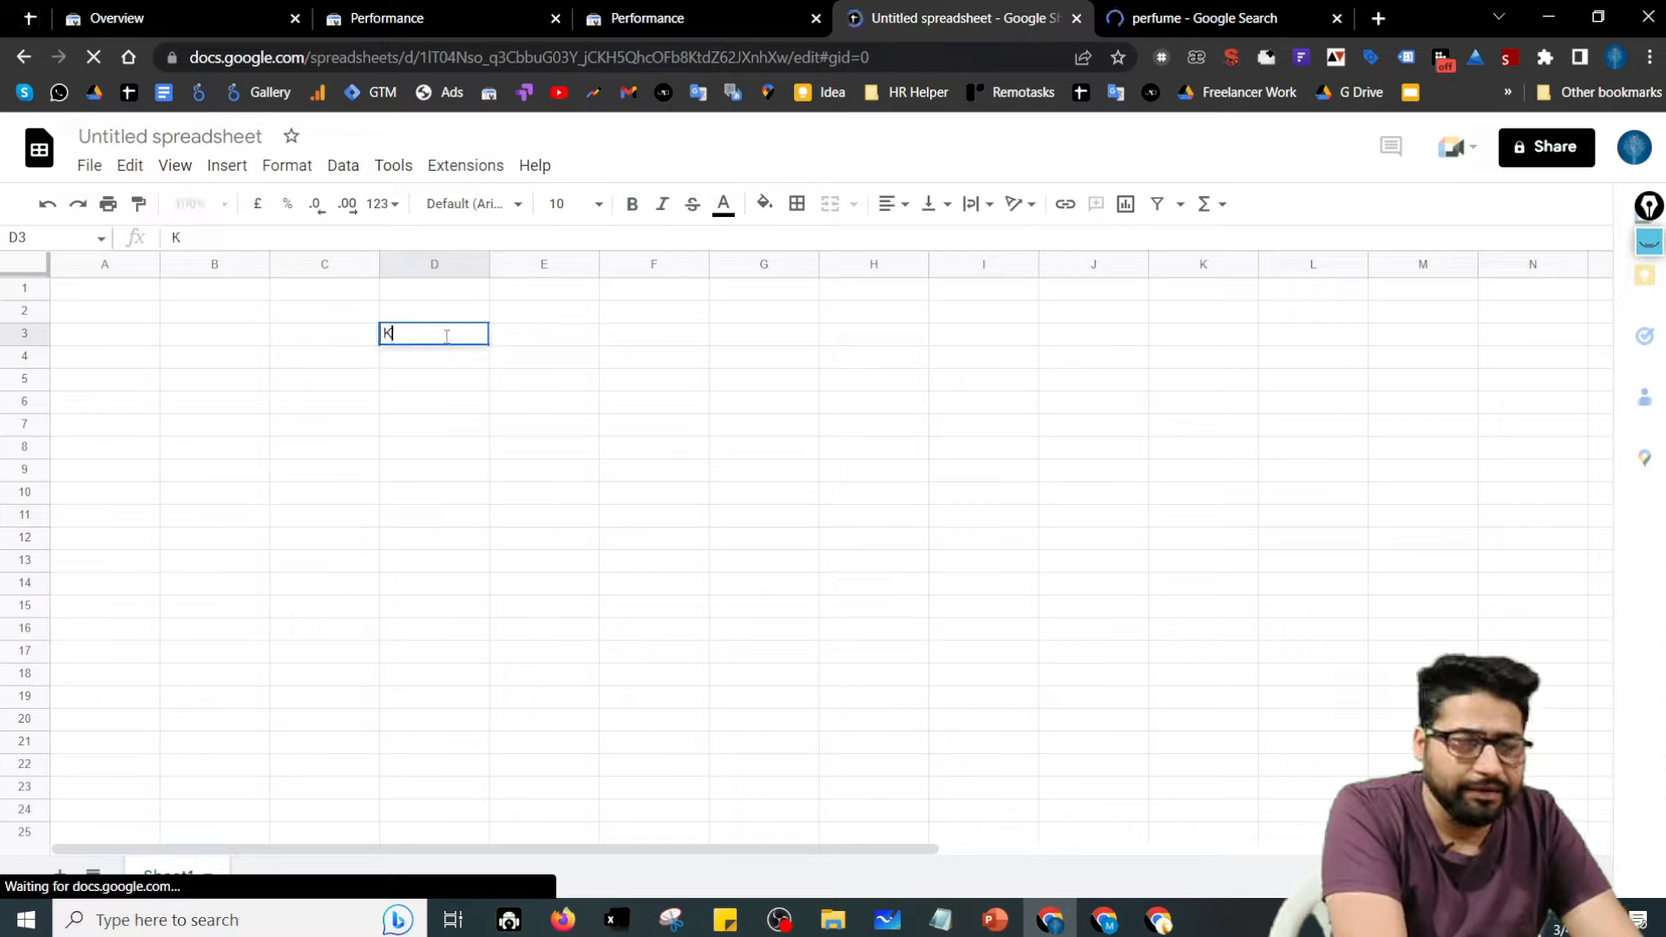
{"action": "type", "text": "EYWORD a"}
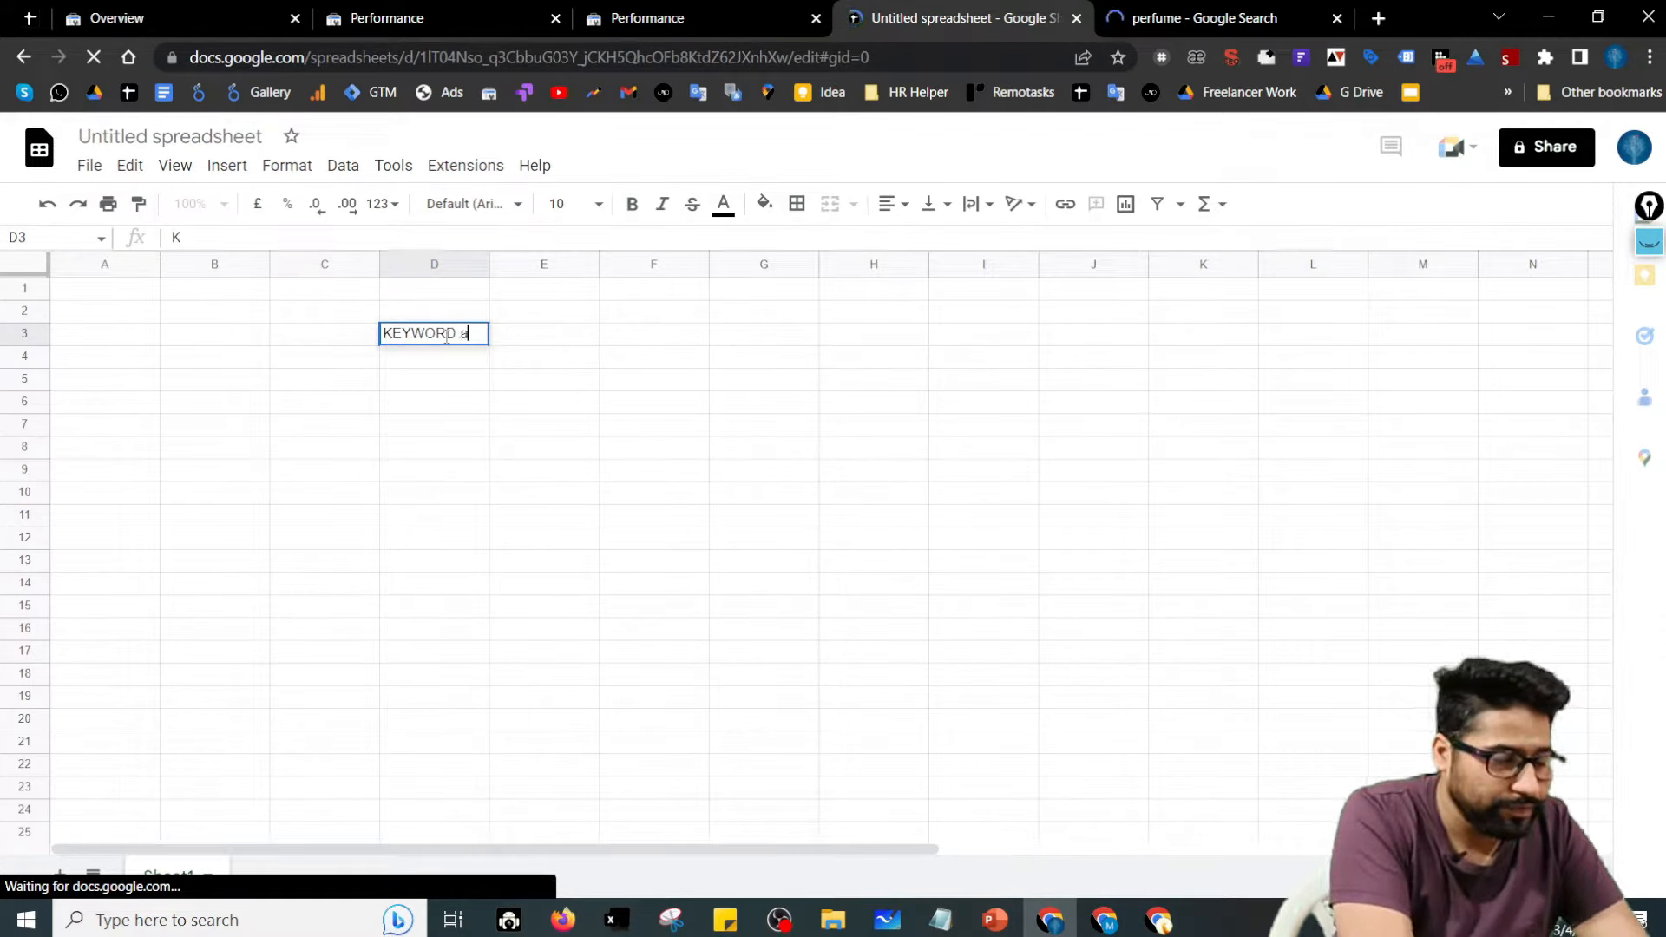
{"action": "key", "text": "BackSpace"}
{"action": "key", "text": "Return"}
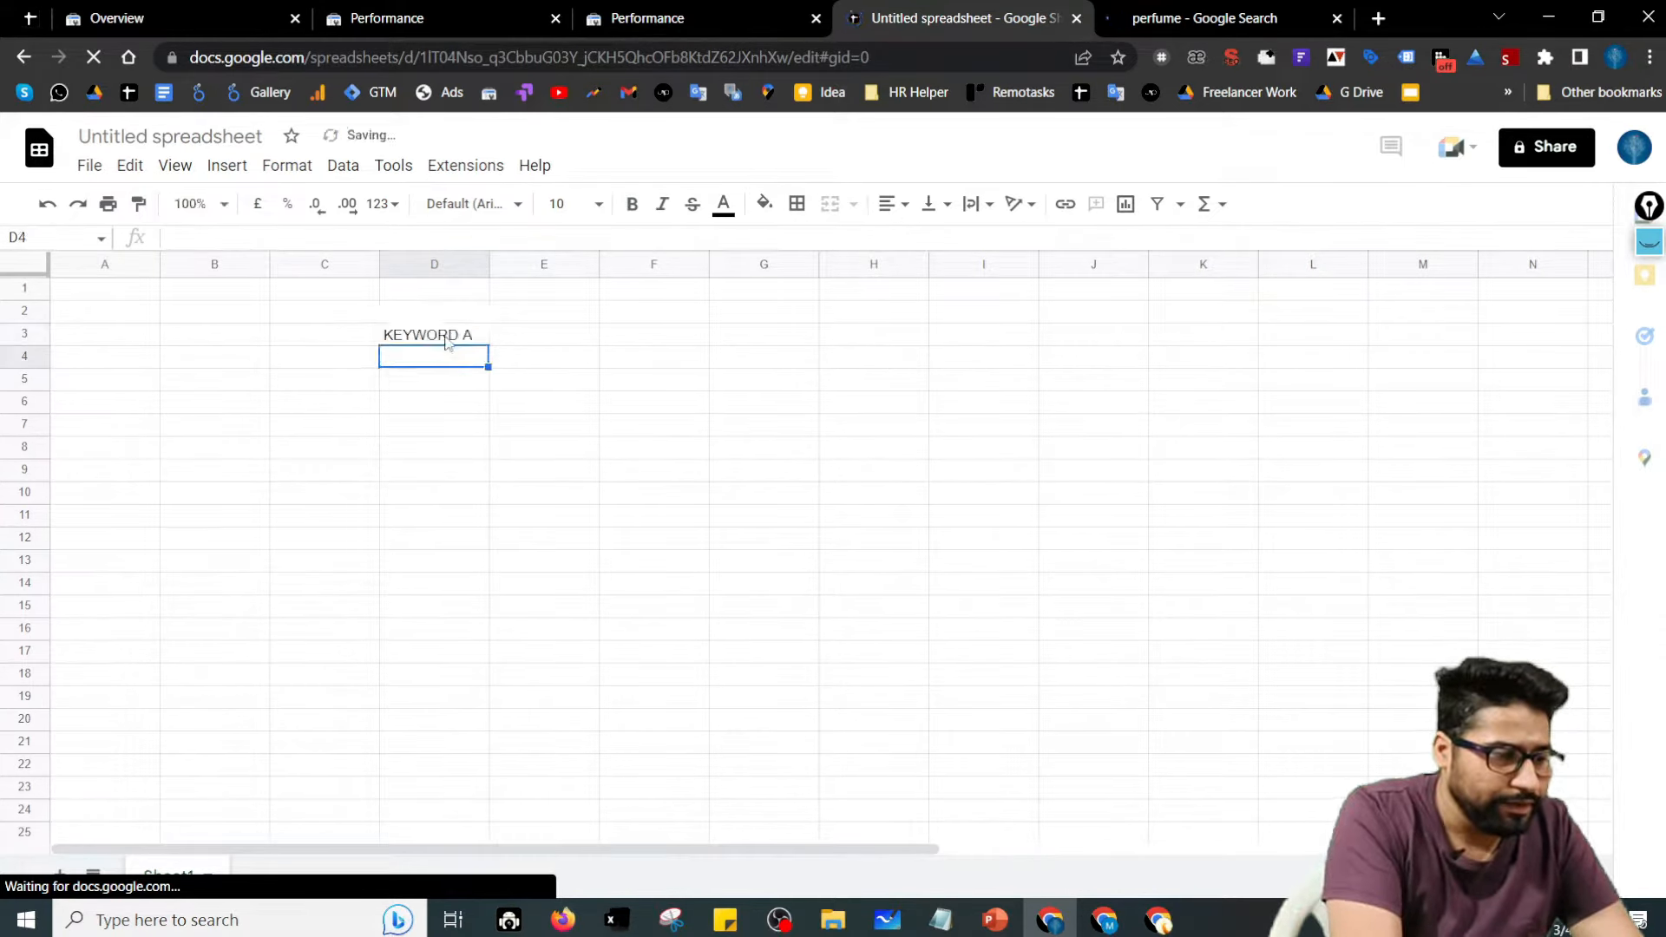
{"action": "type", "text": "KEYWORD B"}
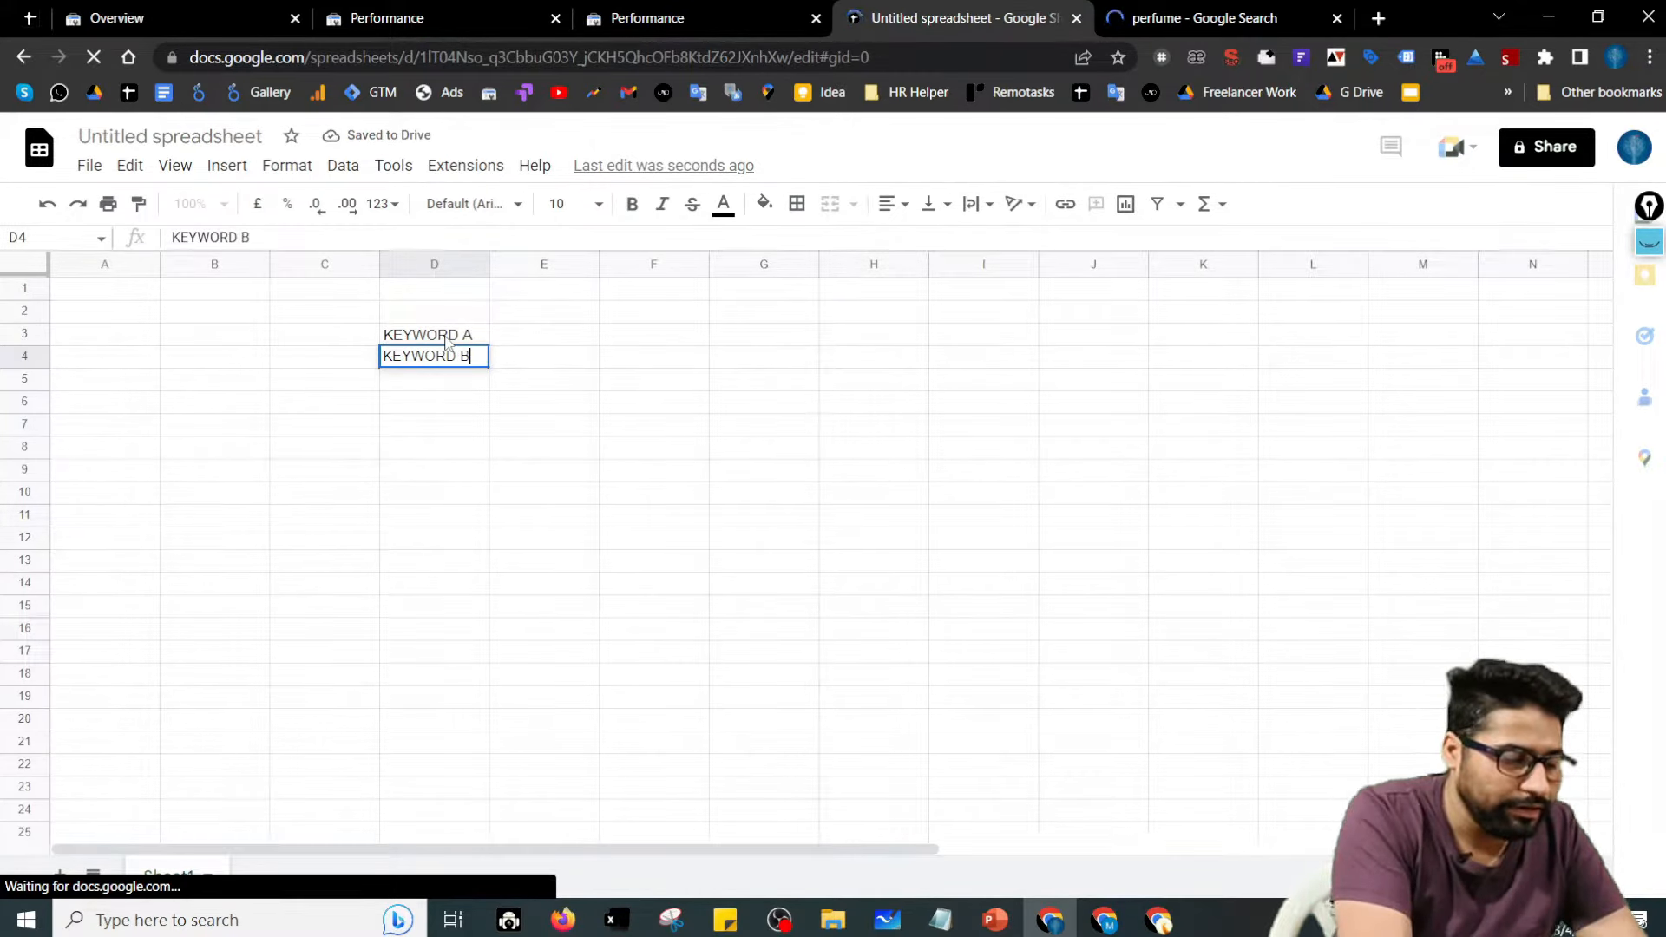
{"action": "key", "text": "Return"}
{"action": "type", "text": "KEYWORD"}
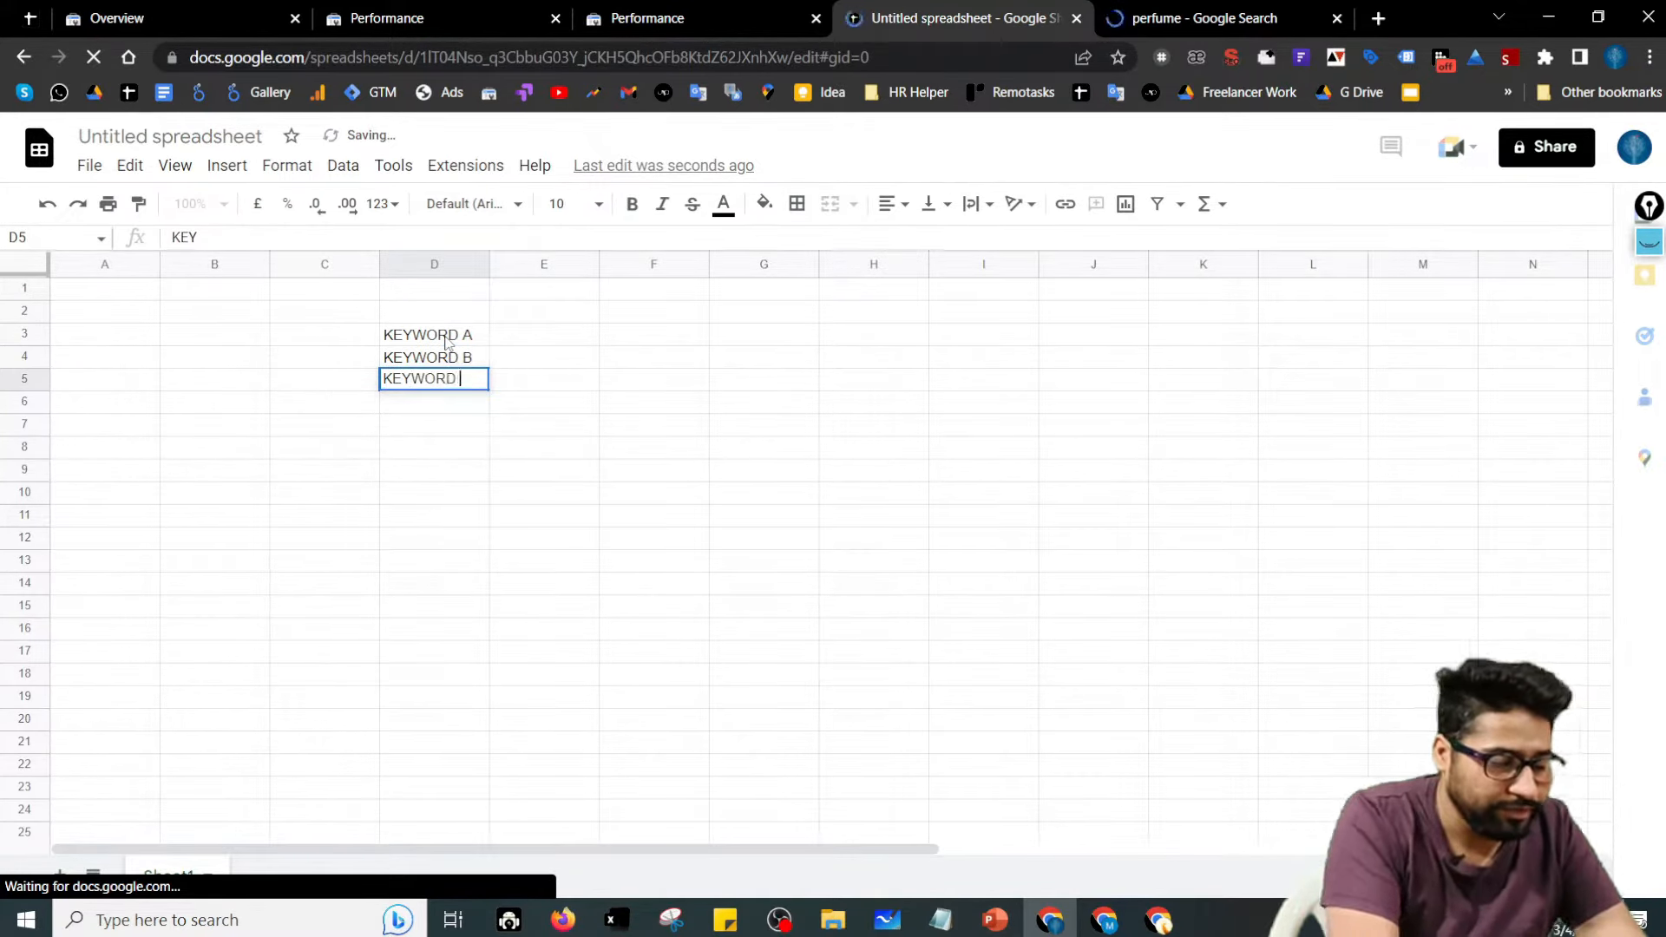
{"action": "type", "text": " C"}
{"action": "key", "text": "Return"}
- Enter position 6 for KEYWORD A in E3 and position 10 for KEYWORD B in E4
{"action": "key", "text": "Up"}
{"action": "key", "text": "Up"}
{"action": "key", "text": "Up"}
{"action": "key", "text": "Up"}
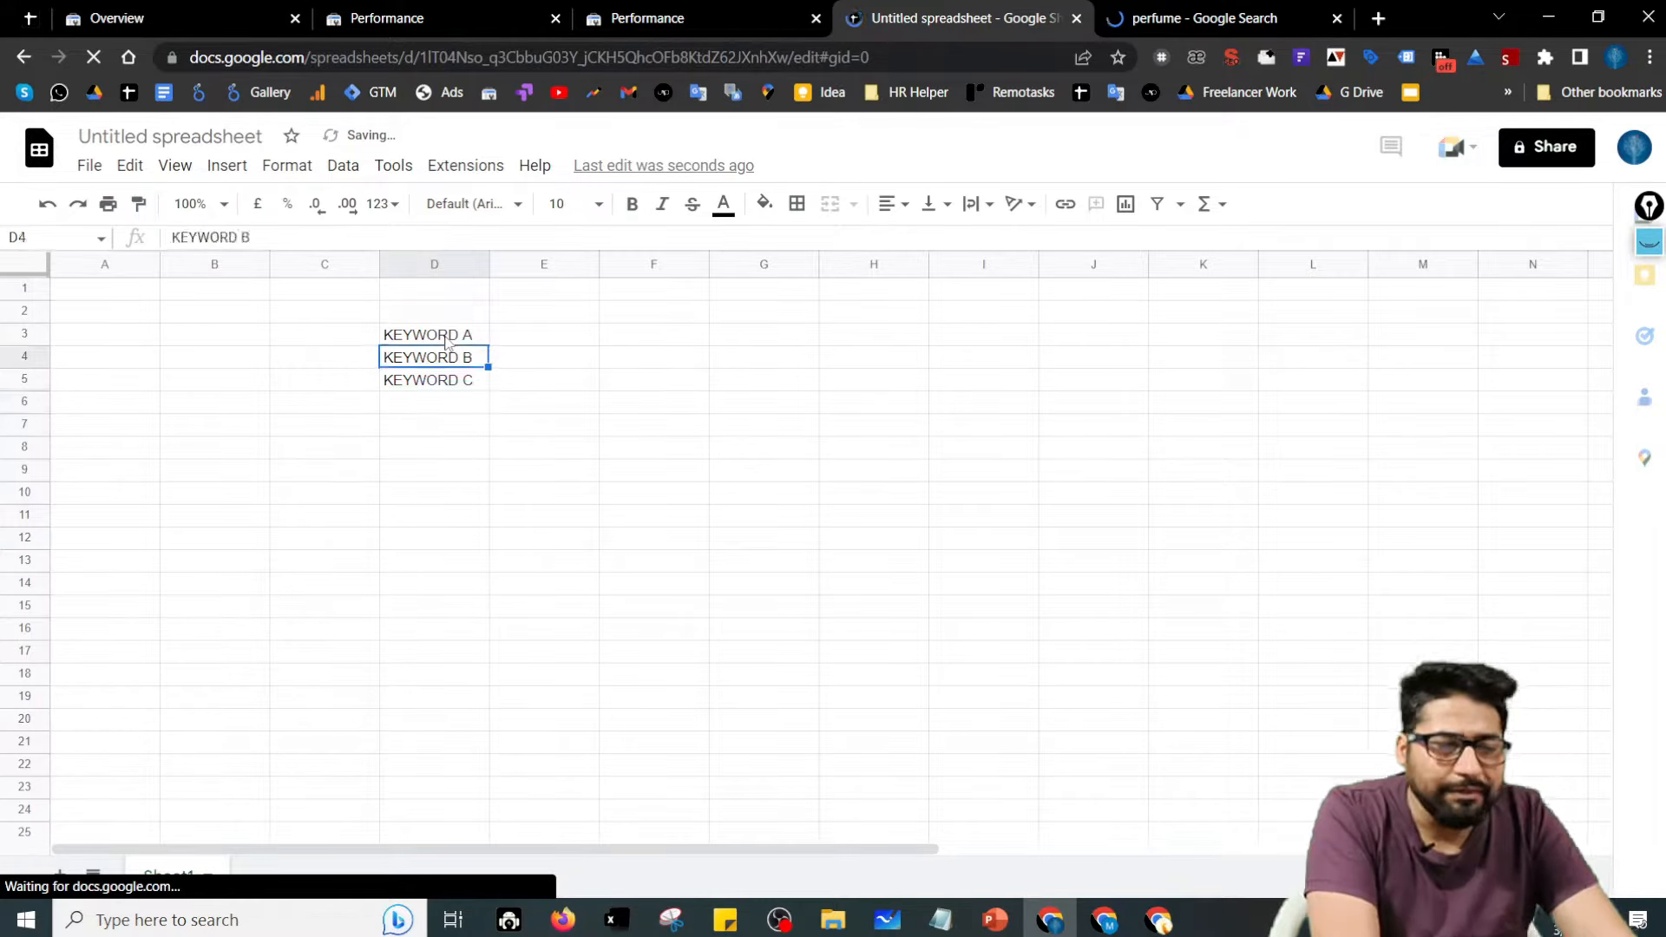
{"action": "key", "text": "Right"}
{"action": "key", "text": "Right"}
{"action": "key", "text": "Down"}
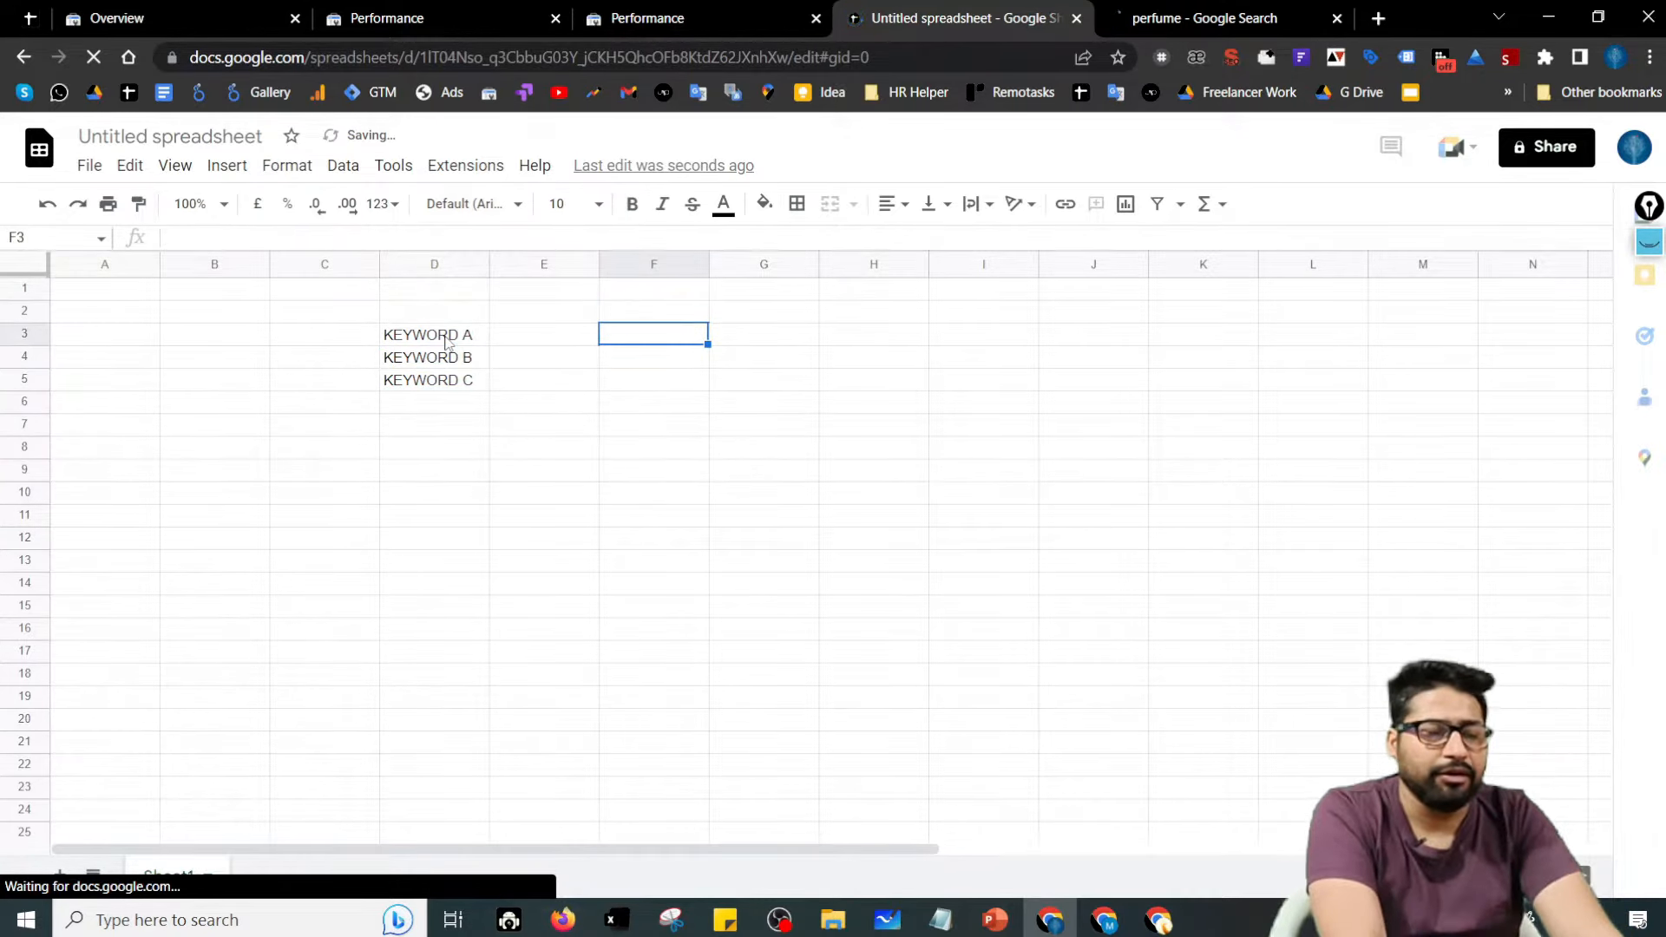
{"action": "key", "text": "Left"}
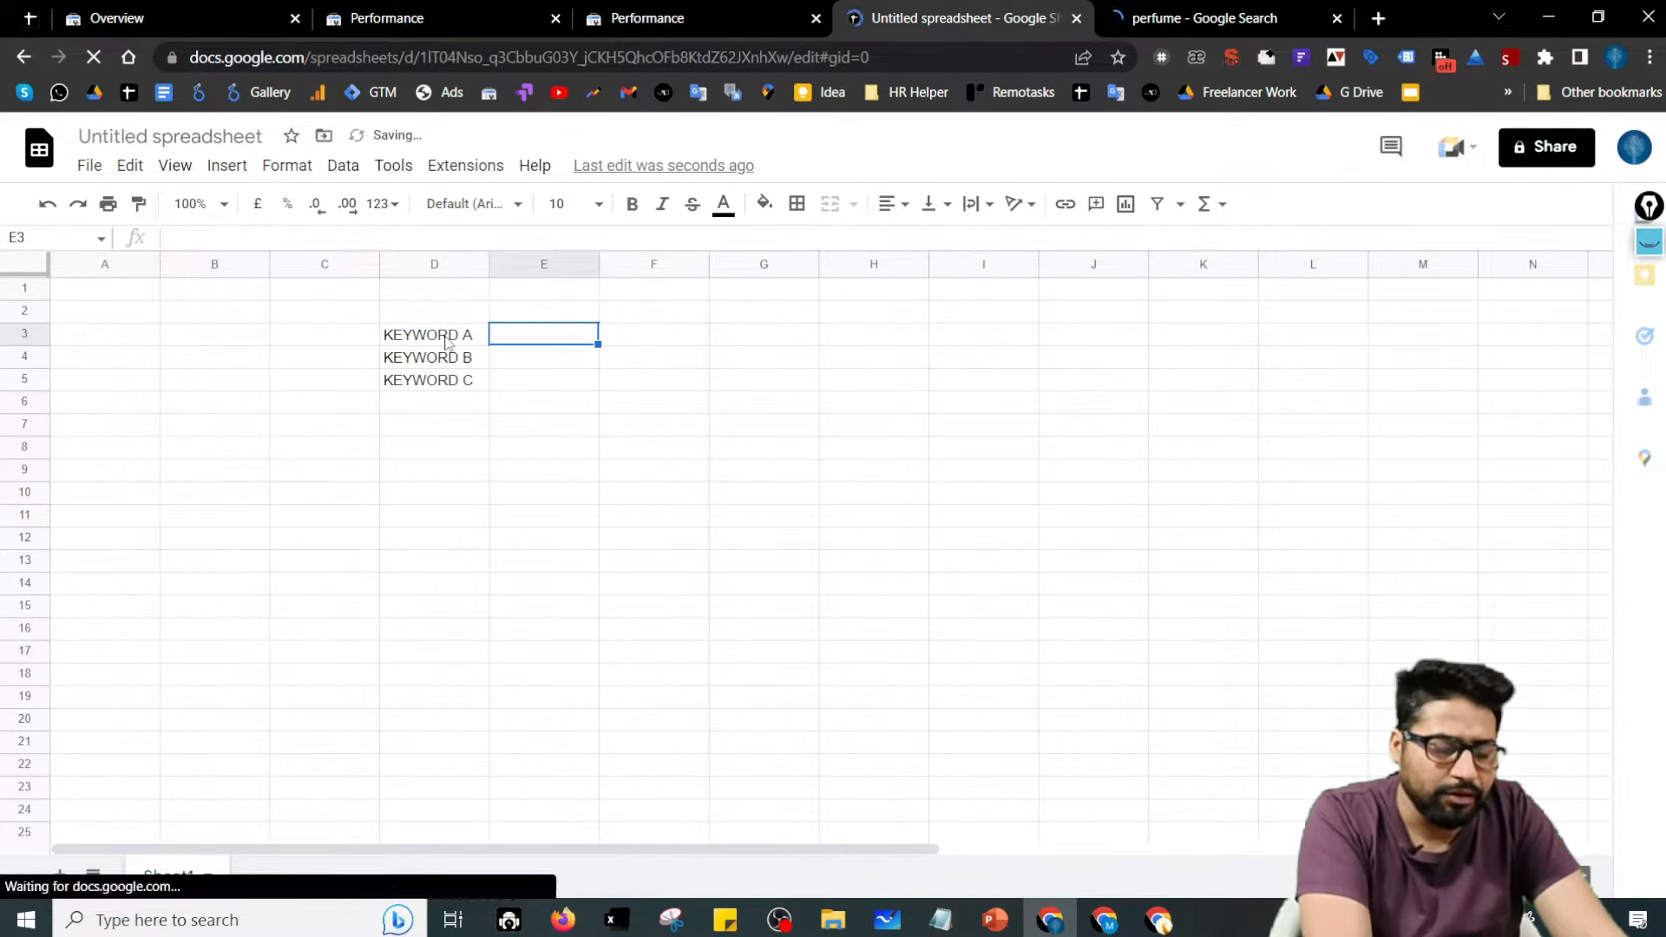
{"action": "type", "text": "6"}
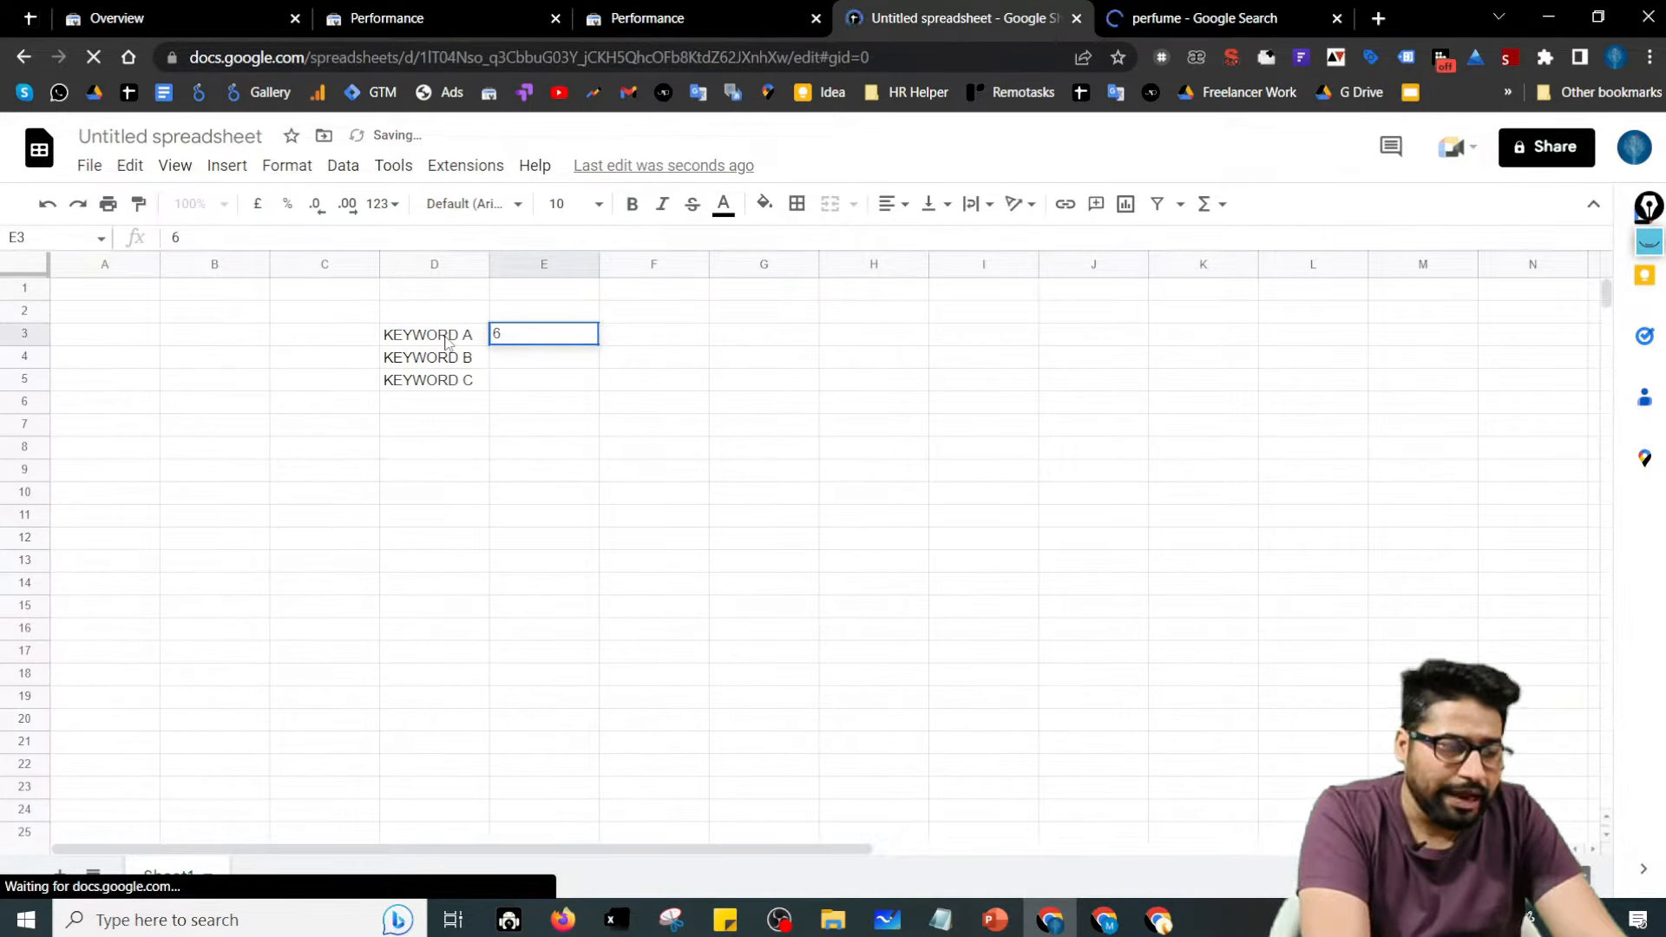
{"action": "key", "text": "Return"}
{"action": "type", "text": "10"}
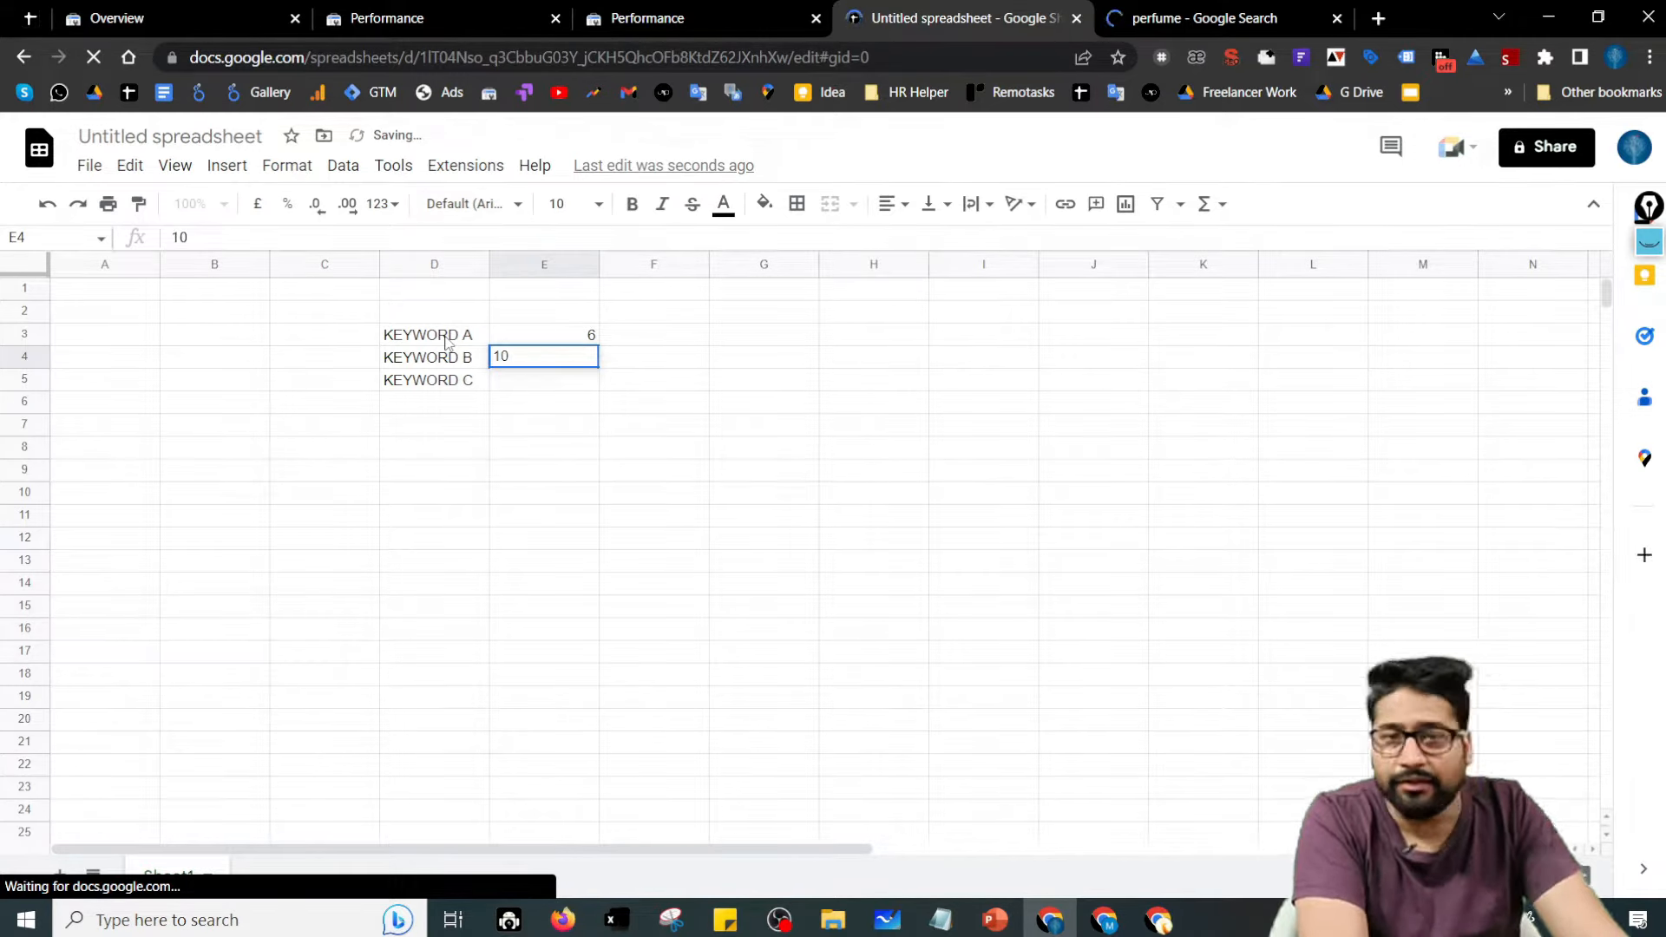
{"action": "key", "text": "Up"}
{"action": "key", "text": "Right"}
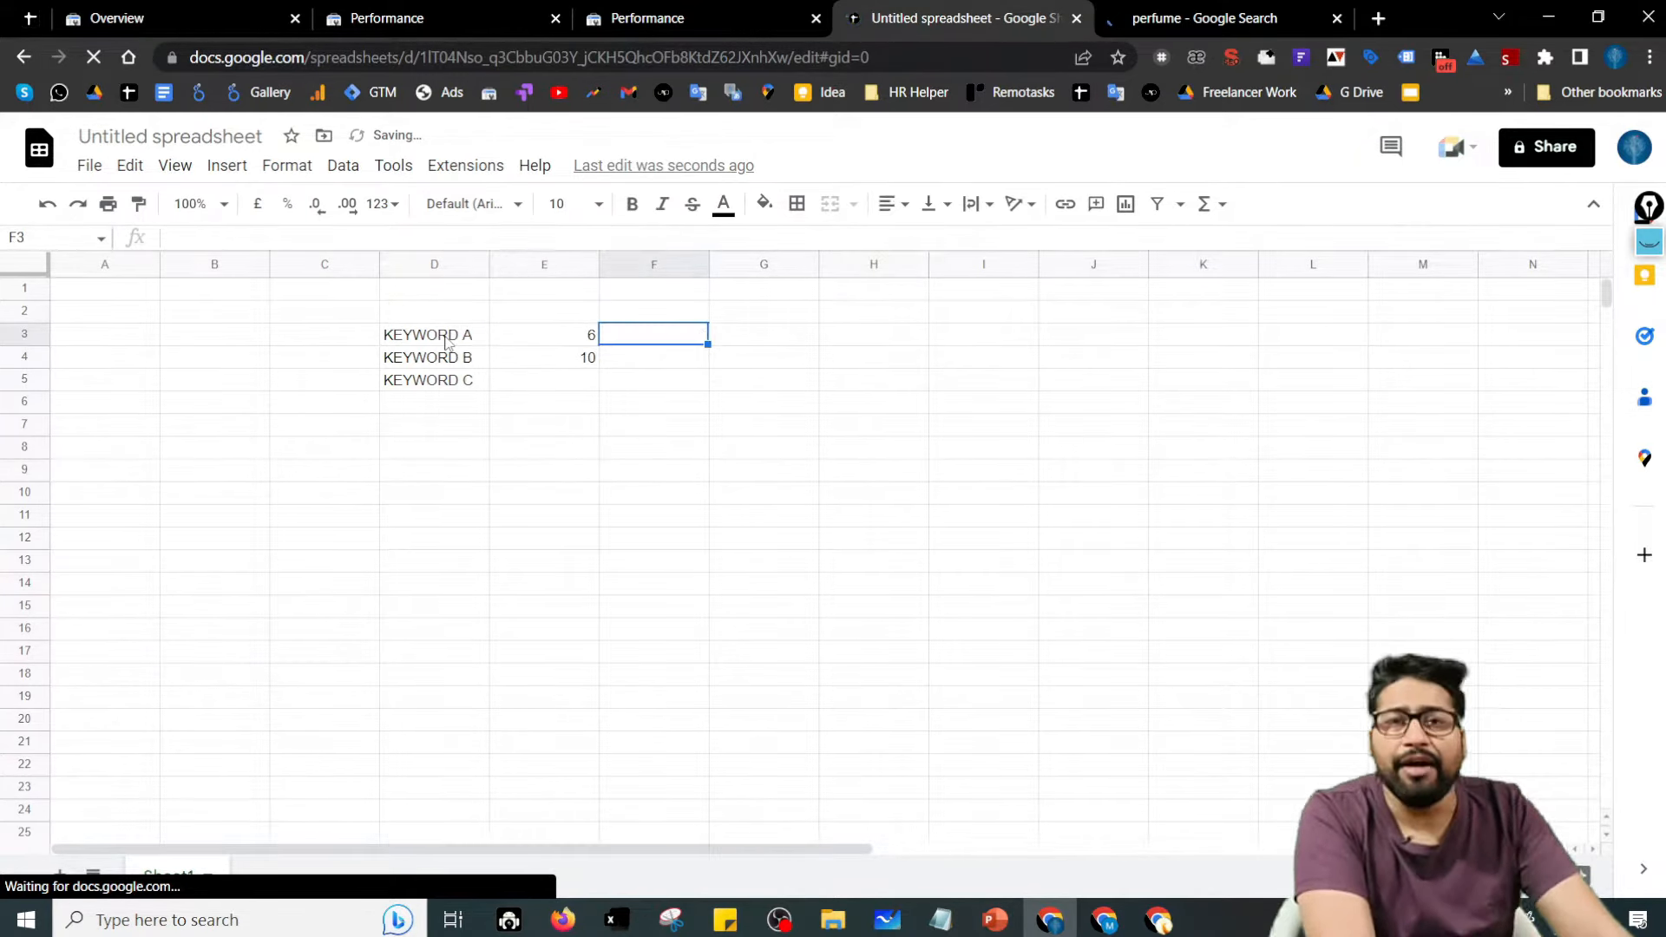
{"action": "key", "text": "Right"}
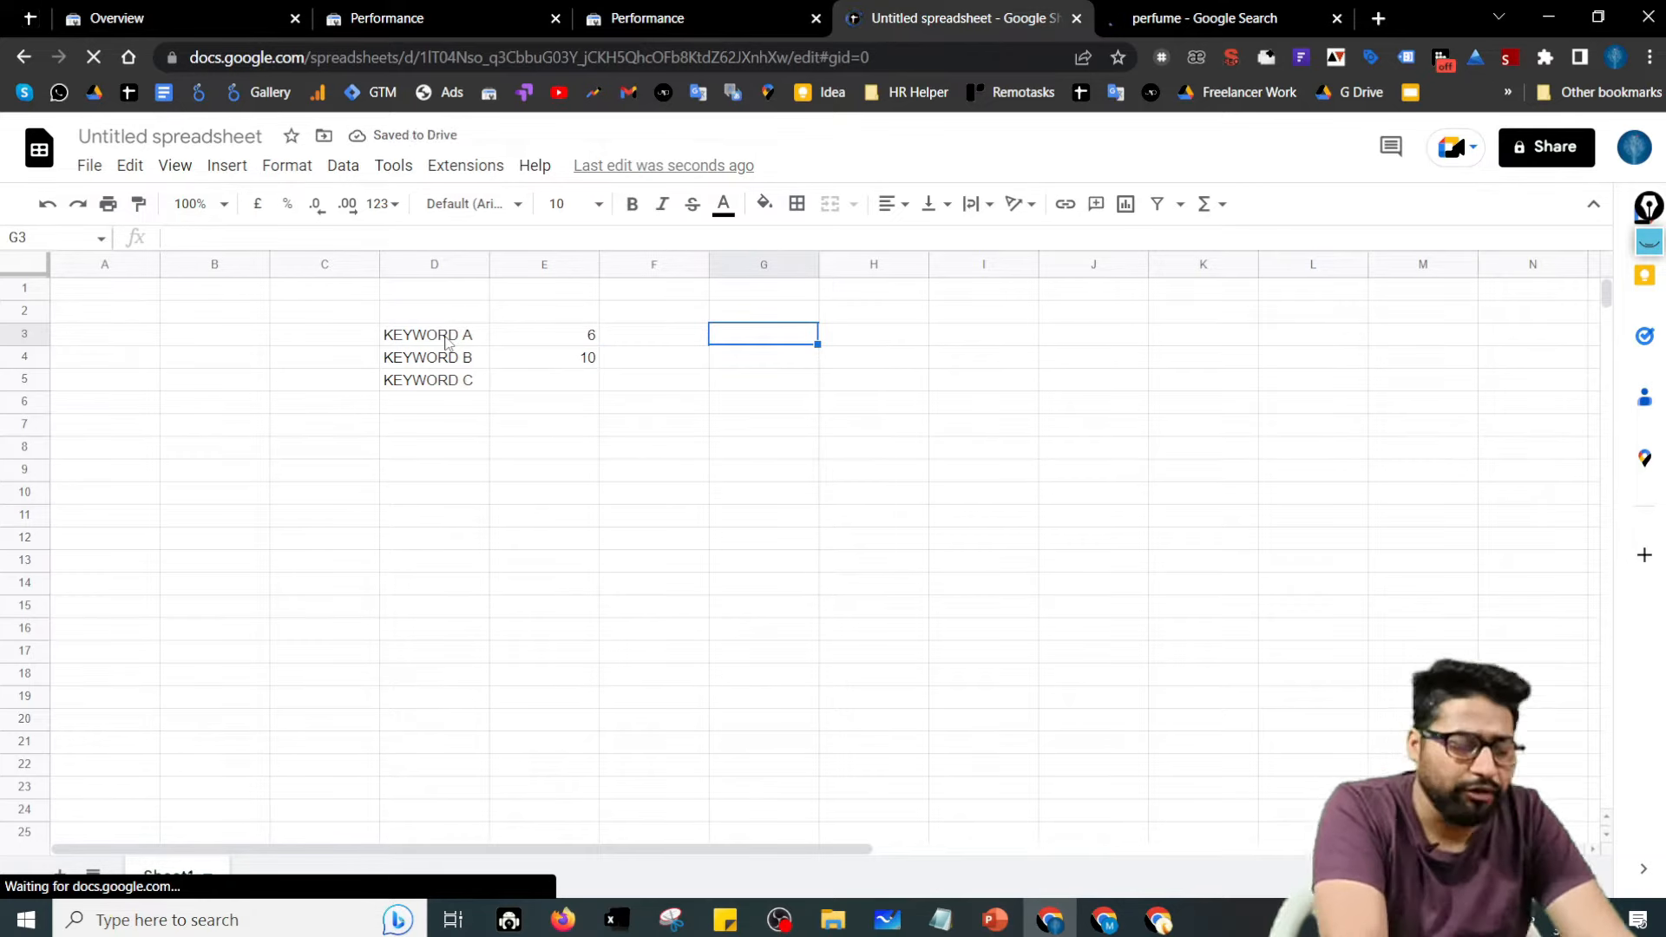
{"action": "type", "text": "="}
{"action": "key", "text": "Left"}
{"action": "key", "text": "Left"}
{"action": "key", "text": "Left"}
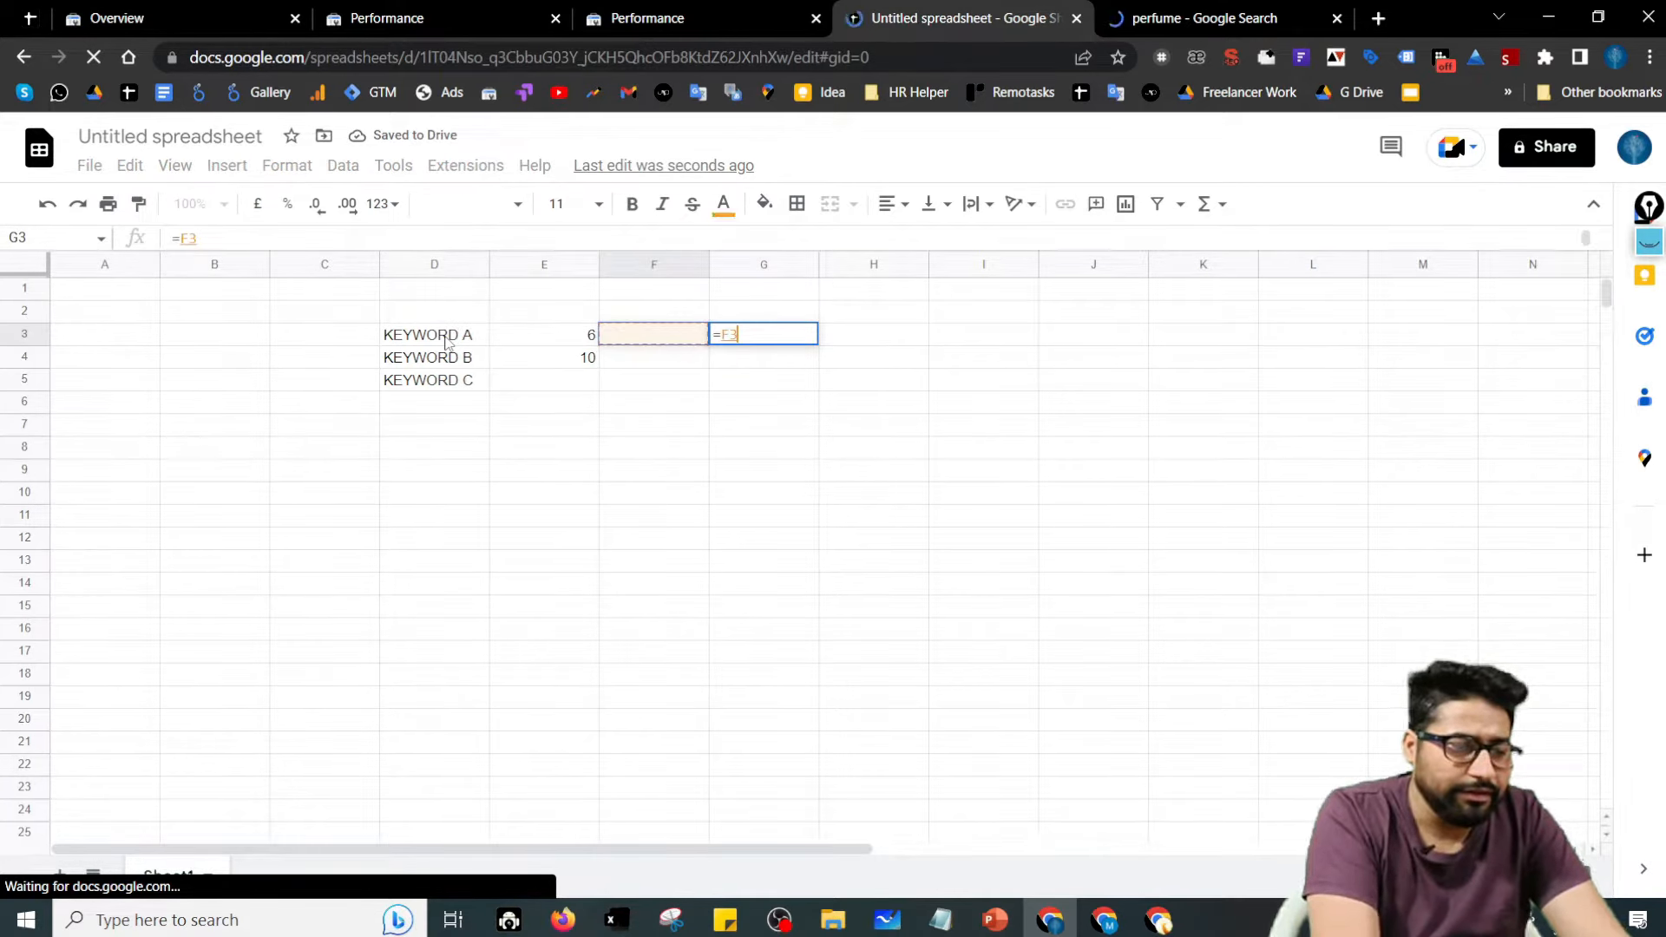
{"action": "key", "text": "Return"}
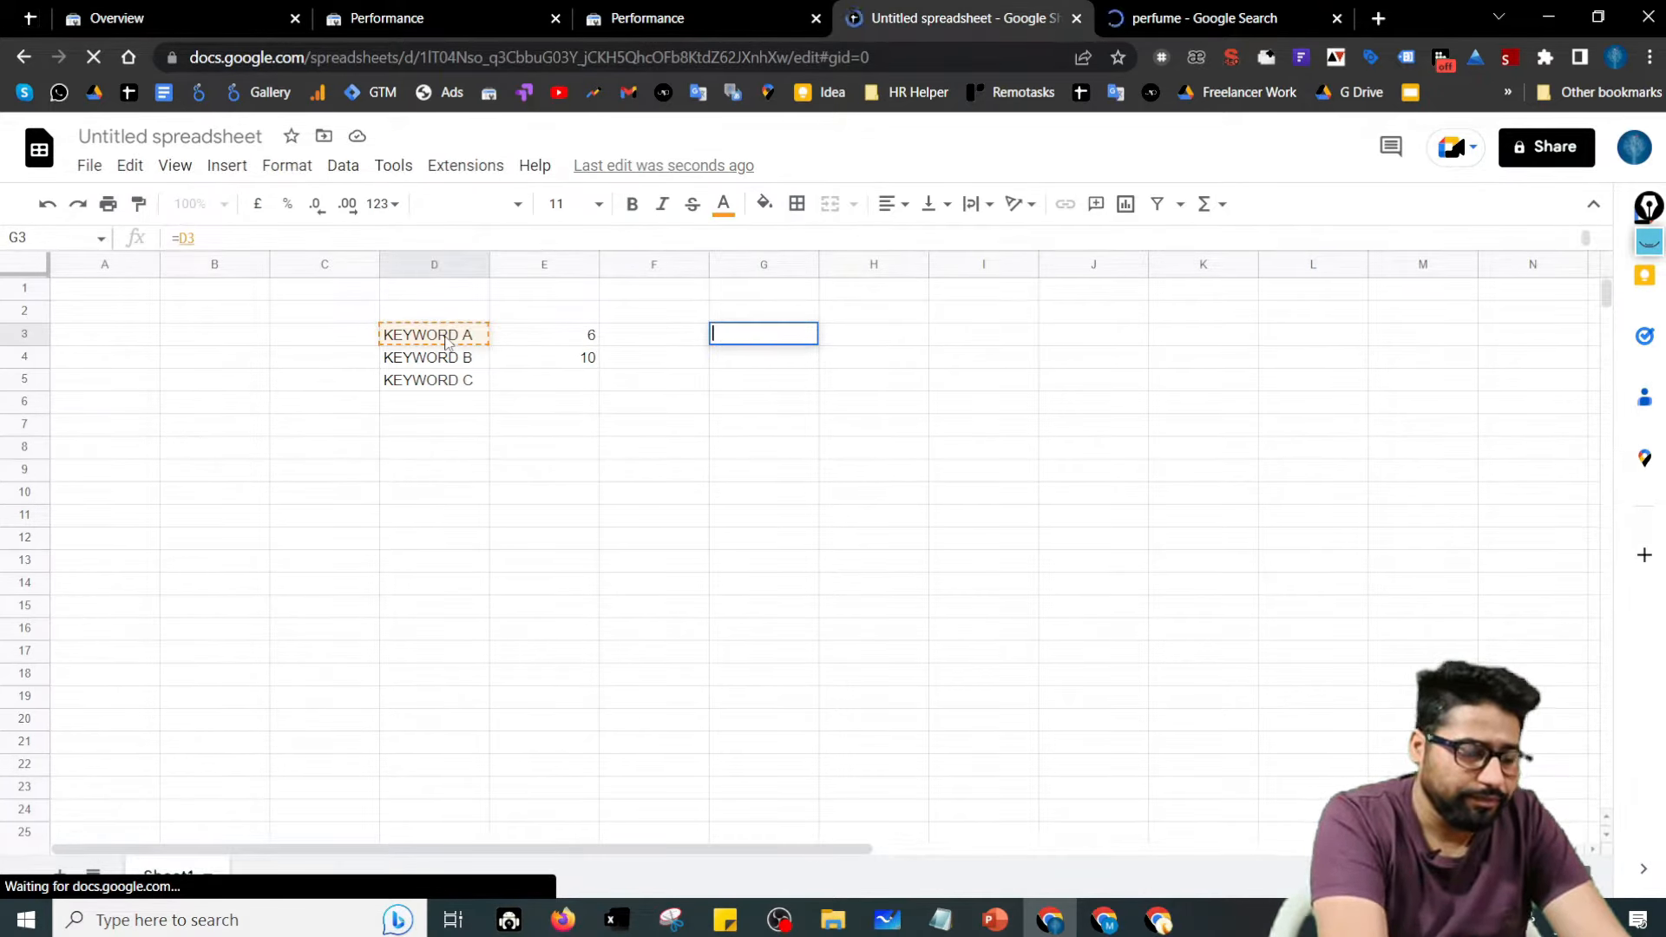
- Calculate the average position of KEYWORD A and KEYWORD B in G3 with =(E3+E4)/2
{"action": "type", "text": "=("}
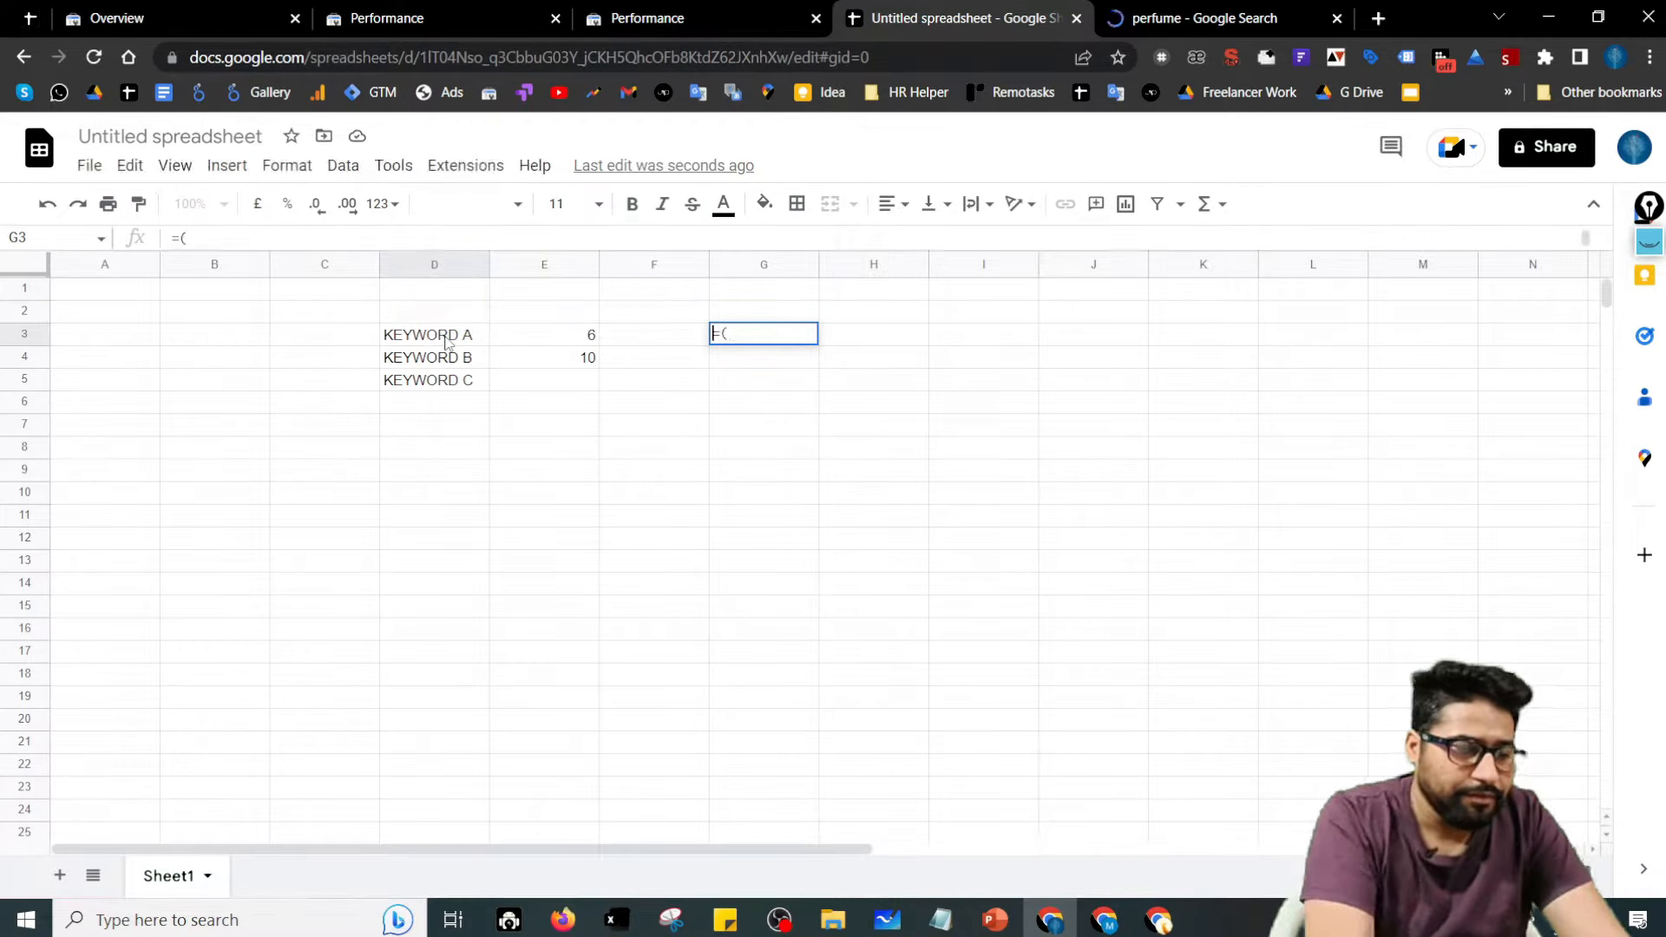
{"action": "left_click", "coordinate": [546, 336]}
{"action": "type", "text": "+"}
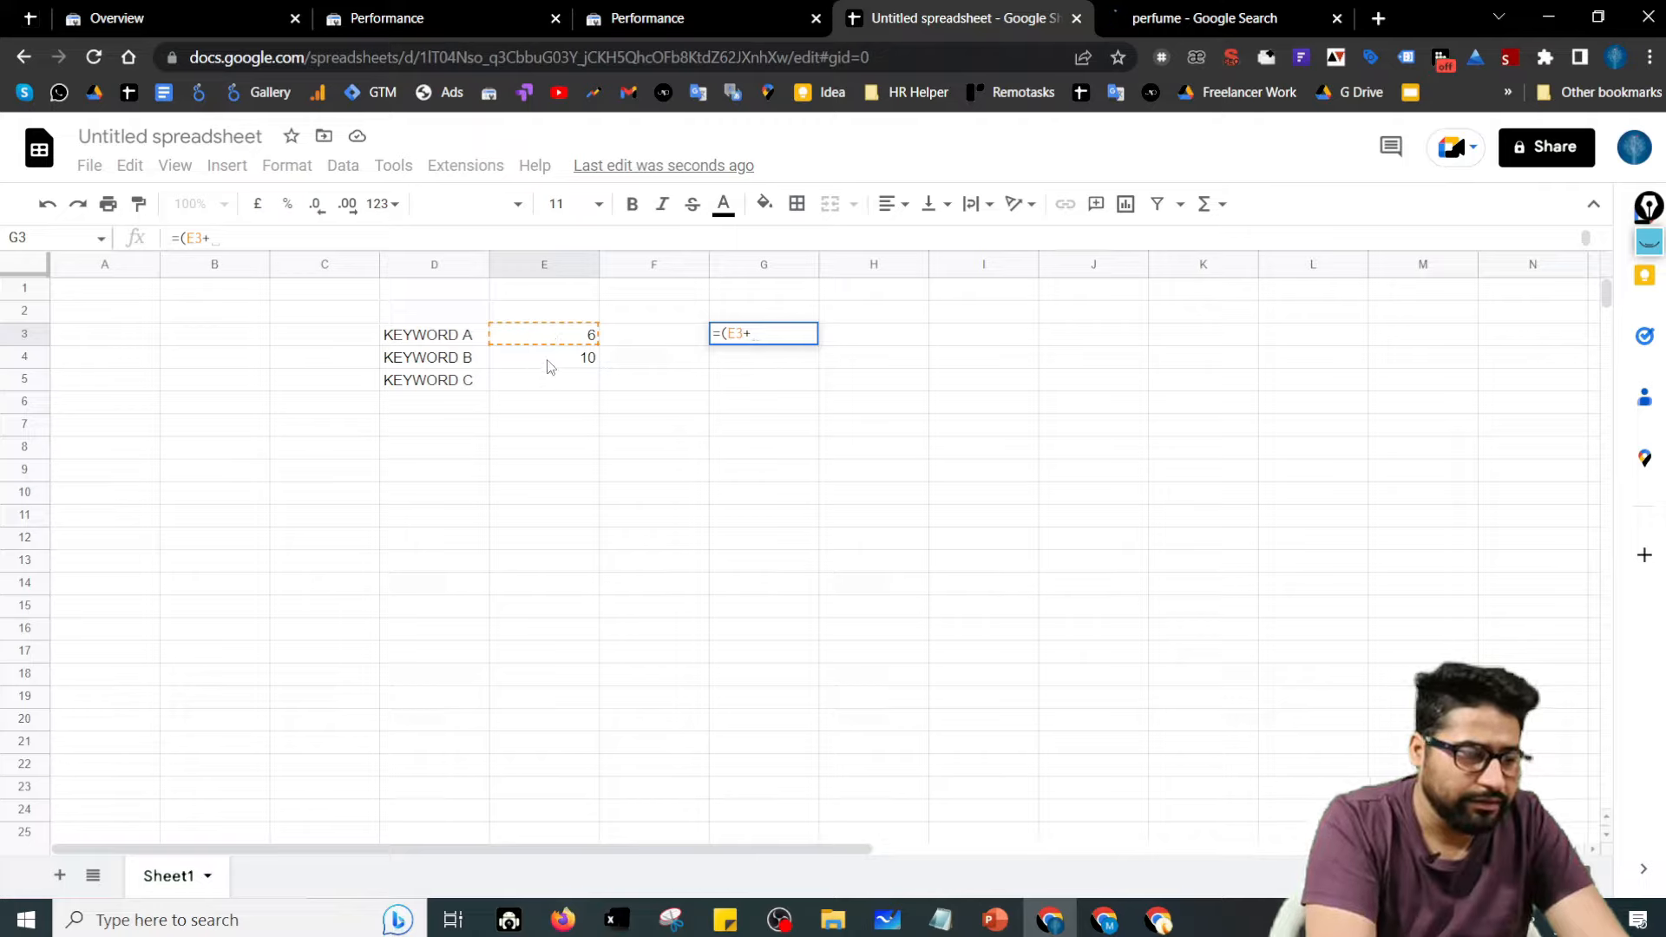
{"action": "left_click", "coordinate": [547, 364]}
{"action": "type", "text": ")/2"}
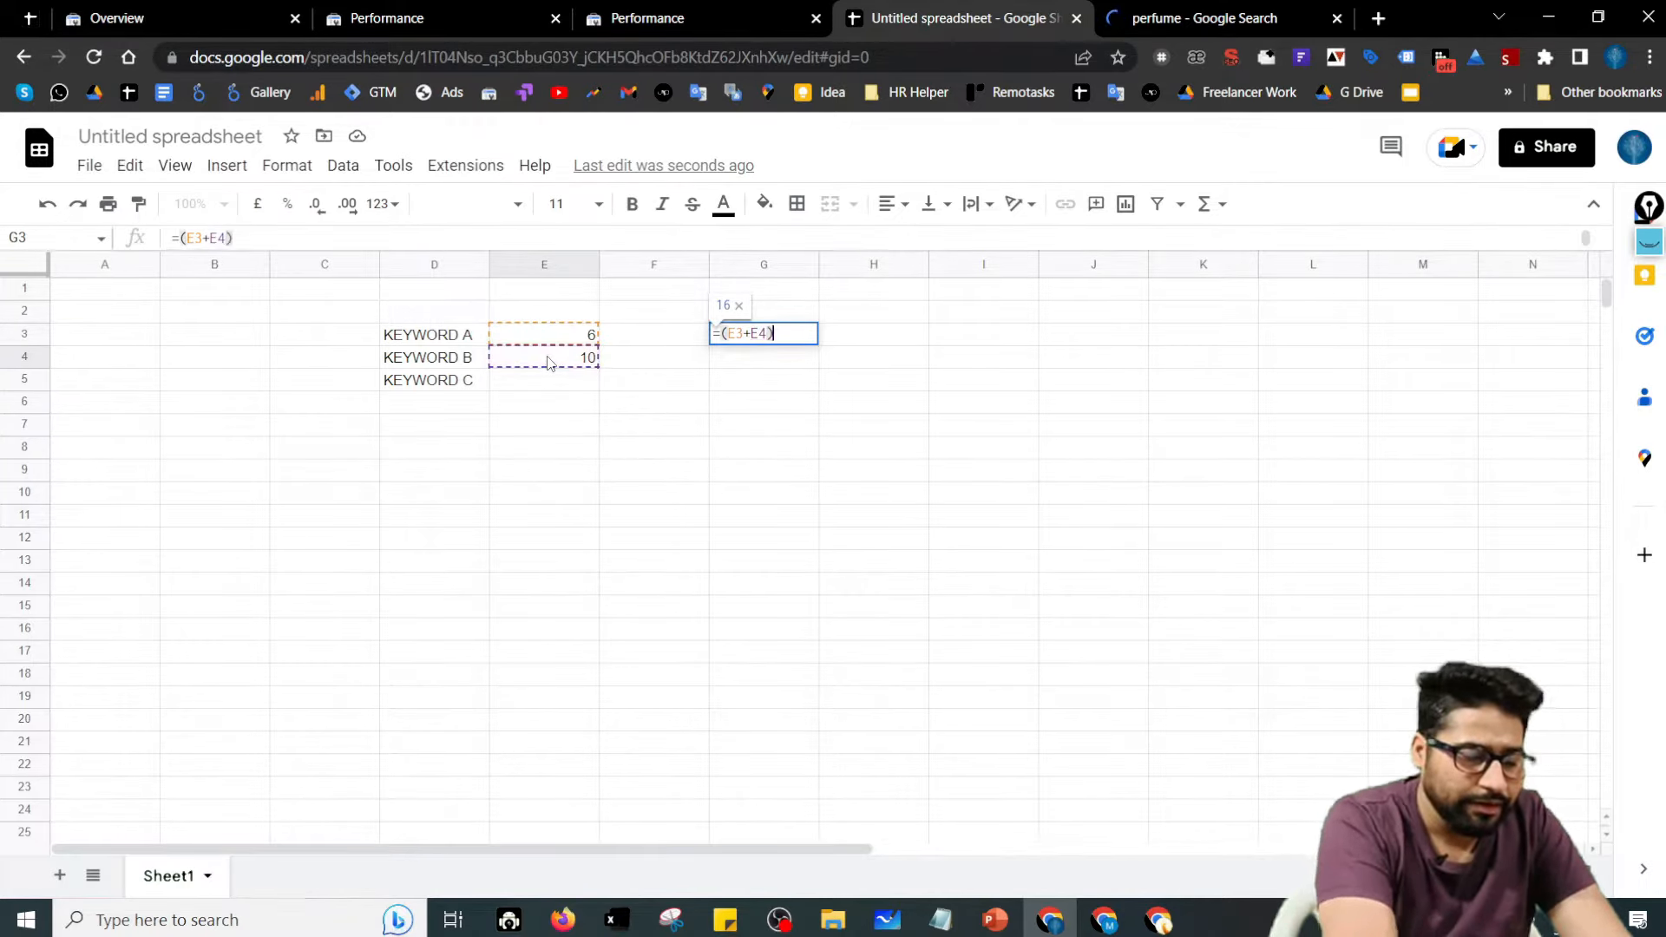
{"action": "key", "text": "Tab"}
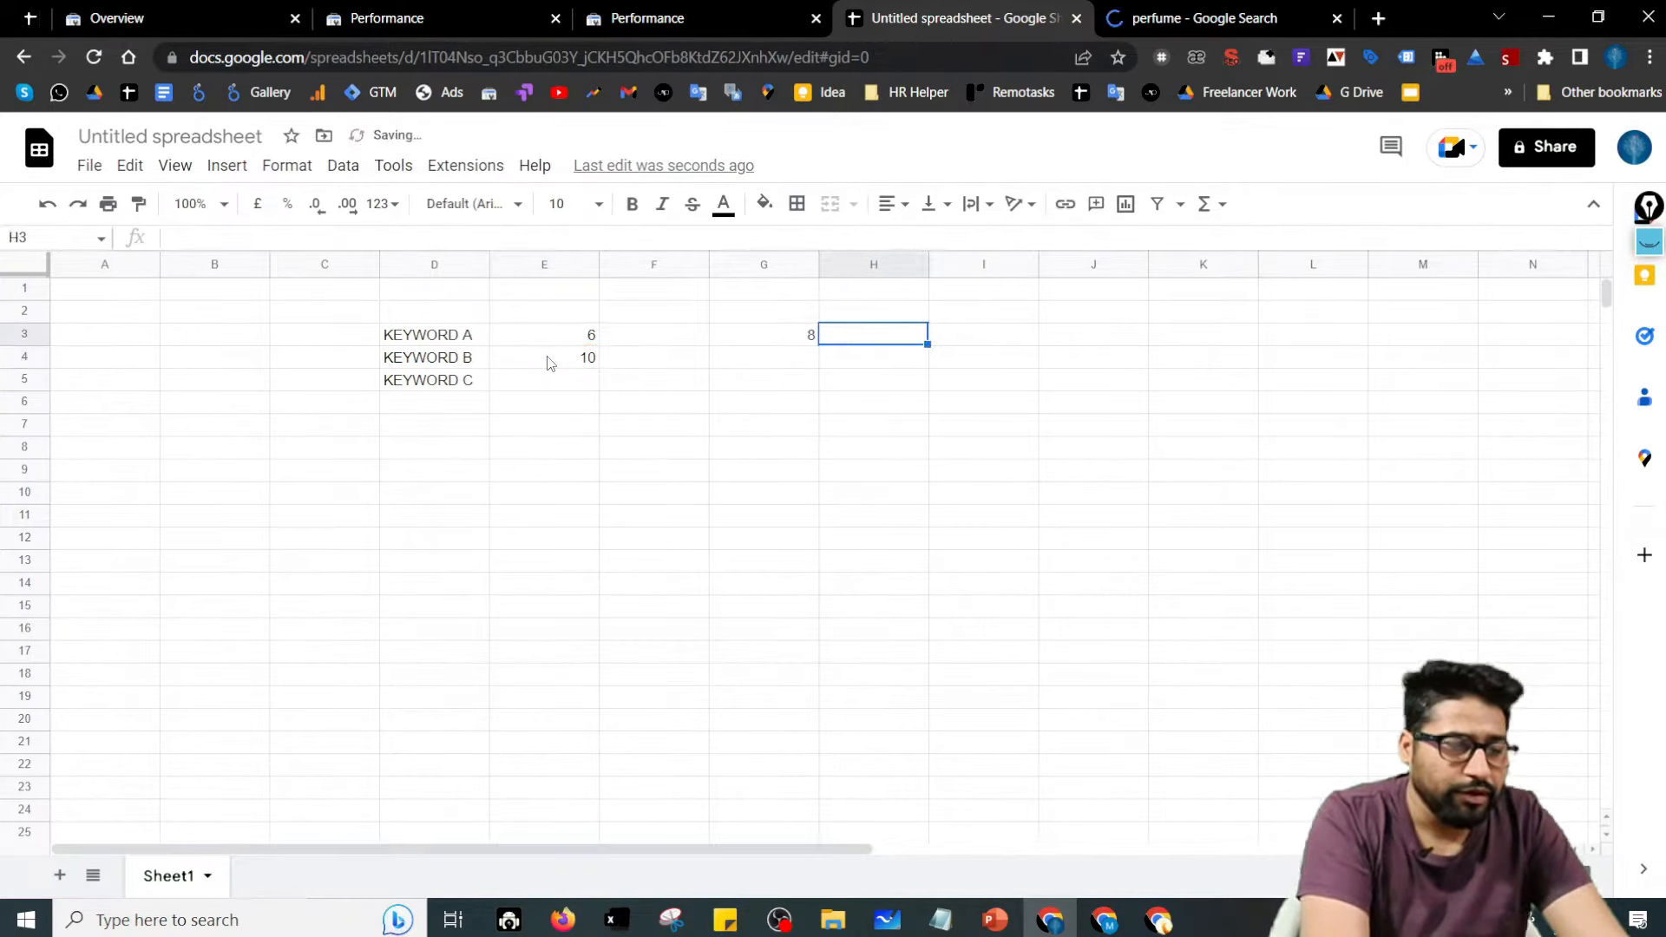
{"action": "key", "text": "Left"}
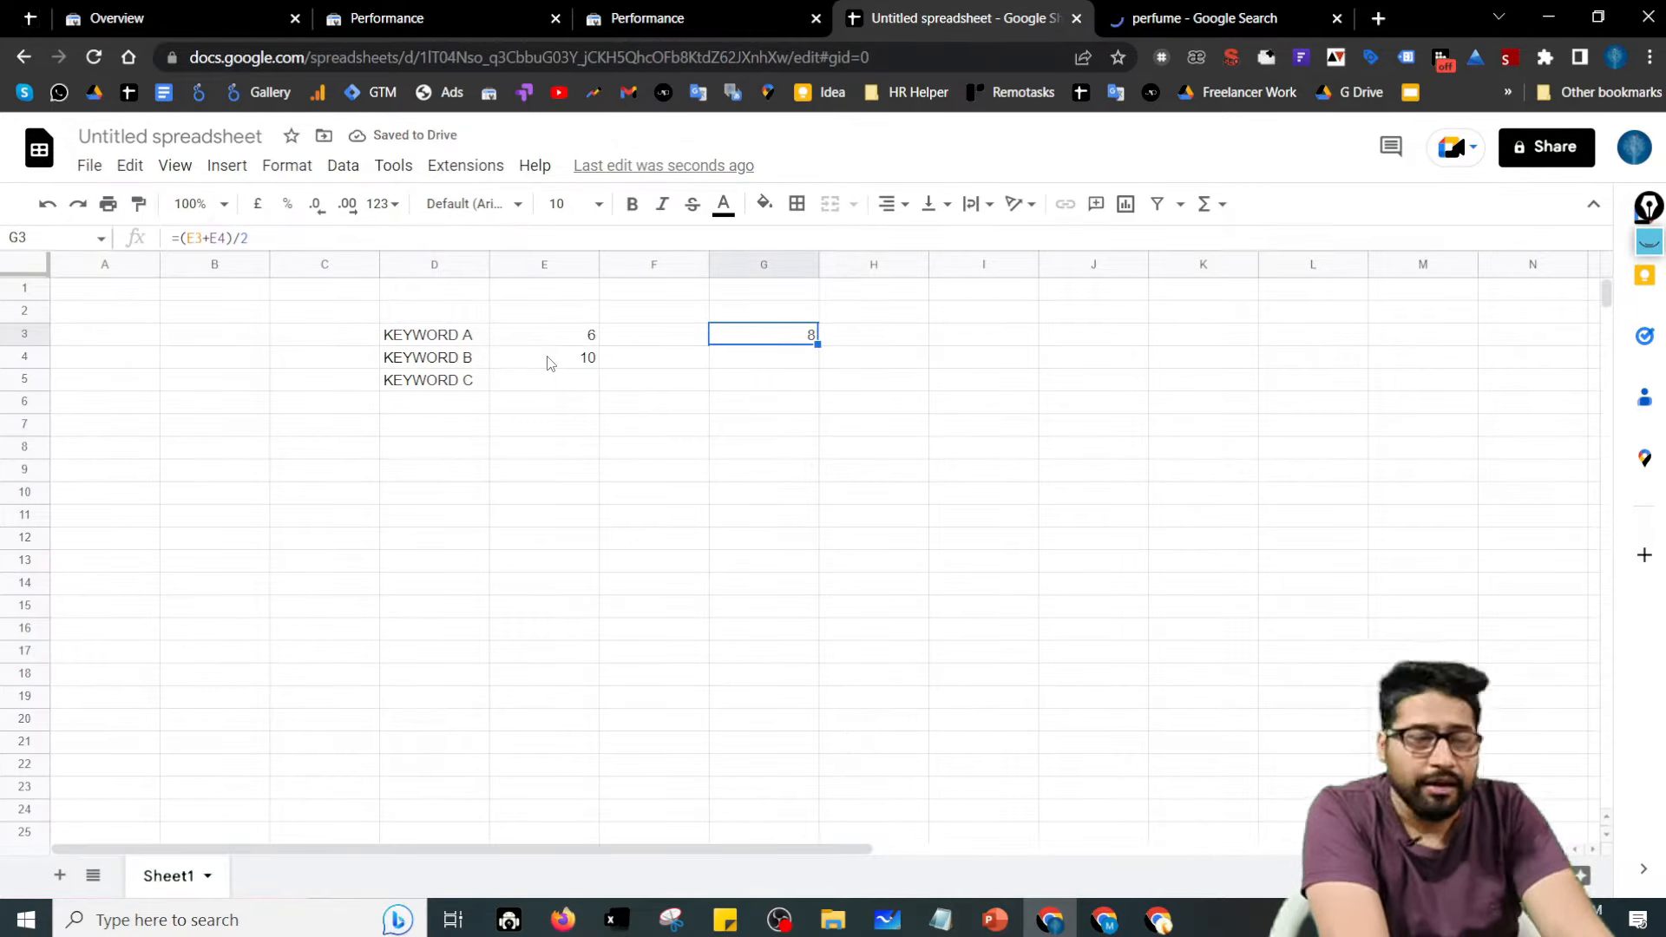
- Enter position 103 for KEYWORD C in E5
{"action": "key", "text": "Left"}
{"action": "key", "text": "Left"}
{"action": "key", "text": "Left"}
{"action": "key", "text": "Down"}
{"action": "key", "text": "Down"}
{"action": "key", "text": "Right"}
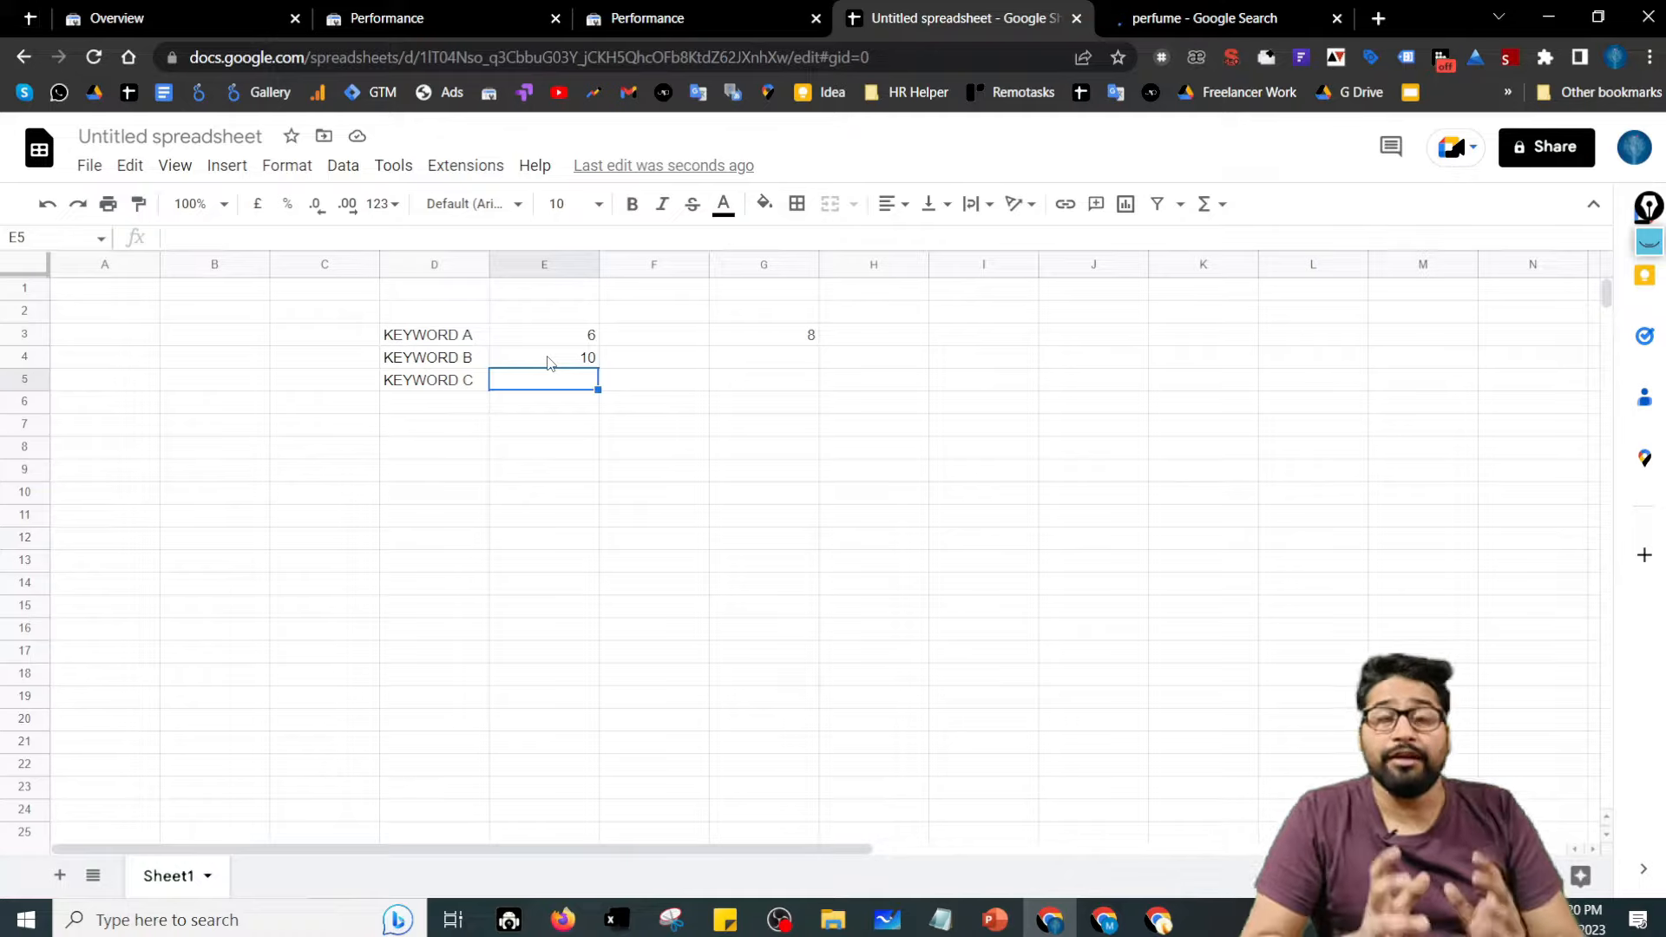
{"action": "type", "text": "103"}
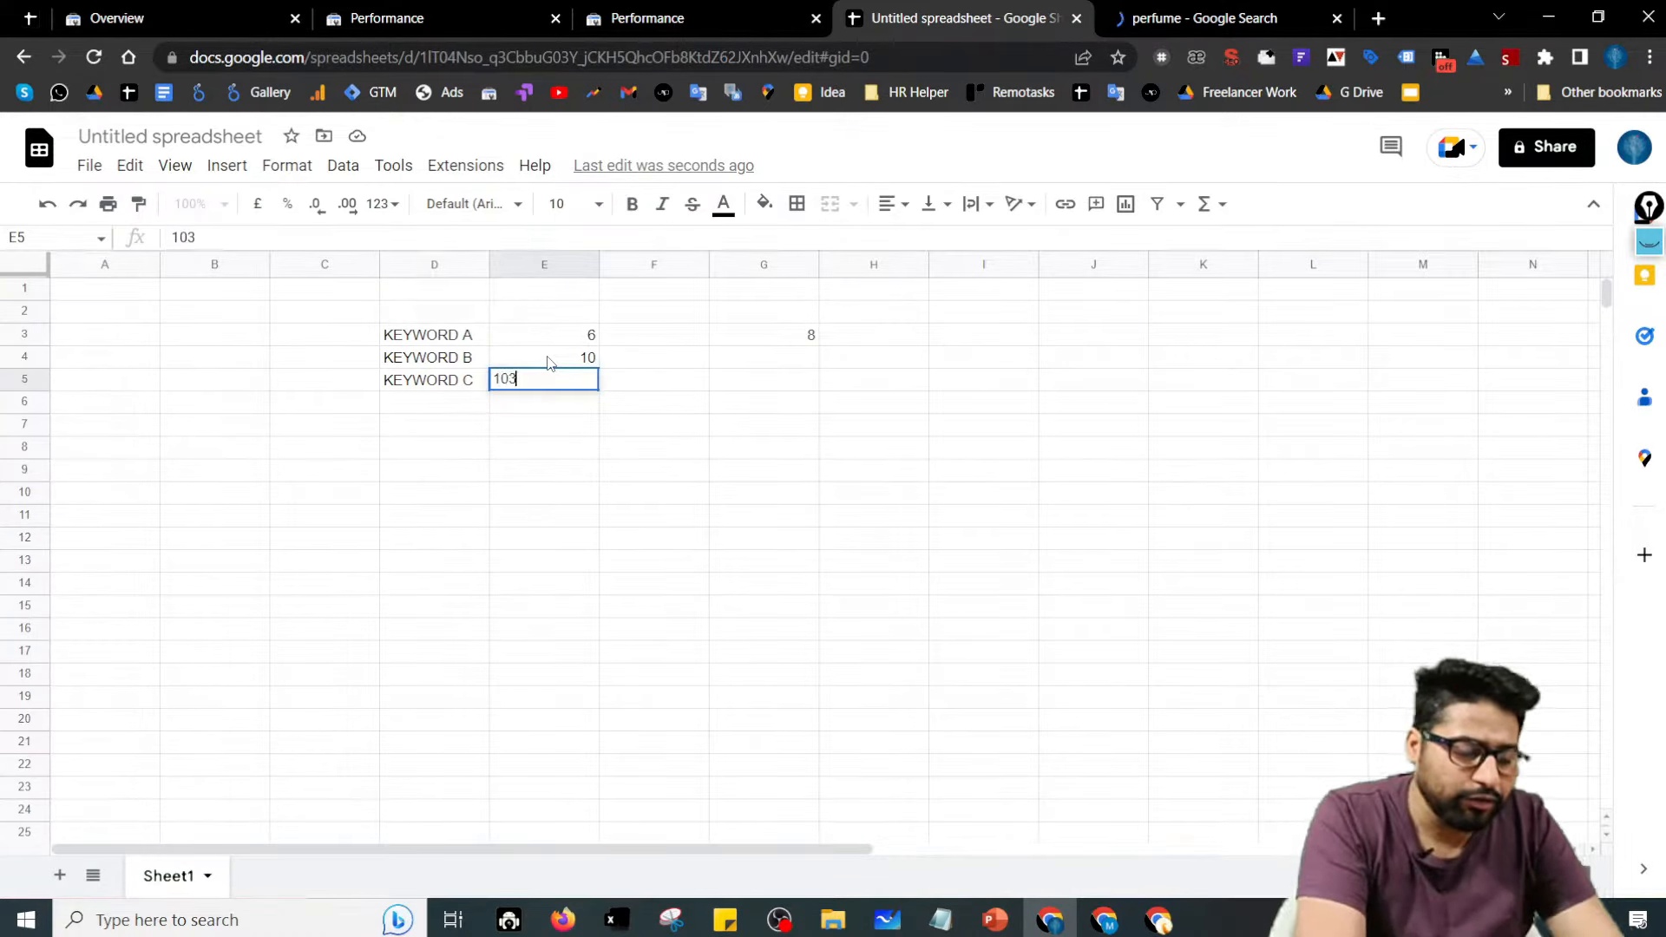
{"action": "key", "text": "Tab"}
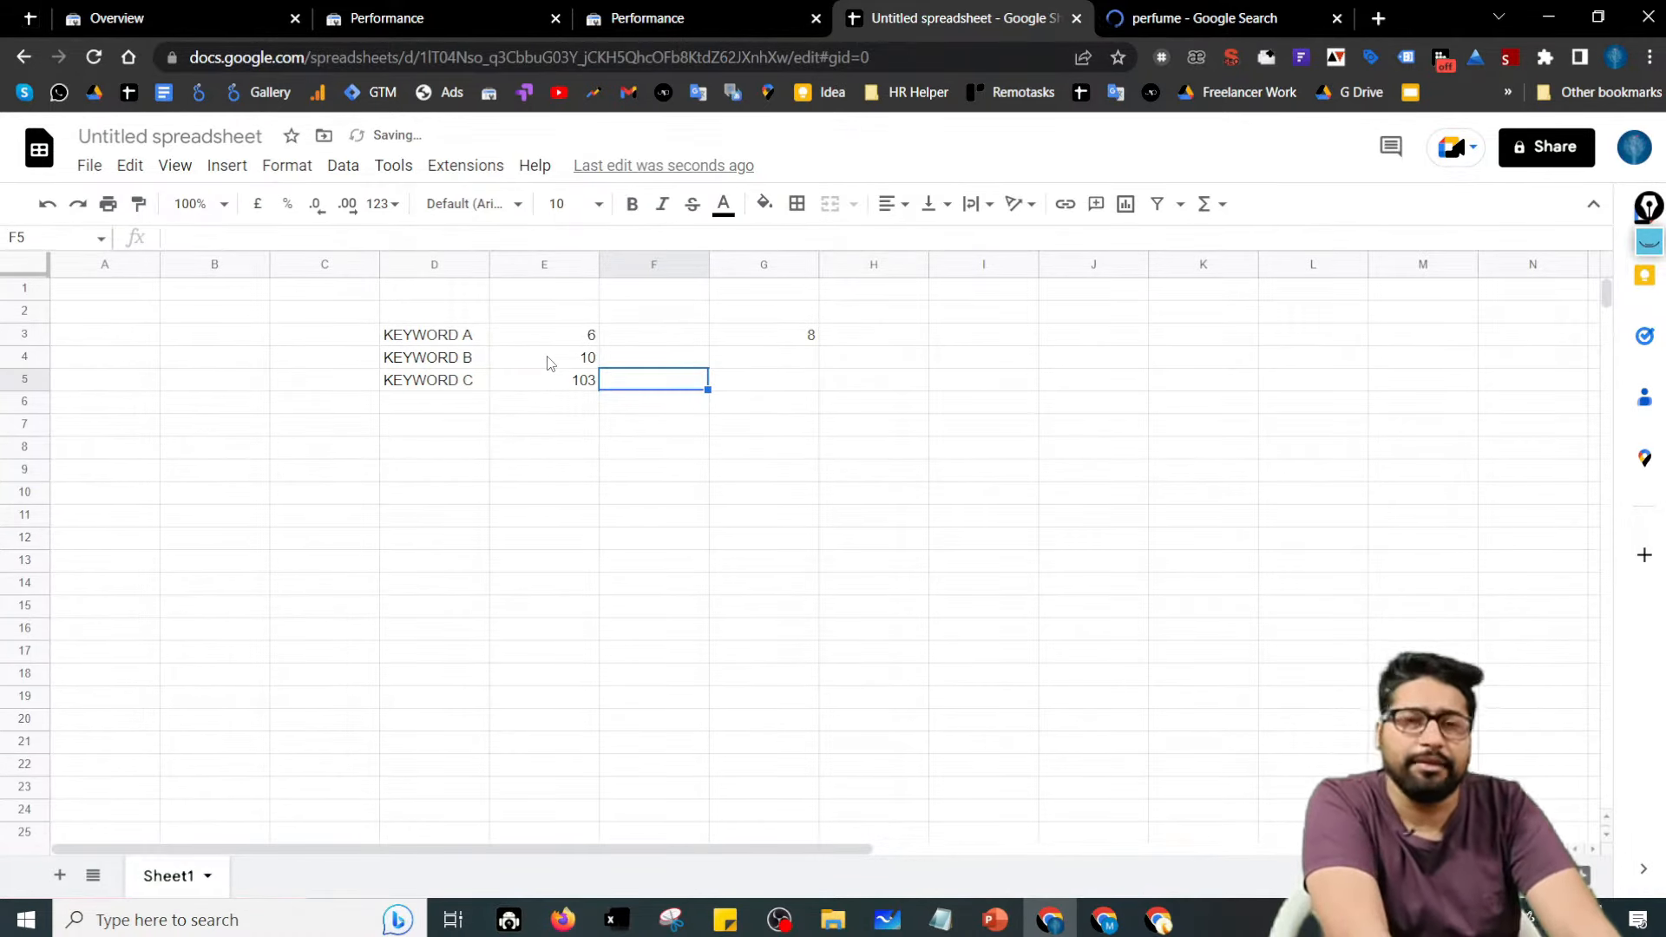
- Calculate the average position of all three keywords in I4 with =(E3+E4+E5)/3
{"action": "key", "text": "Up"}
{"action": "key", "text": "Right"}
{"action": "key", "text": "Right"}
{"action": "key", "text": "Right"}
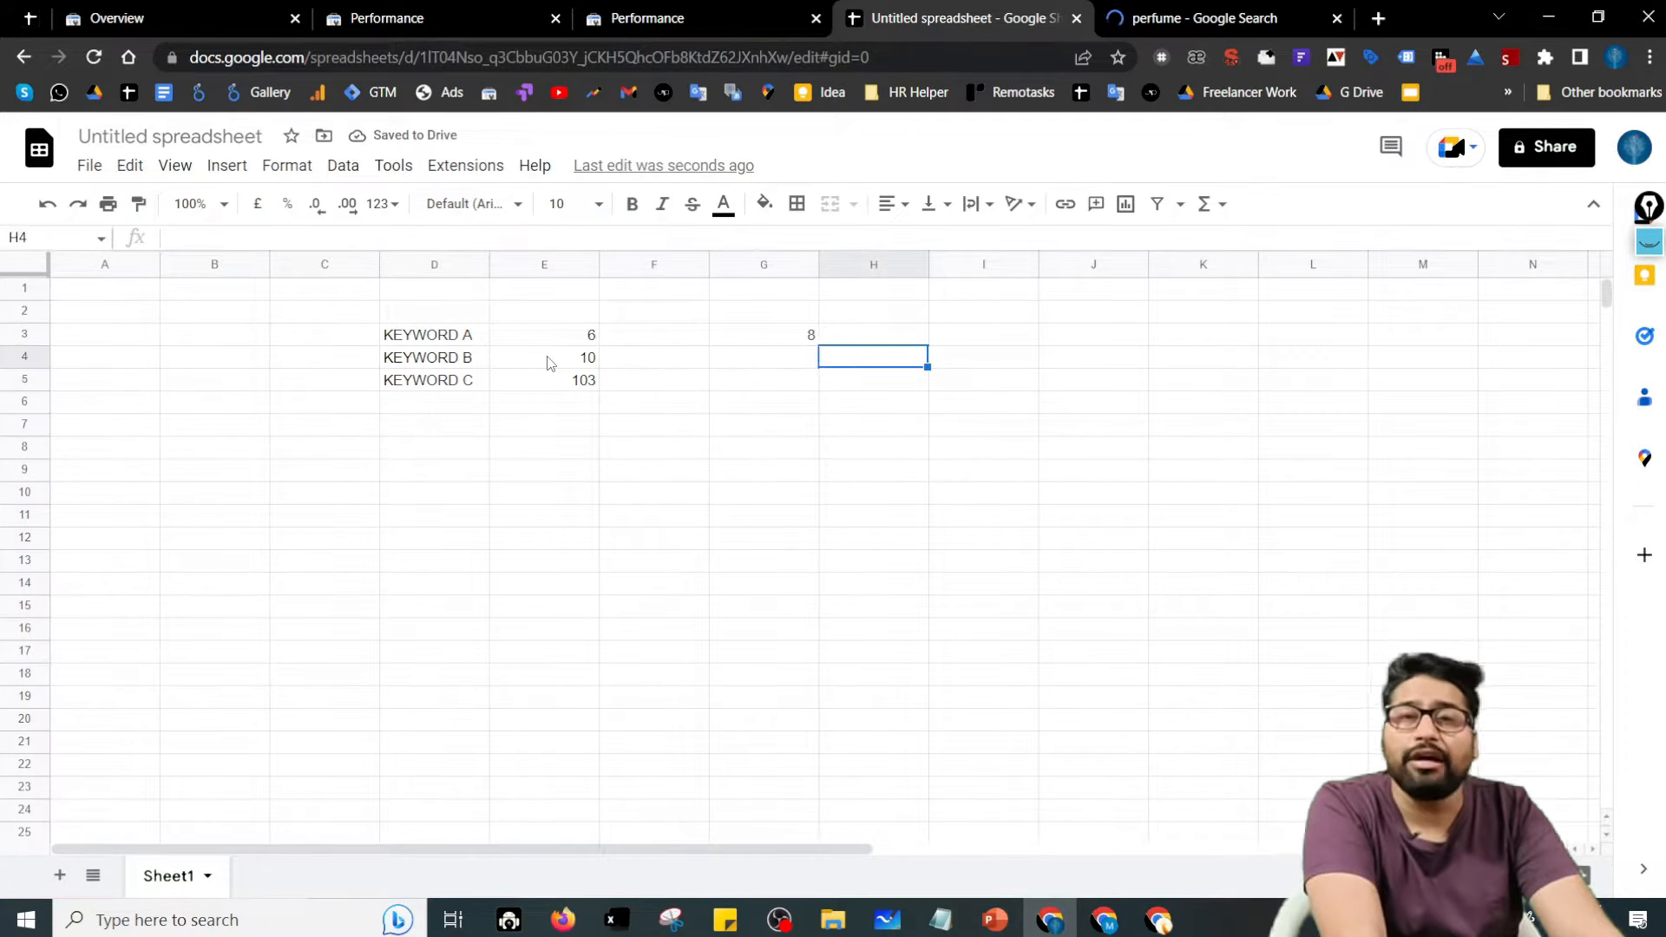
{"action": "type", "text": "="}
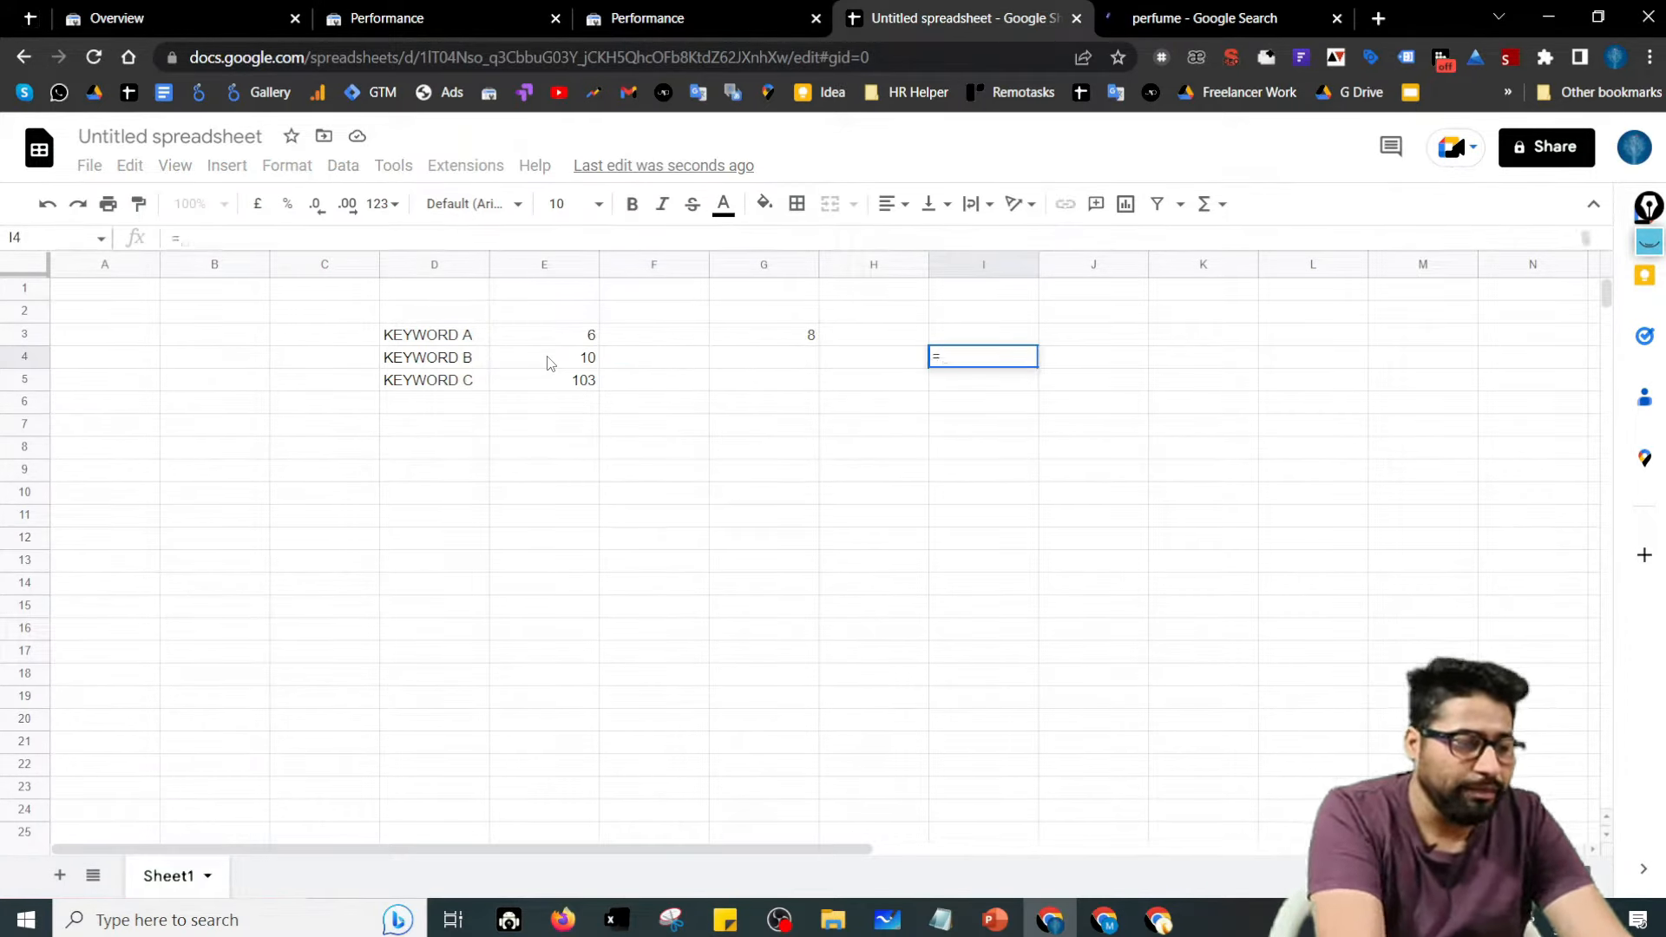
{"action": "type", "text": "("}
{"action": "key", "text": "Left"}
{"action": "key", "text": "Left"}
{"action": "key", "text": "Left"}
{"action": "key", "text": "Left"}
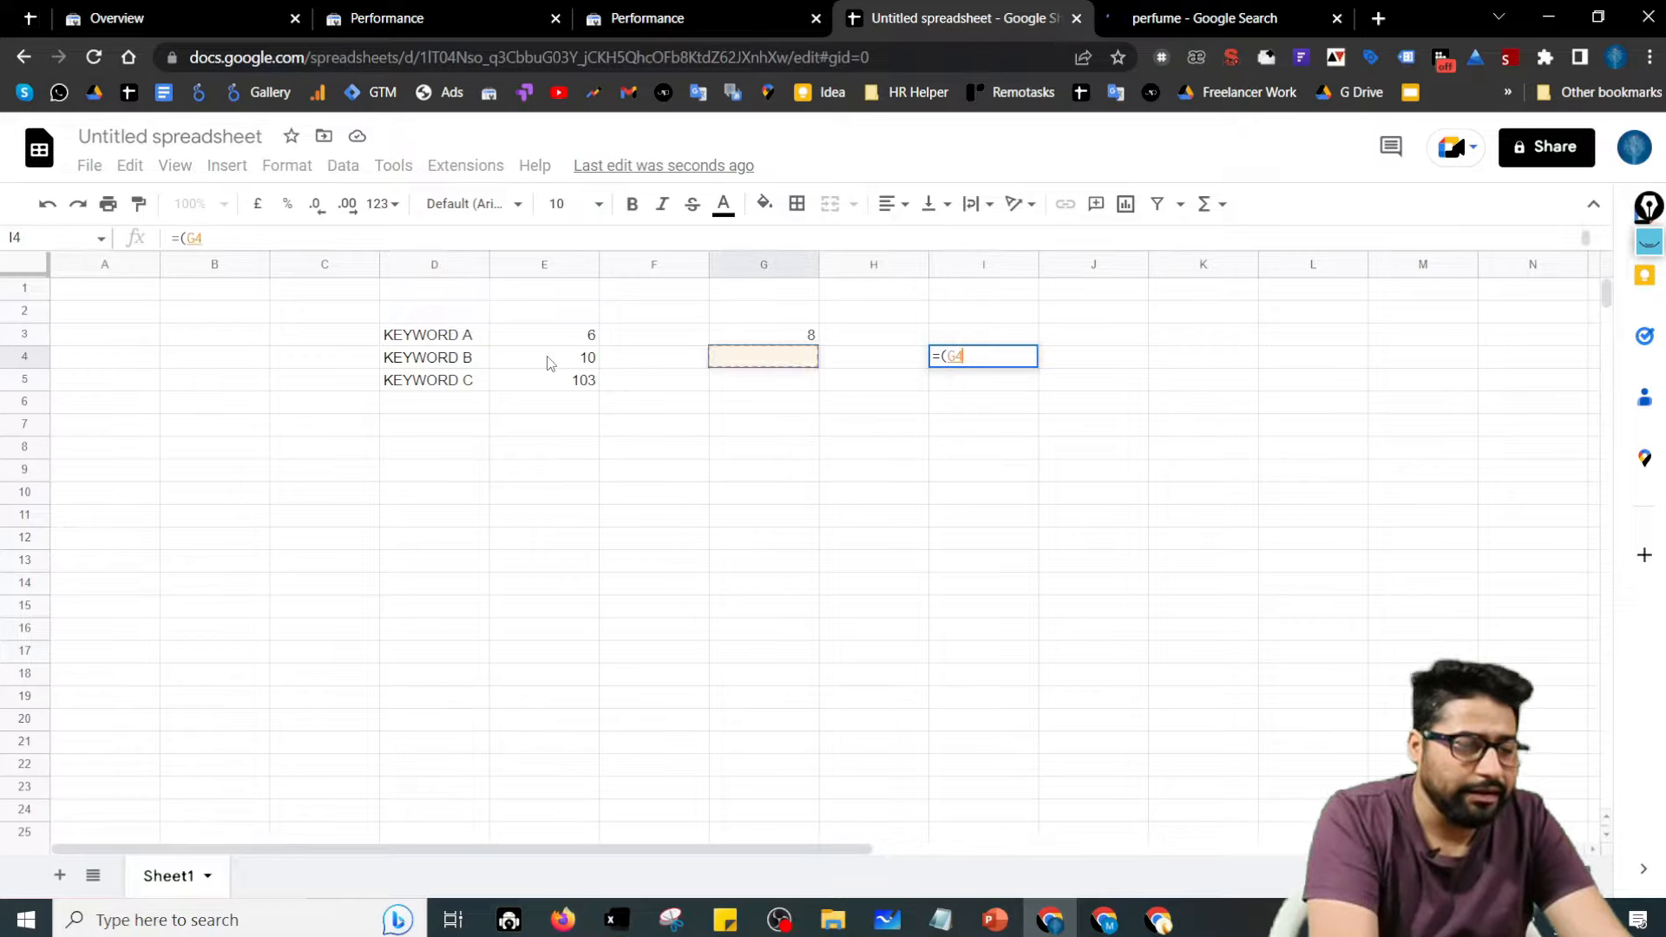
{"action": "key", "text": "Up"}
{"action": "type", "text": "+"}
{"action": "key", "text": "Left"}
{"action": "key", "text": "Left"}
{"action": "key", "text": "Left"}
{"action": "key", "text": "Left"}
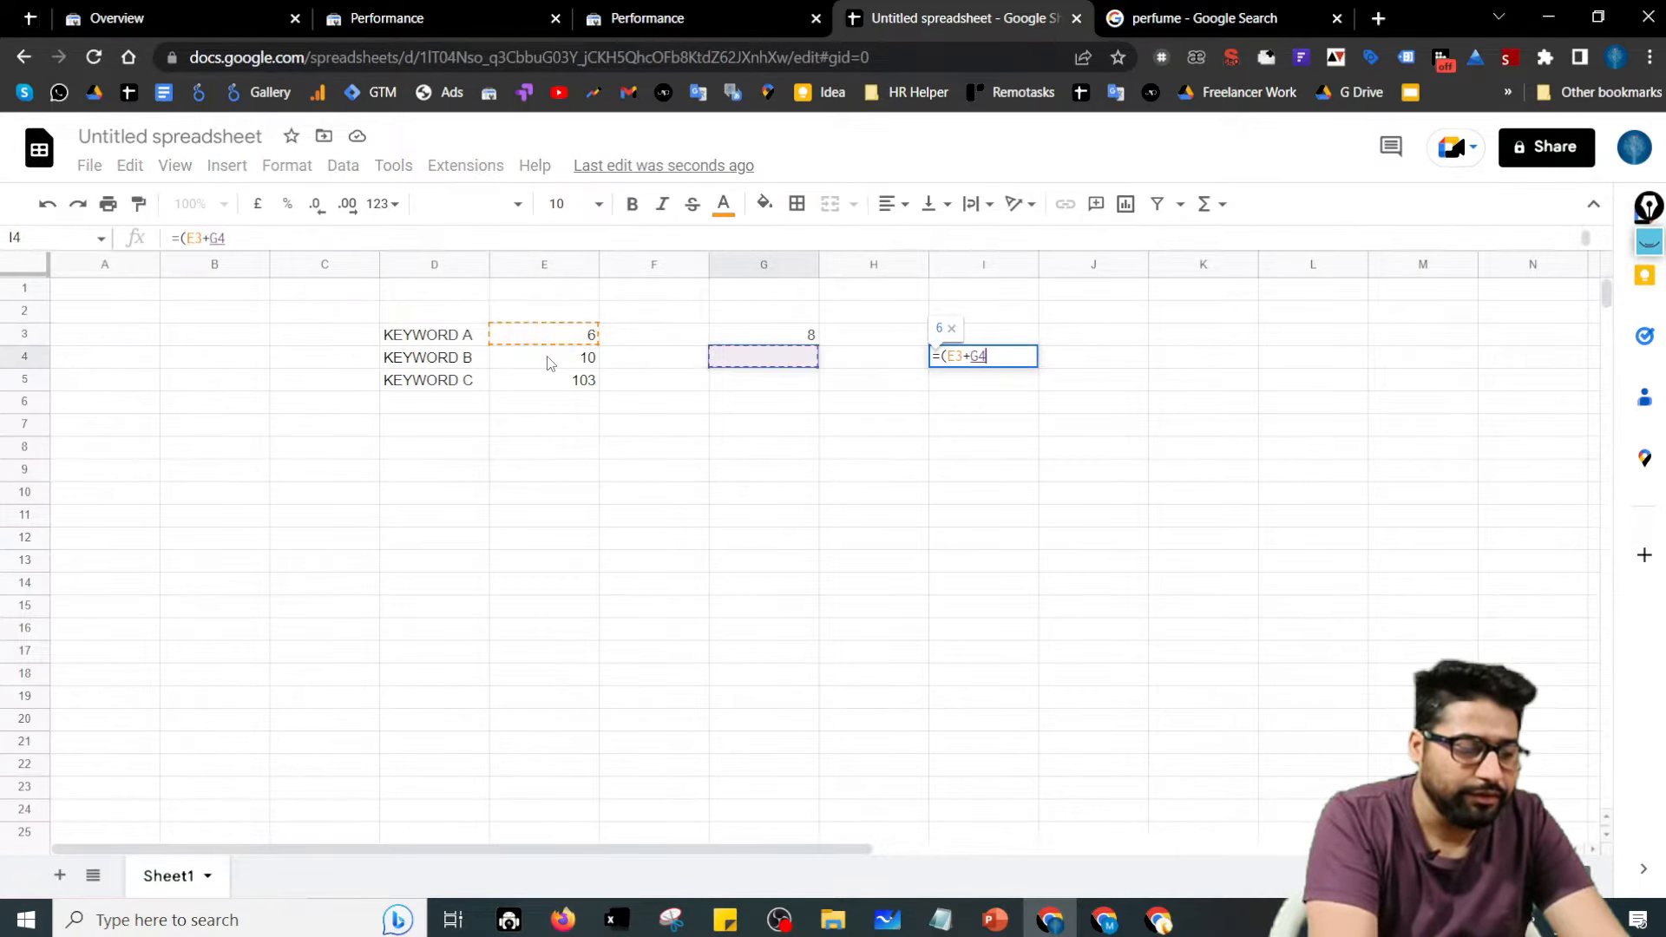
{"action": "type", "text": "+"}
{"action": "key", "text": "Left"}
{"action": "key", "text": "Left"}
{"action": "key", "text": "Left"}
{"action": "key", "text": "Down"}
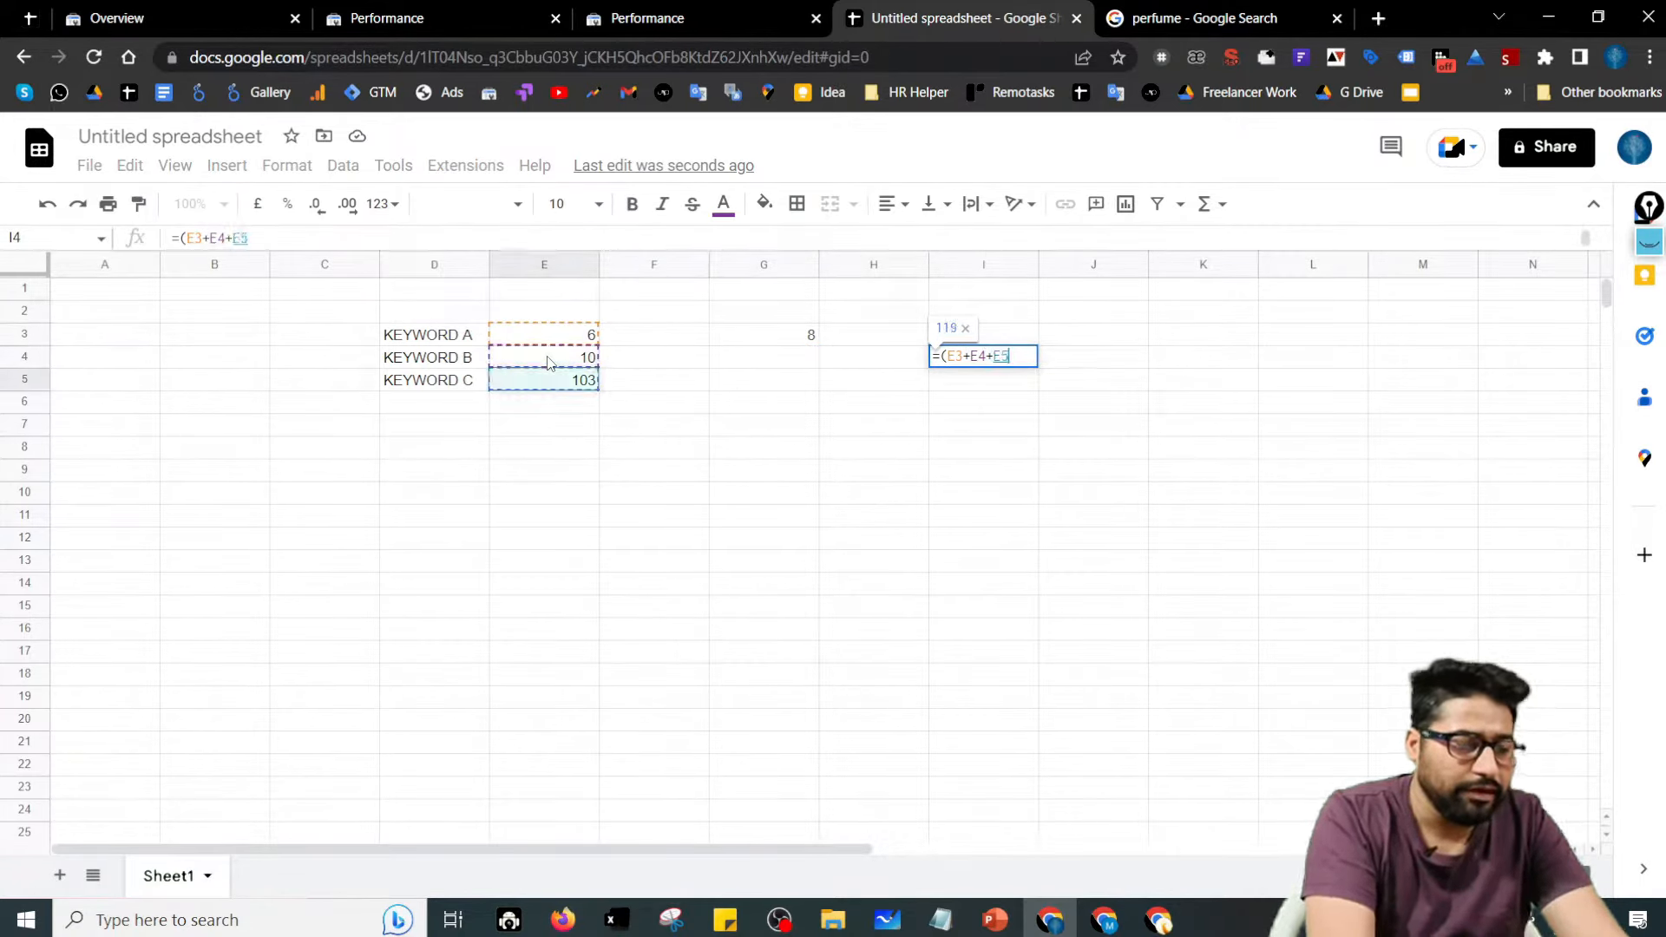
{"action": "type", "text": ")/3"}
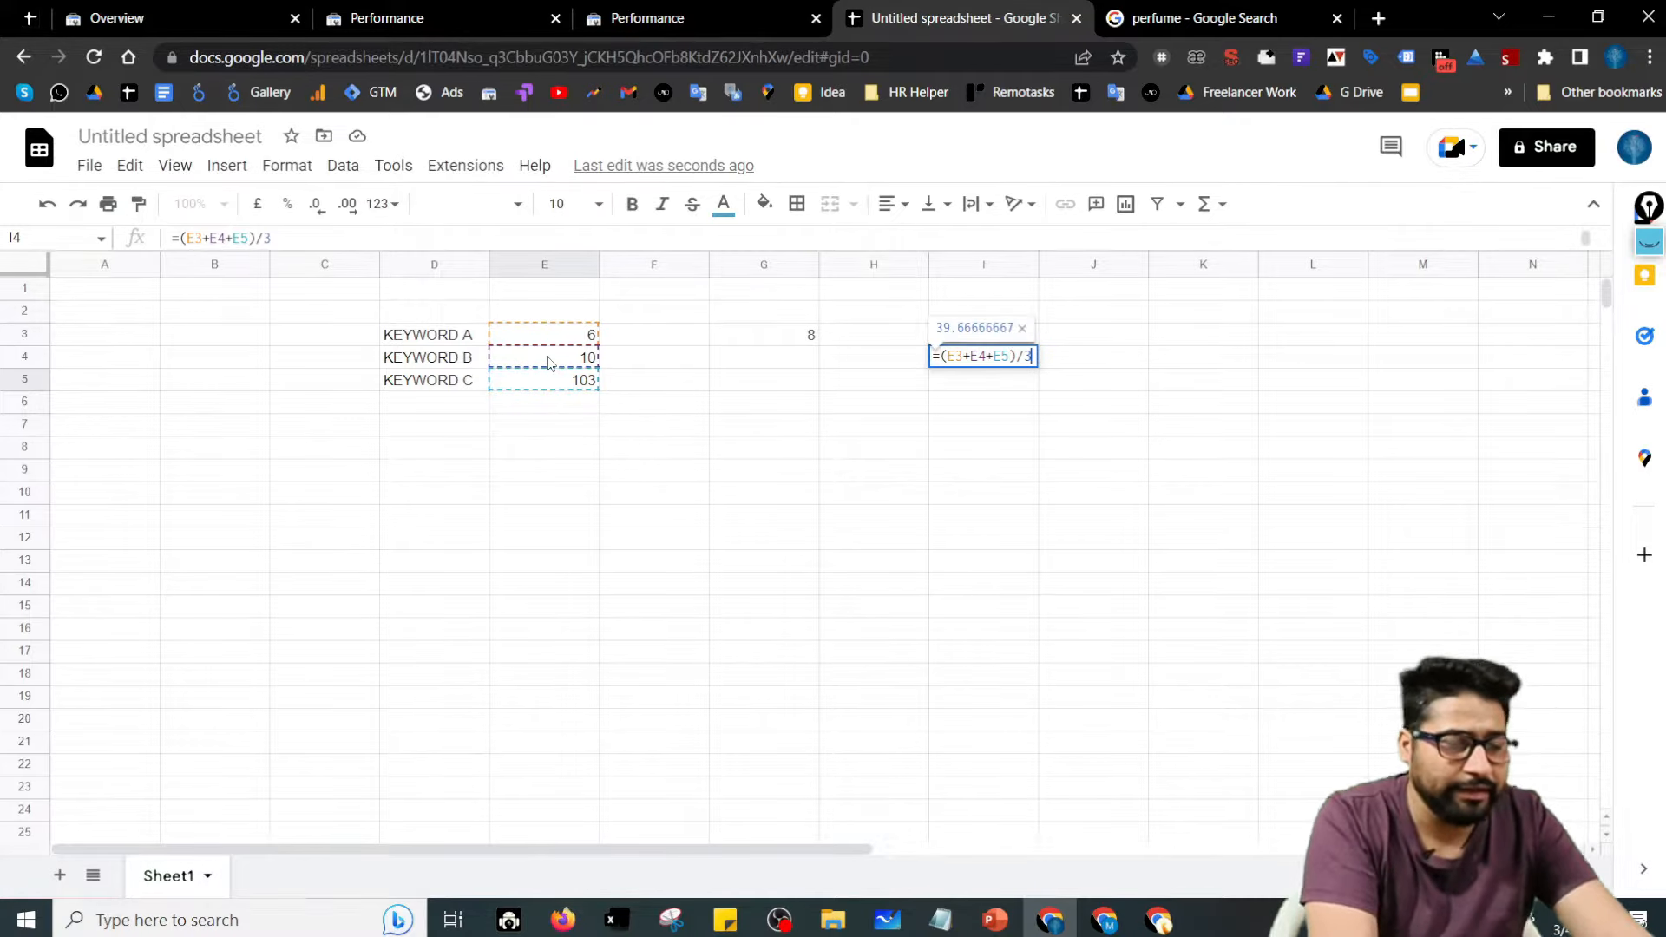
{"action": "key", "text": "Tab"}
{"action": "key", "text": "Left"}
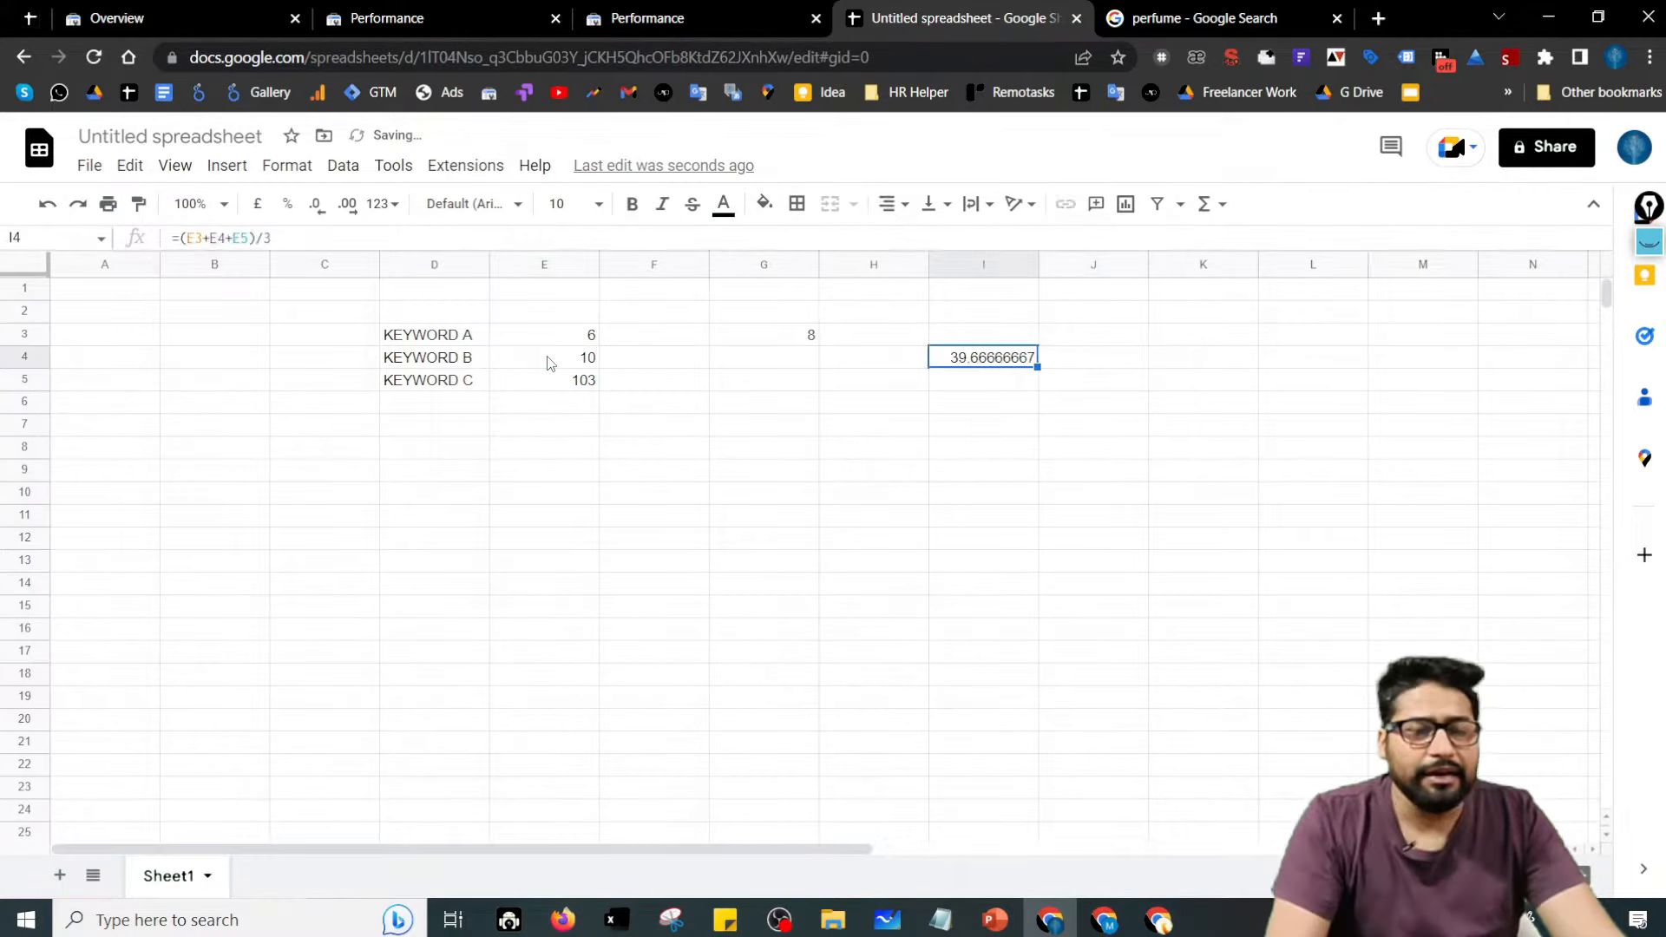
- Set the browser zoom to 150% and bring both the keyword list and the three-keyword average into view
{"action": "left_click", "coordinate": [1649, 57]}
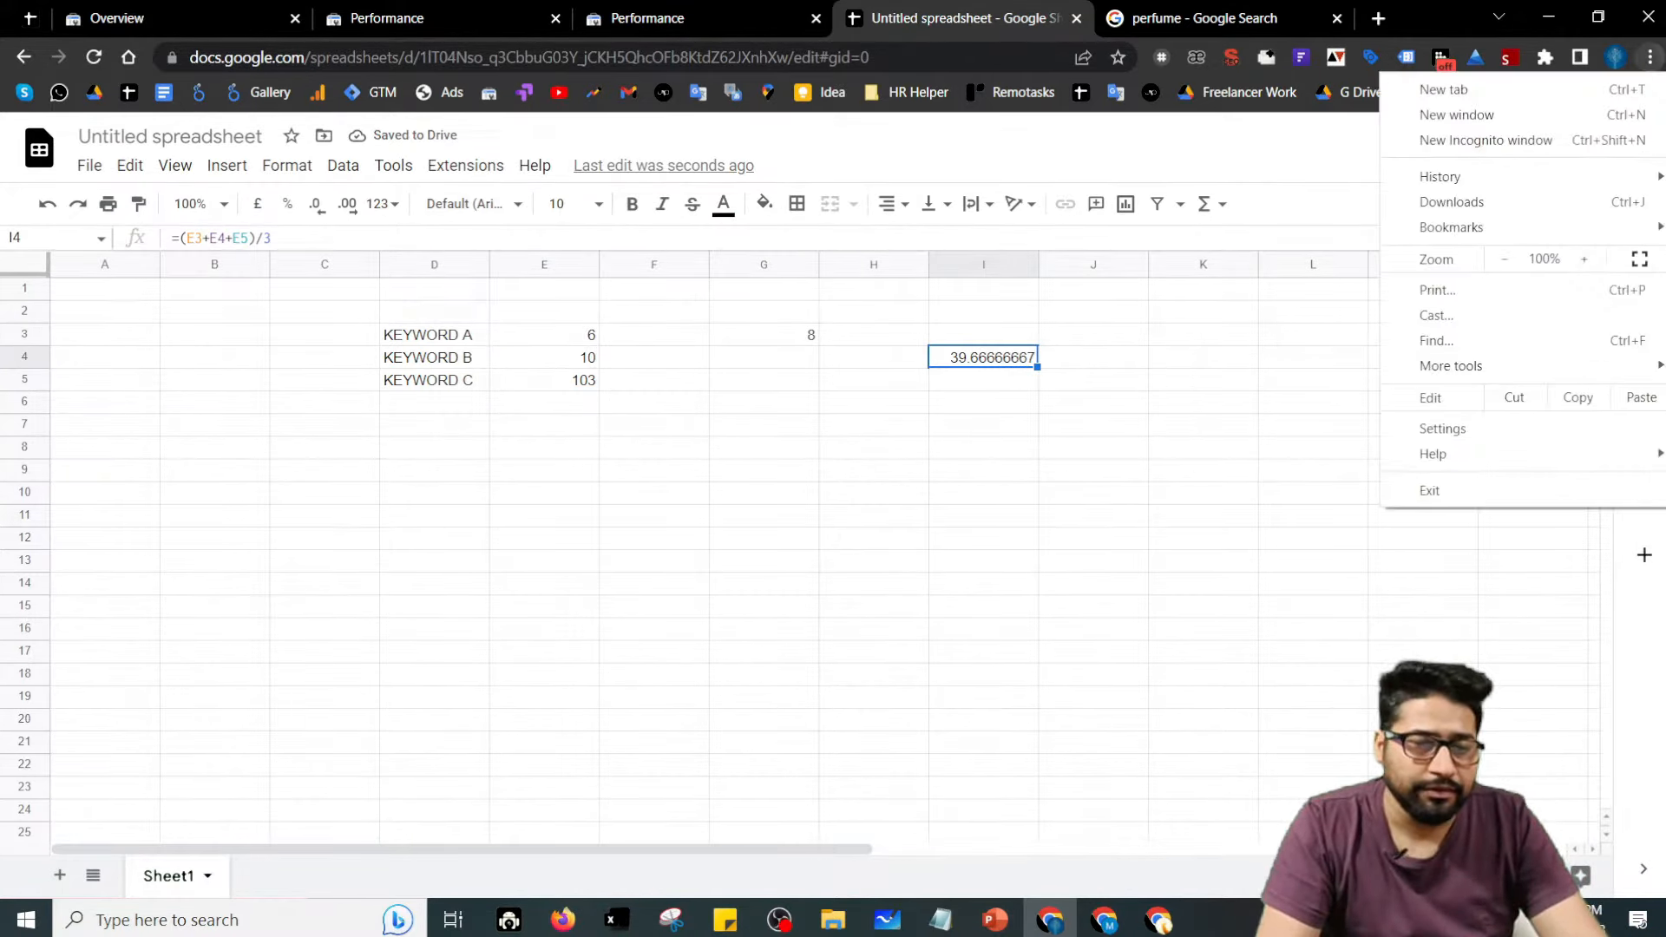
{"action": "left_click", "coordinate": [1583, 260]}
{"action": "left_click", "coordinate": [1583, 260]}
{"action": "left_click", "coordinate": [1583, 260]}
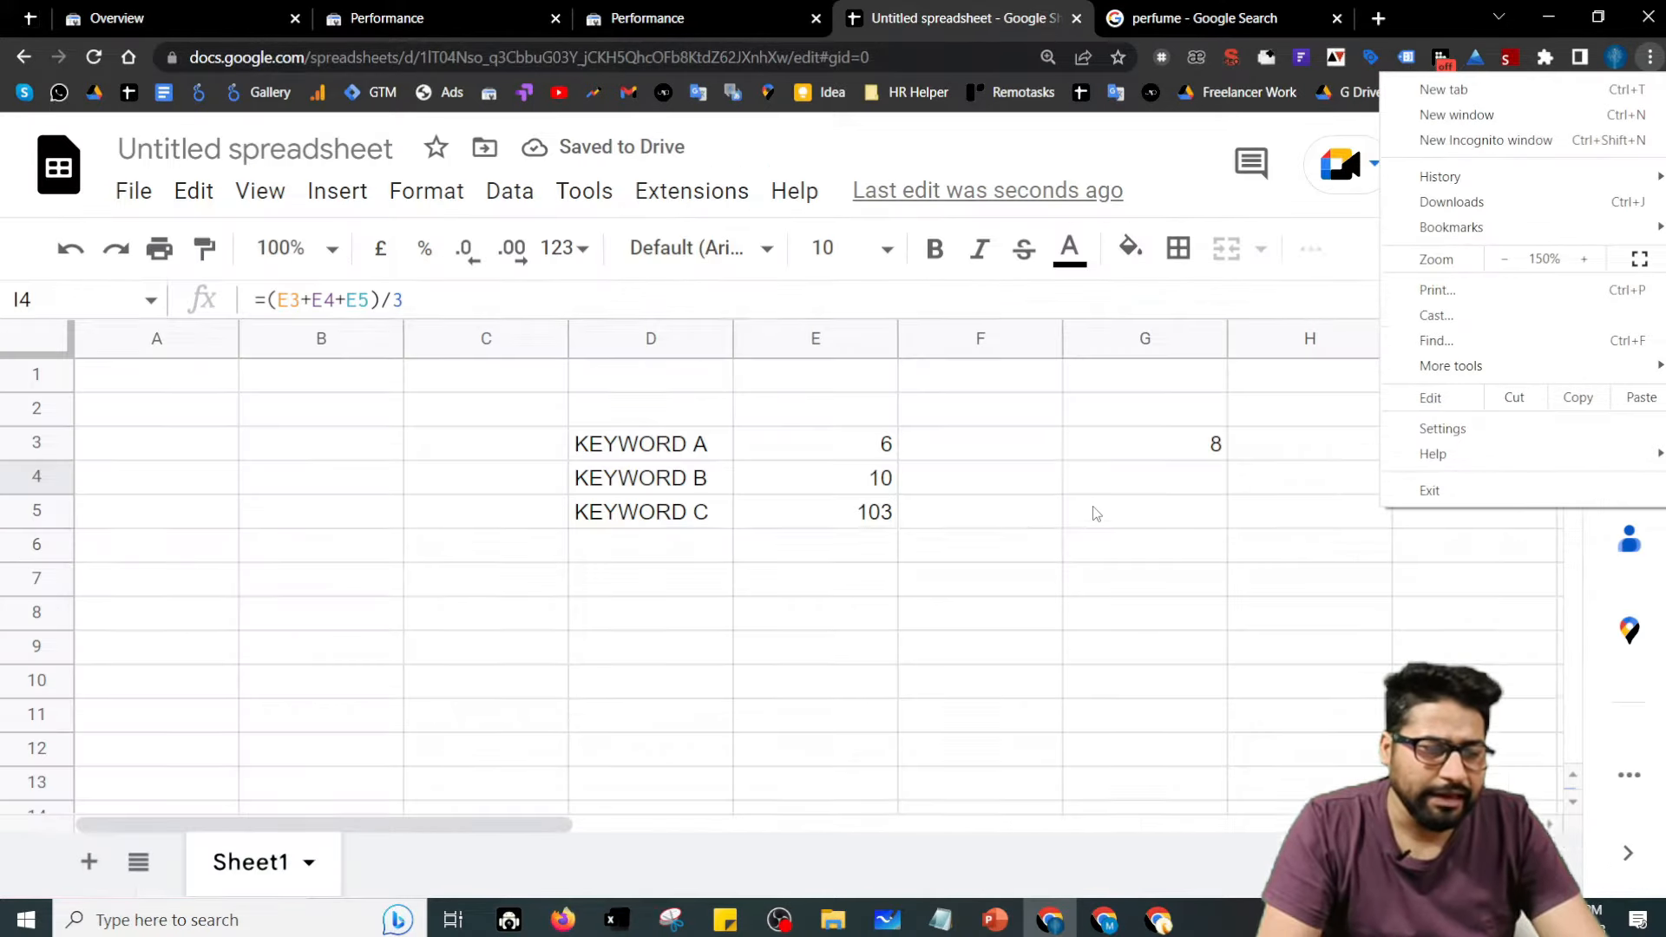
{"action": "left_click", "coordinate": [1081, 533]}
{"action": "left_click_drag", "start_coordinate": [550, 827], "coordinate": [701, 824]}
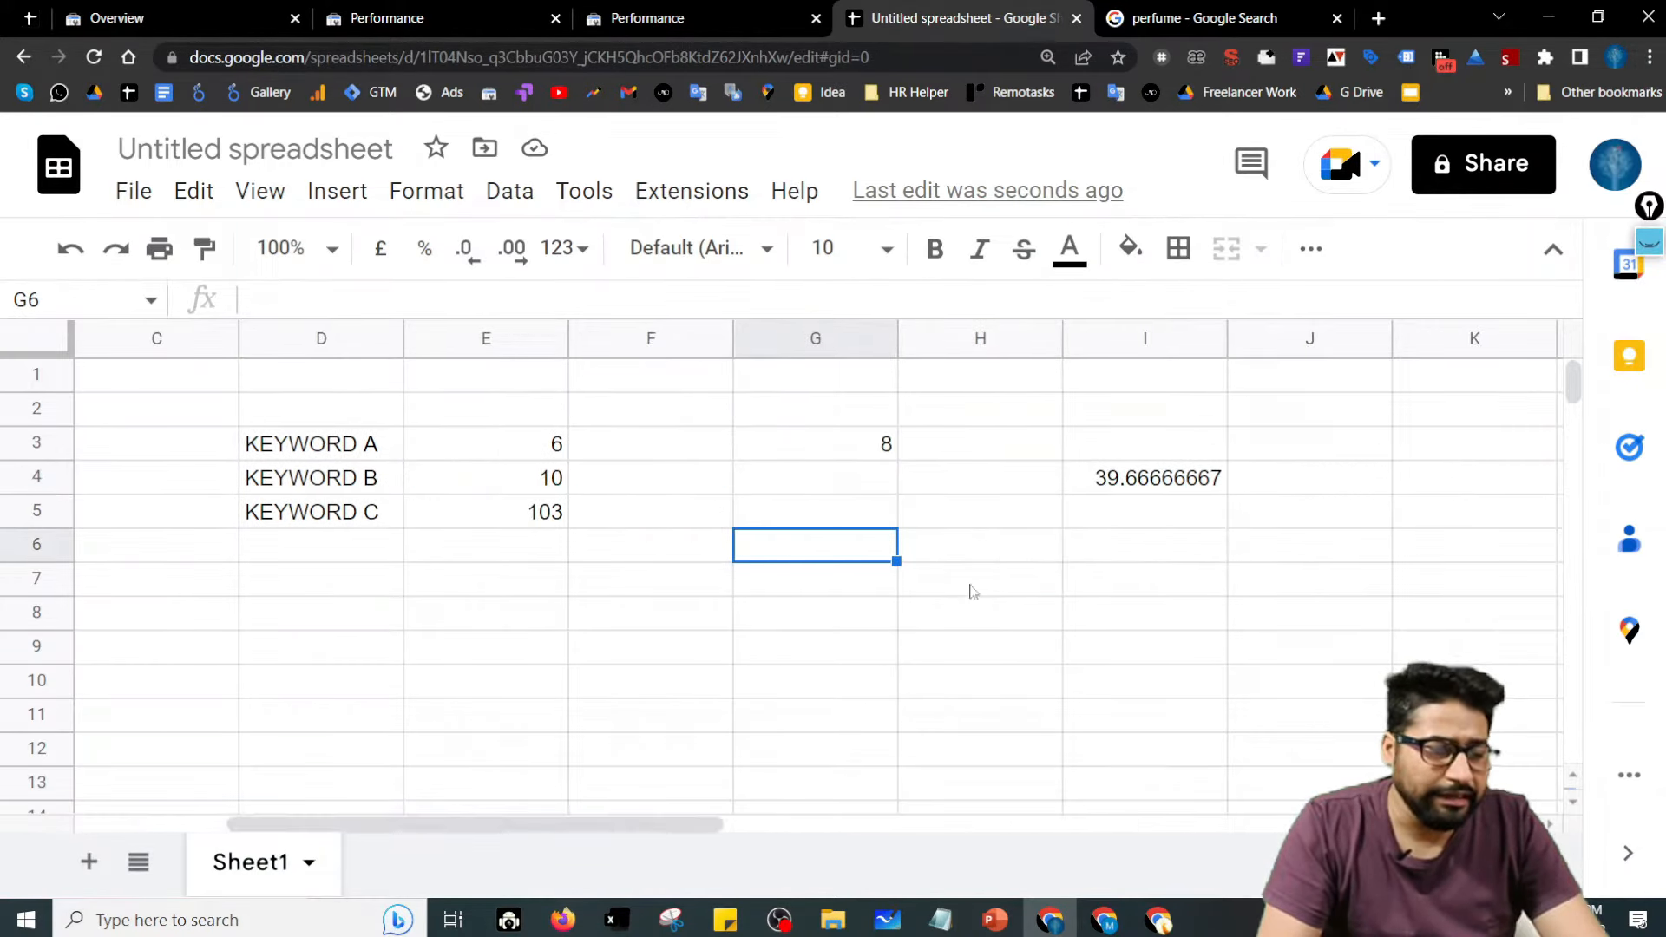
- Compare the three-keyword average in I4 with the individual positions in E3 to E5
{"action": "left_click", "coordinate": [1159, 470]}
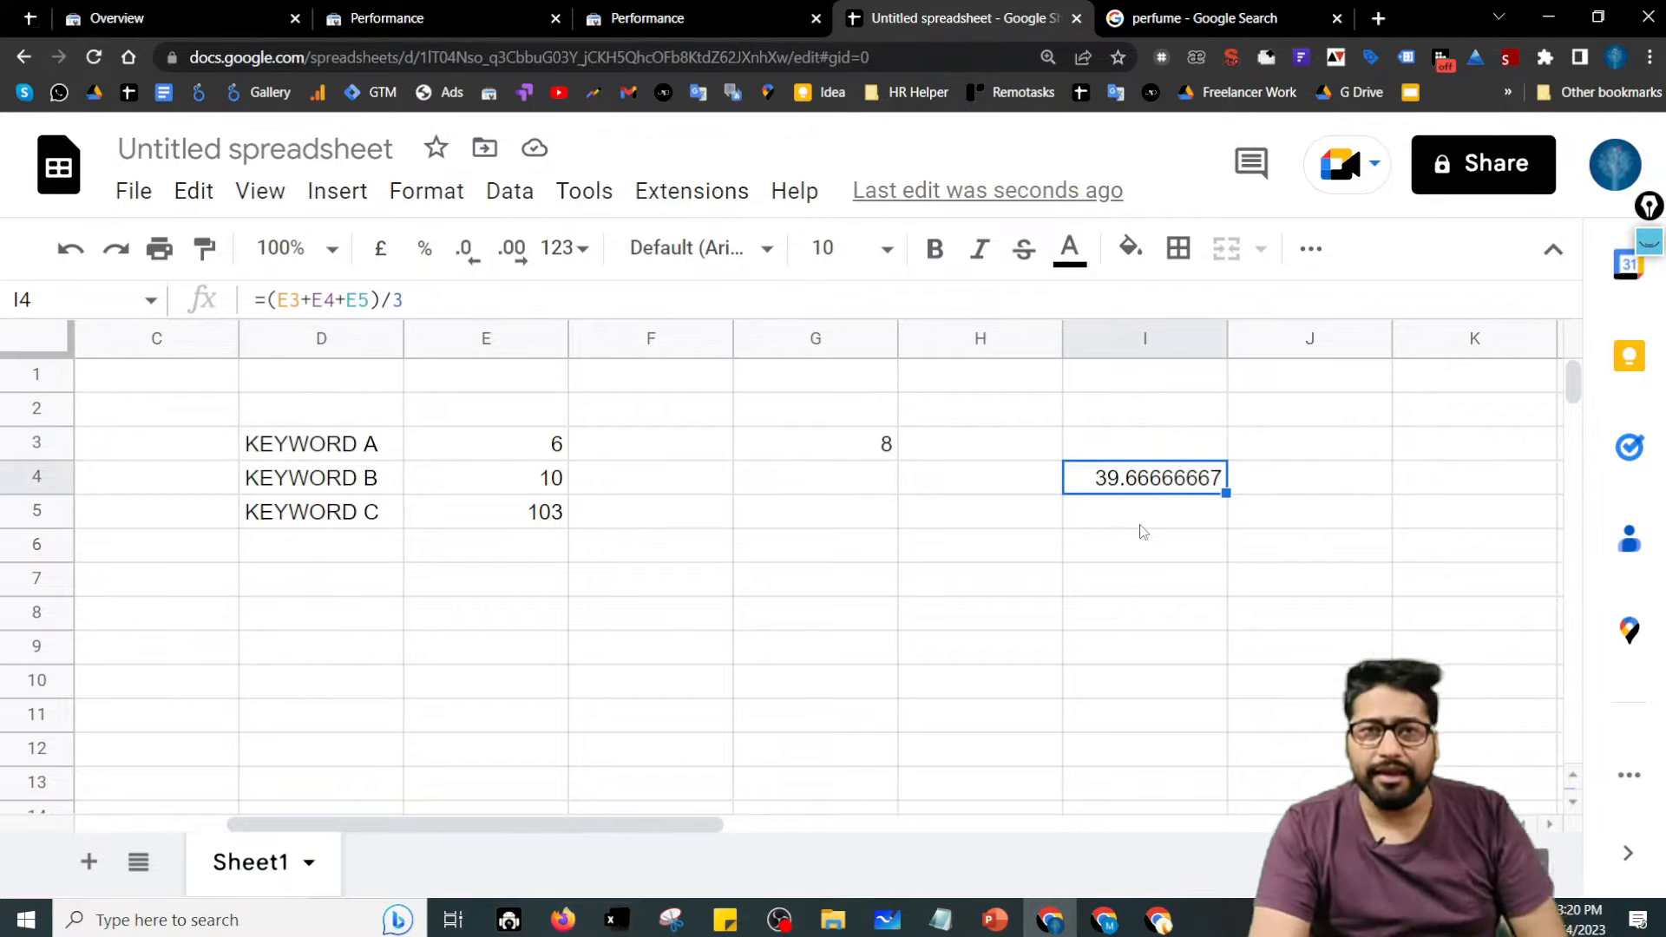
{"action": "left_click", "coordinate": [516, 450]}
{"action": "left_click", "coordinate": [510, 489]}
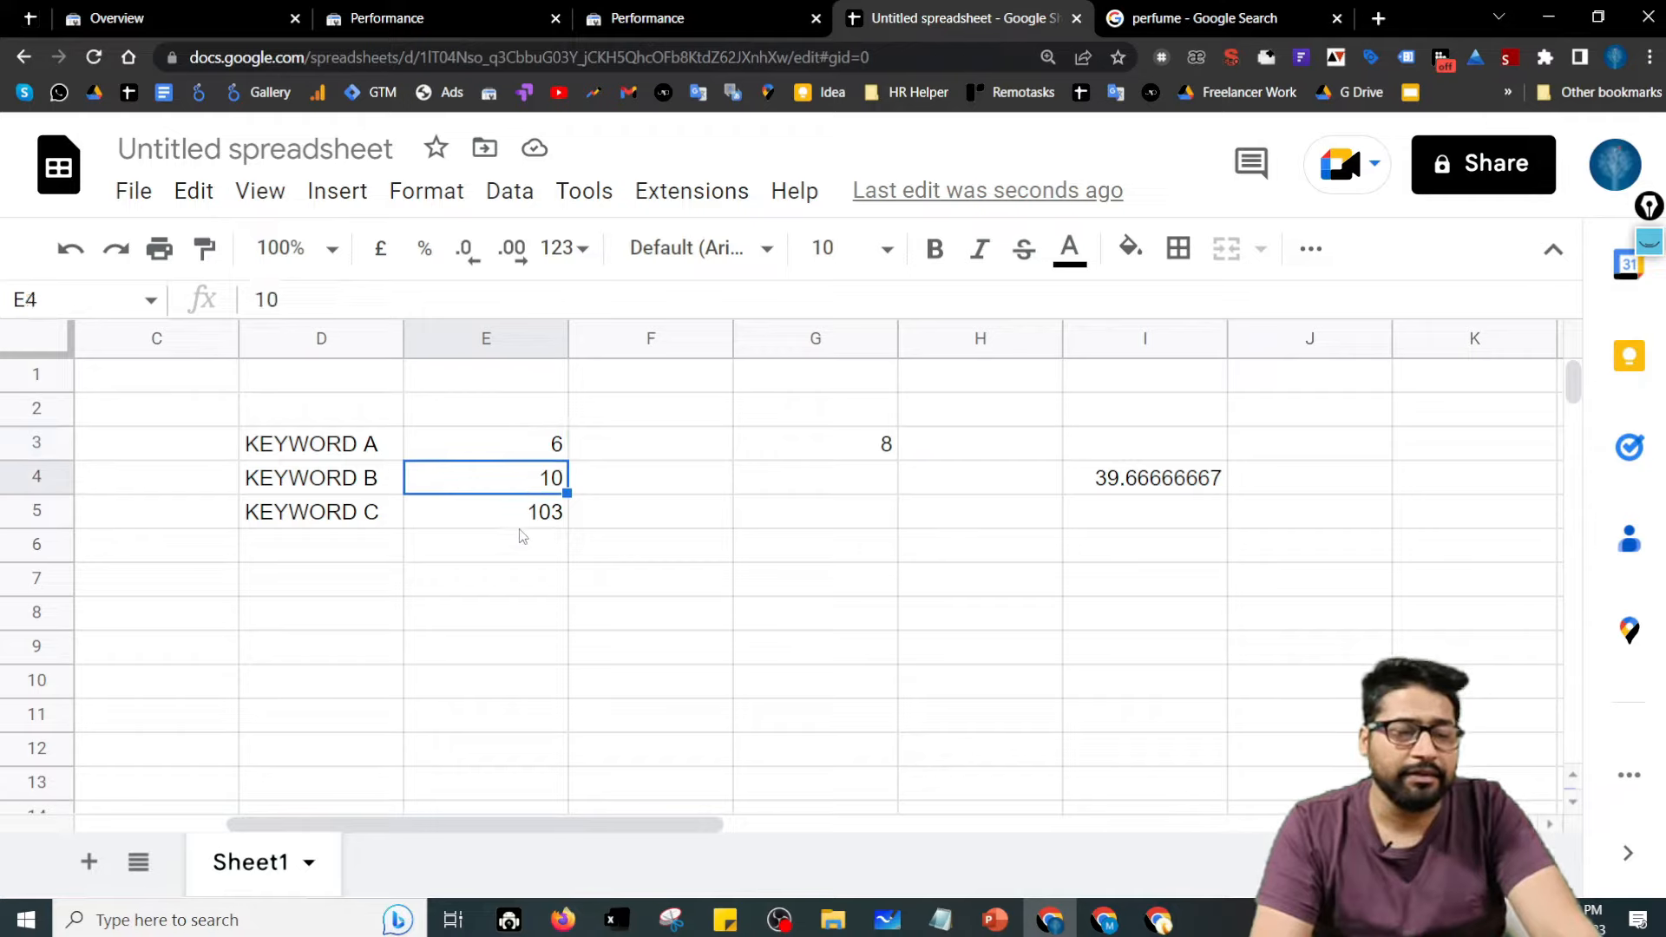
{"action": "left_click", "coordinate": [523, 523]}
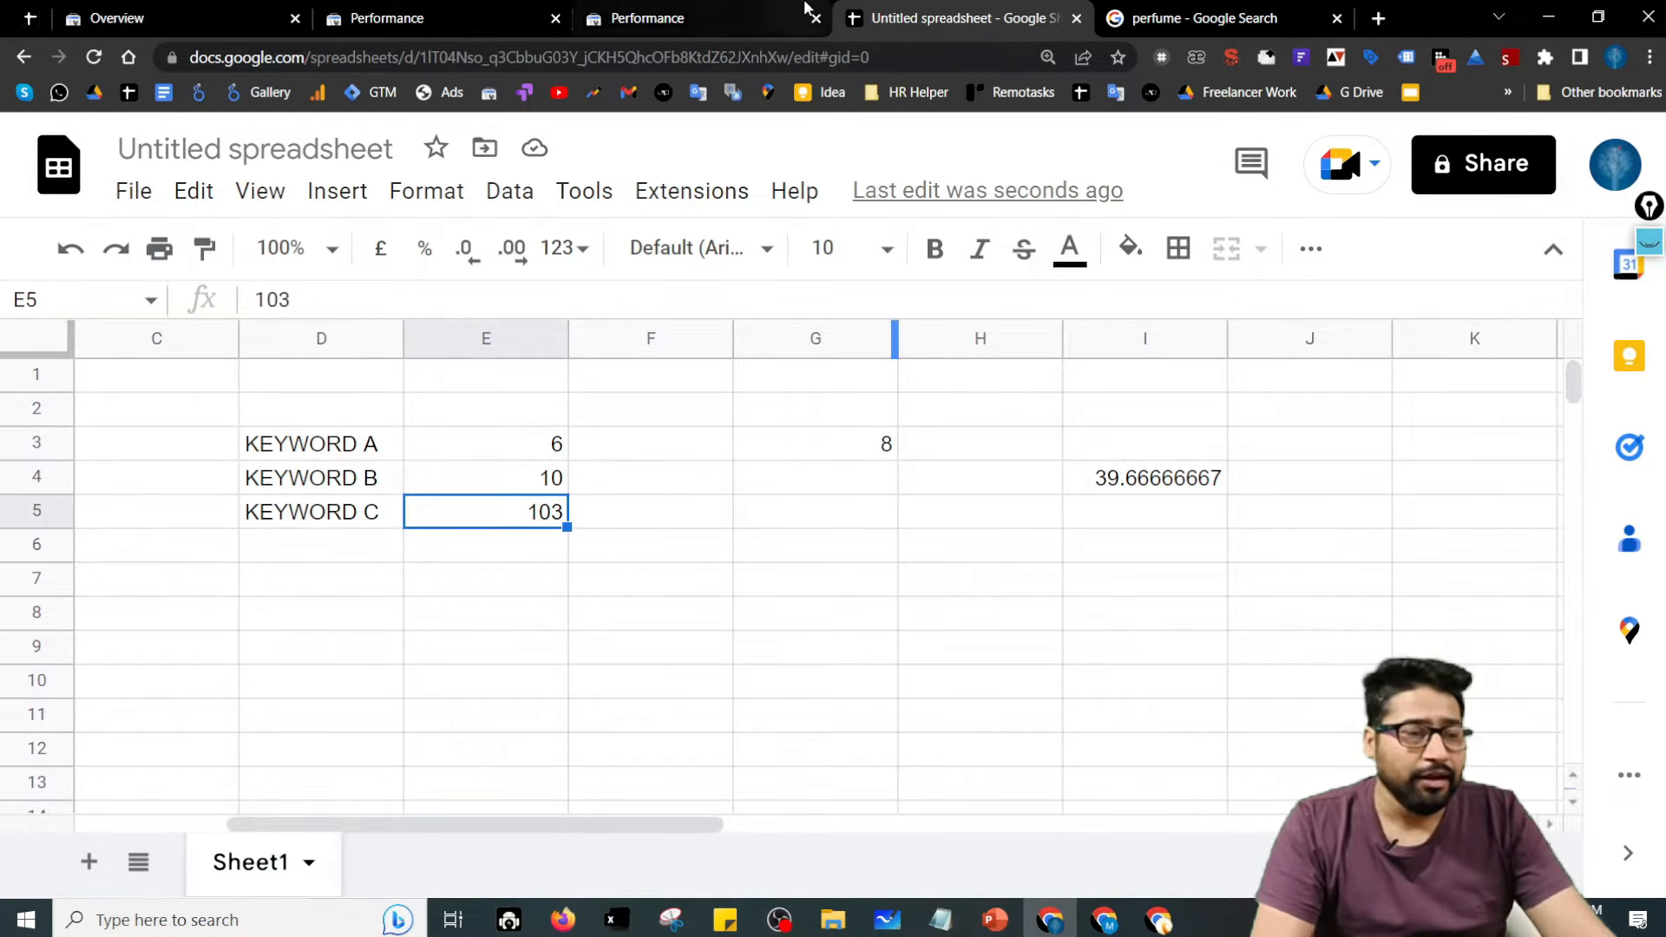
- Return to the Search Console Performance report, examine the average position and top queries, and show the breakdown by pages
{"action": "left_click", "coordinate": [677, 18]}
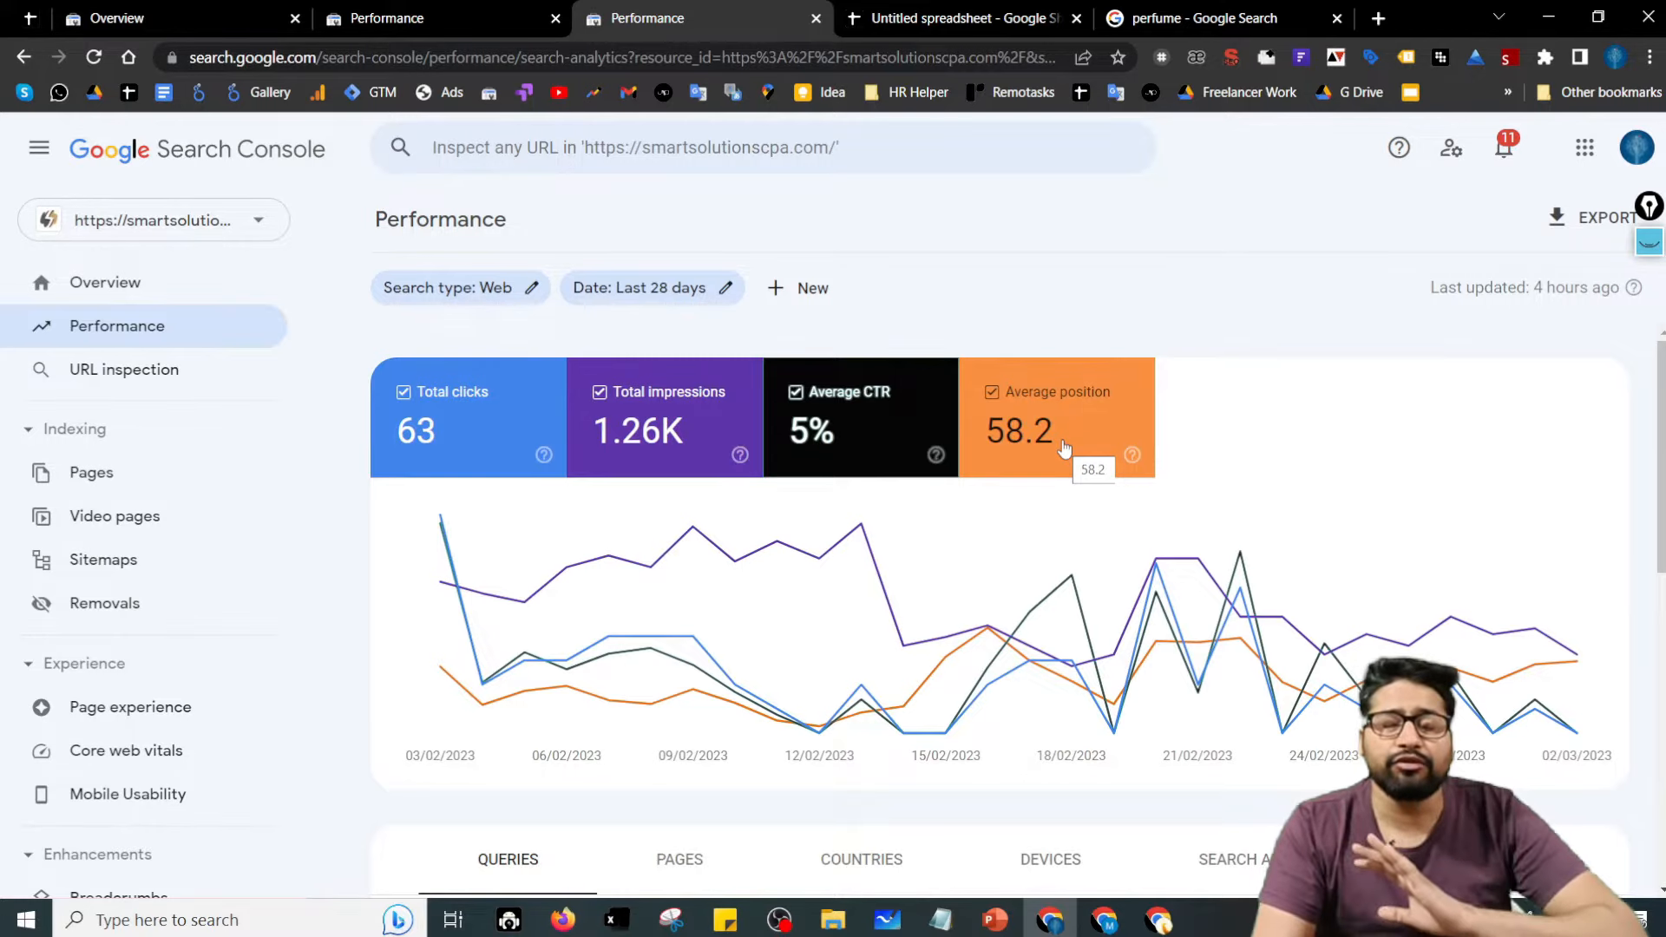
{"action": "scroll", "coordinate": [1064, 449], "scroll_direction": "down", "scroll_amount": 2}
{"action": "scroll", "coordinate": [1064, 449], "scroll_direction": "up", "scroll_amount": 2}
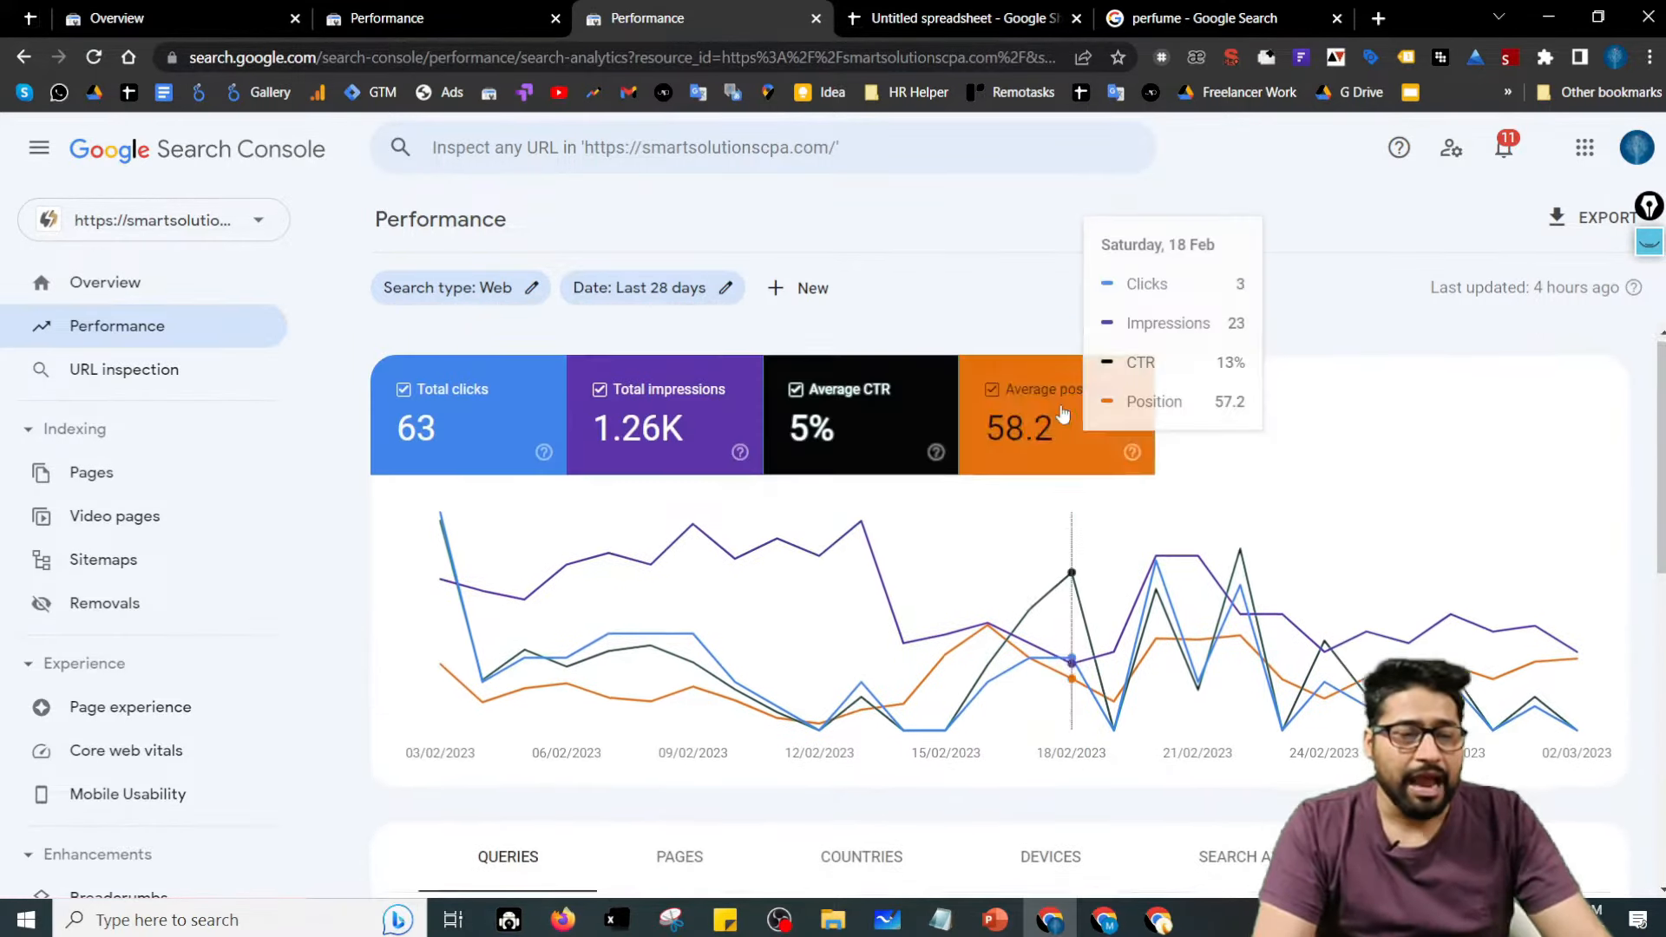
{"action": "scroll", "coordinate": [1048, 438], "scroll_direction": "down", "scroll_amount": 5}
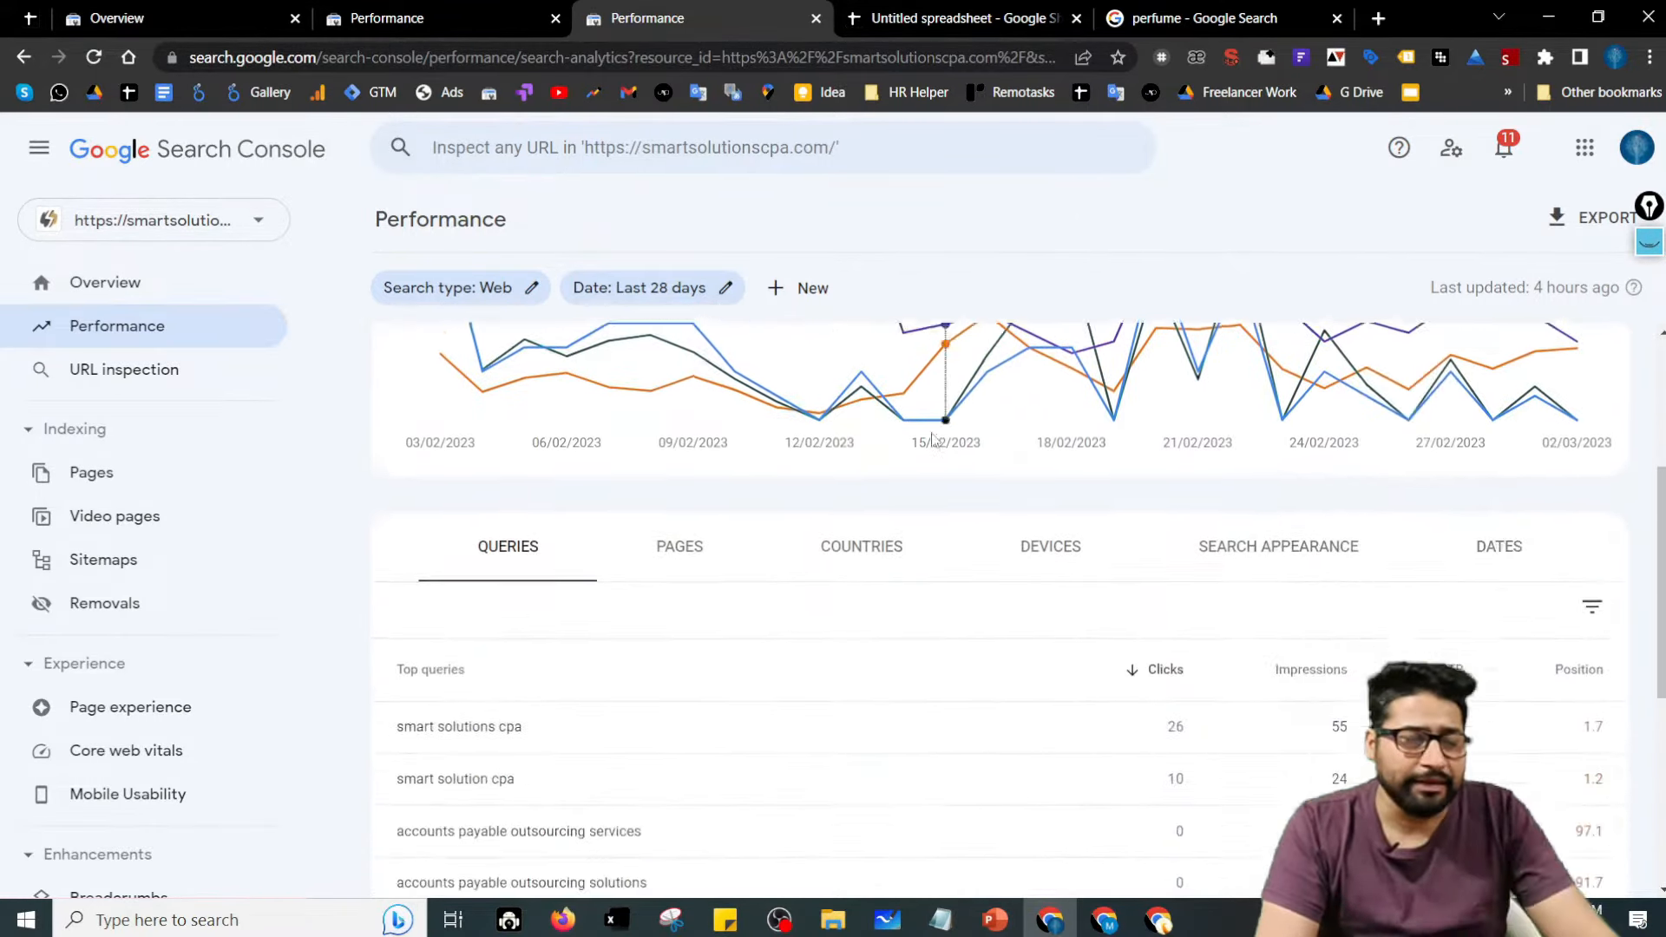
{"action": "scroll", "coordinate": [524, 416], "scroll_direction": "up", "scroll_amount": 1}
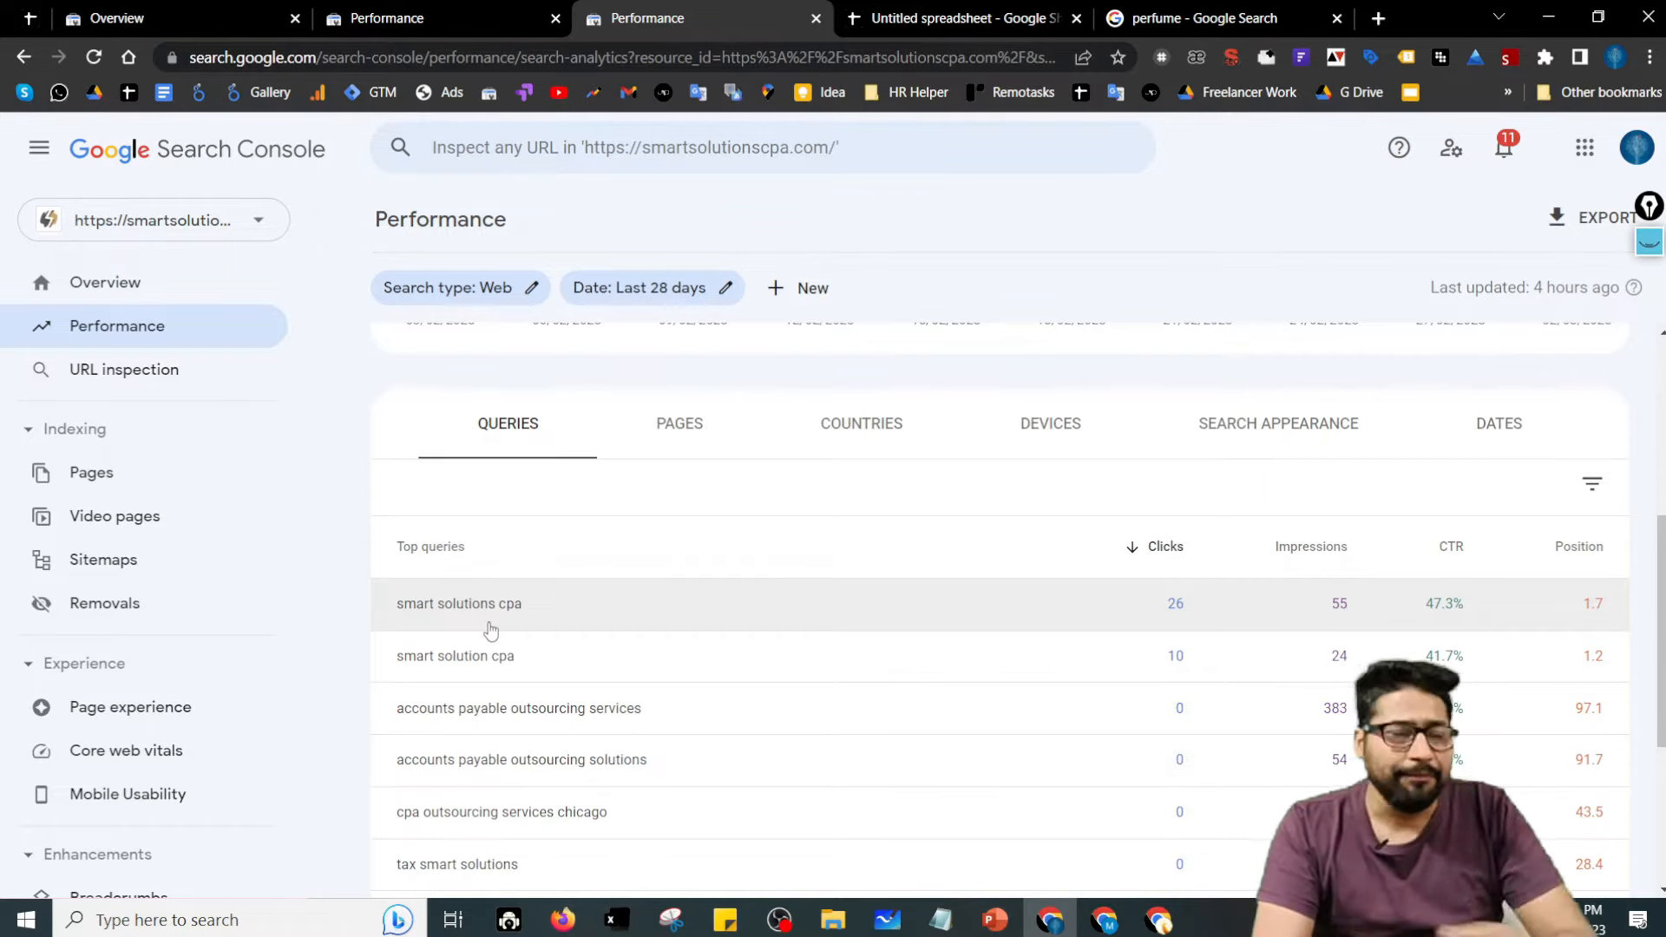
{"action": "left_click", "coordinate": [698, 421]}
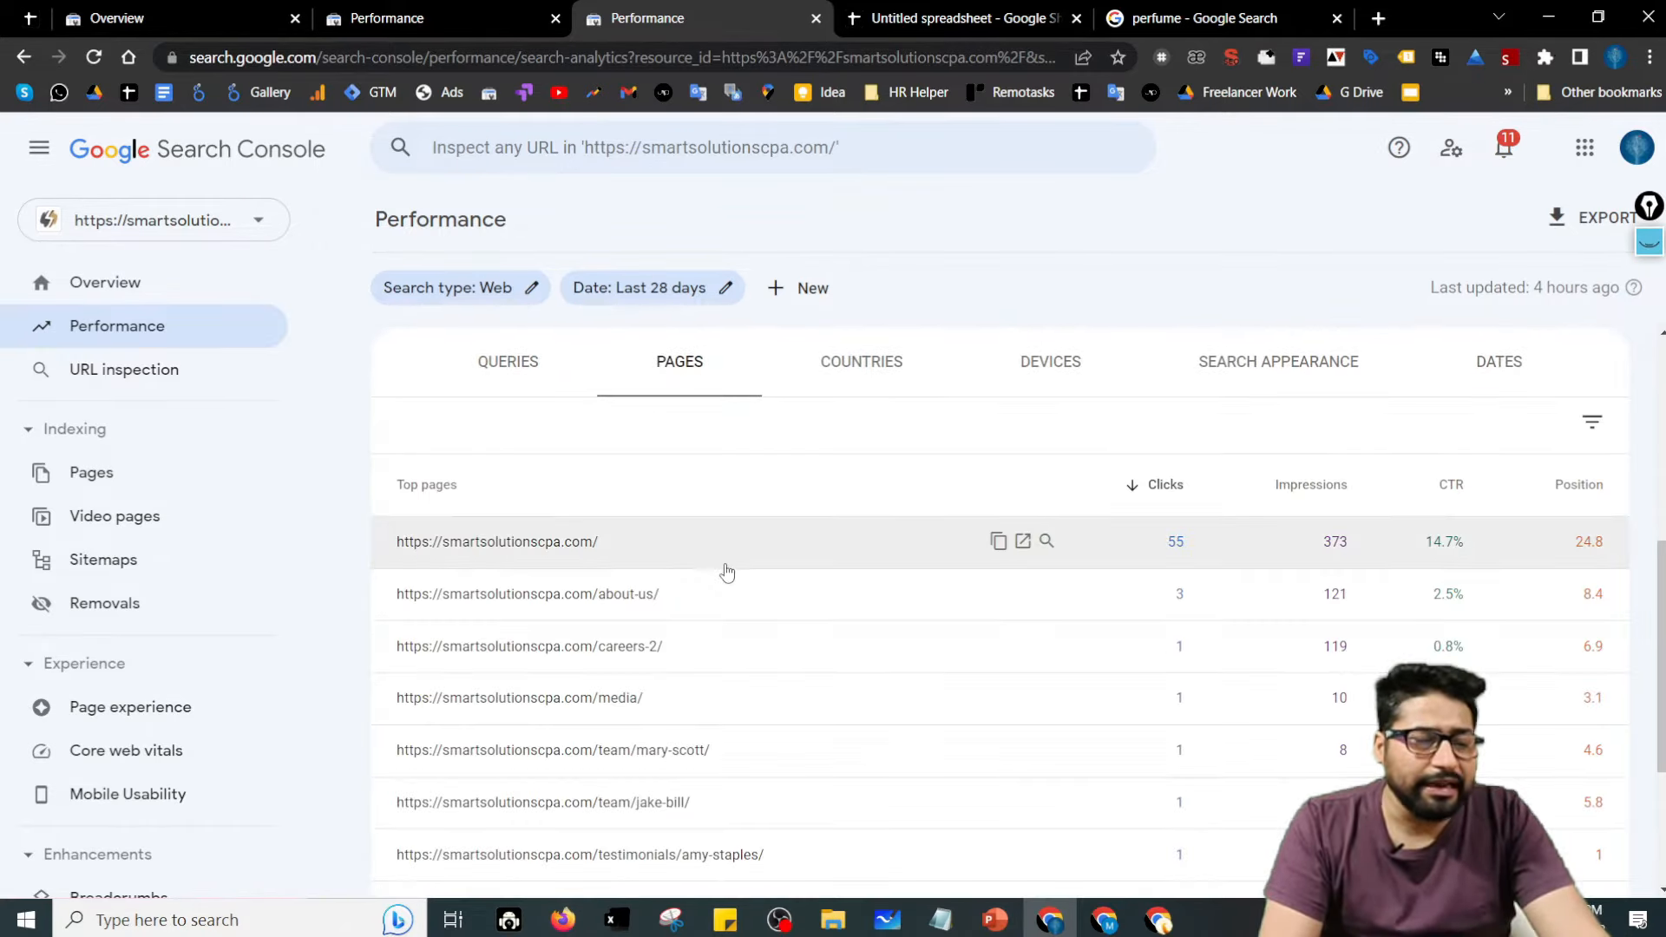
- Examine the clicks and positions of the top pages, and show the performance breakdown by countries
{"action": "scroll", "coordinate": [1214, 563], "scroll_direction": "up", "scroll_amount": 1}
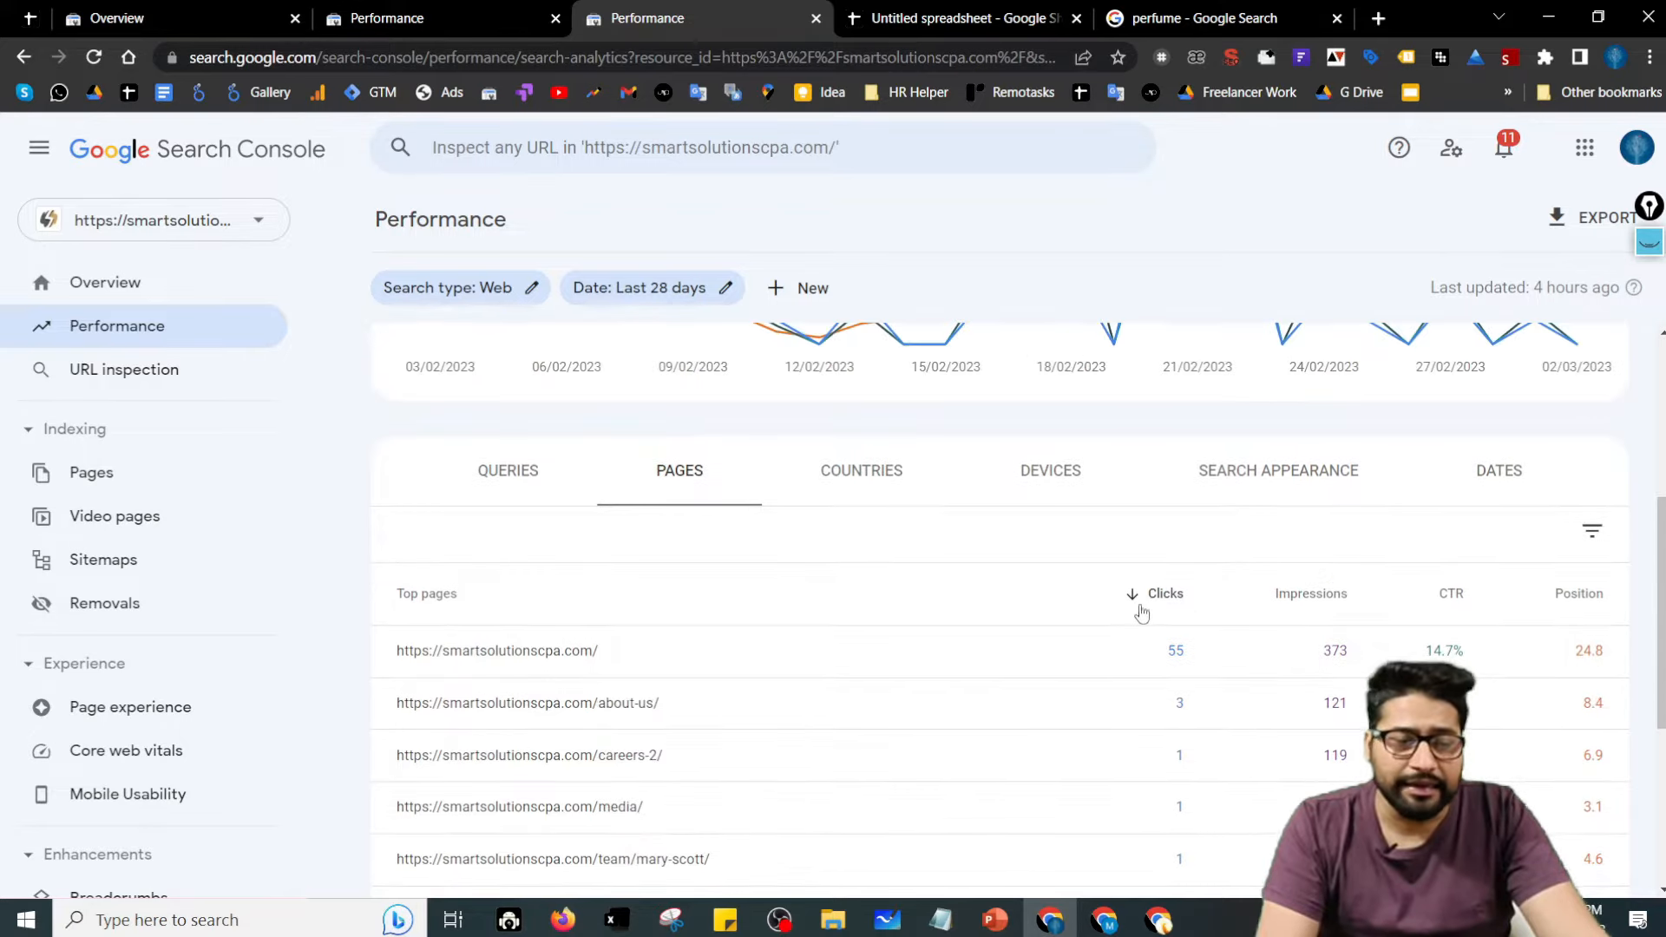
{"action": "scroll", "coordinate": [1141, 612], "scroll_direction": "down", "scroll_amount": 1}
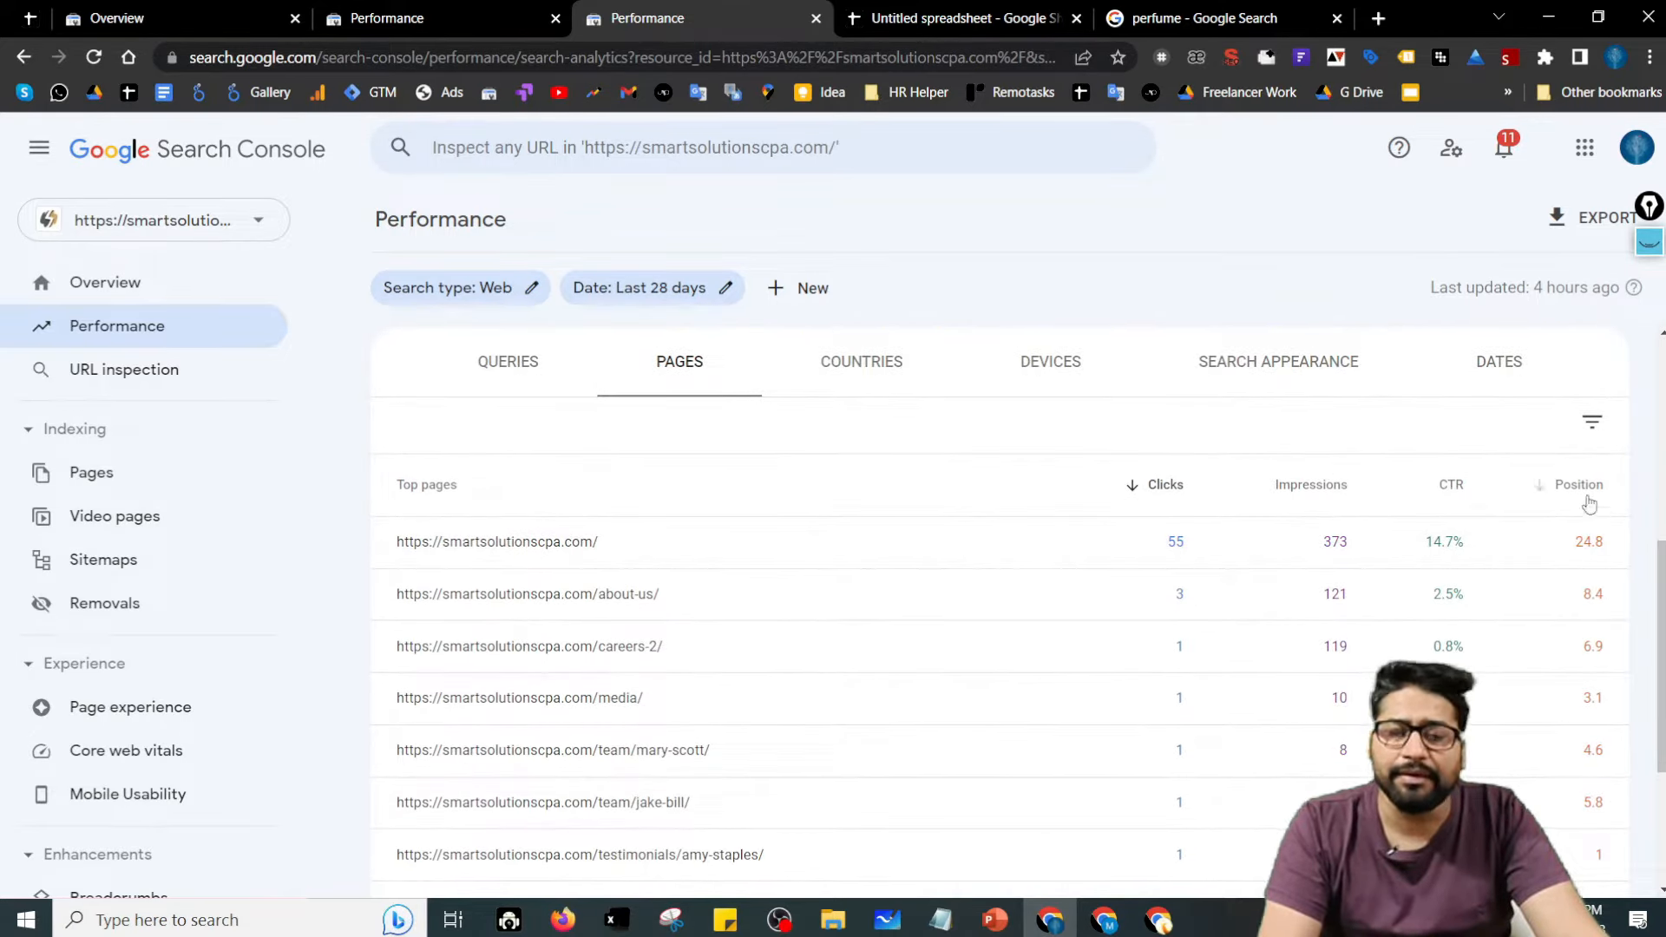
{"action": "left_click", "coordinate": [872, 375]}
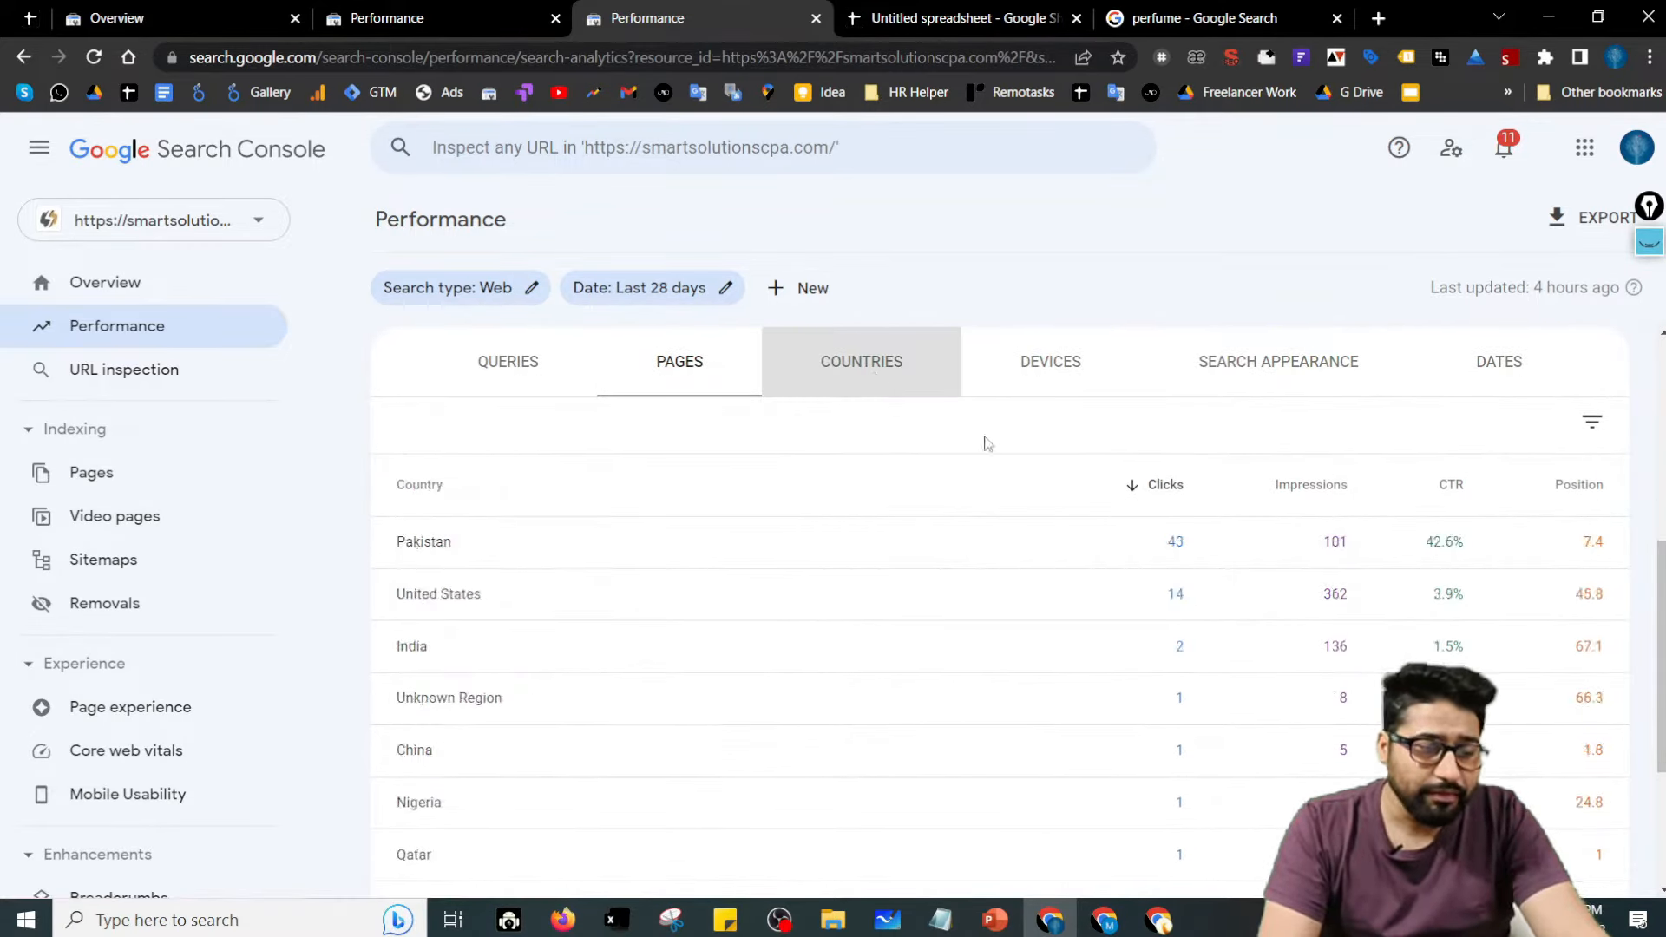
{"action": "scroll", "coordinate": [867, 456], "scroll_direction": "down", "scroll_amount": 1}
{"action": "scroll", "coordinate": [703, 542], "scroll_direction": "up", "scroll_amount": 1}
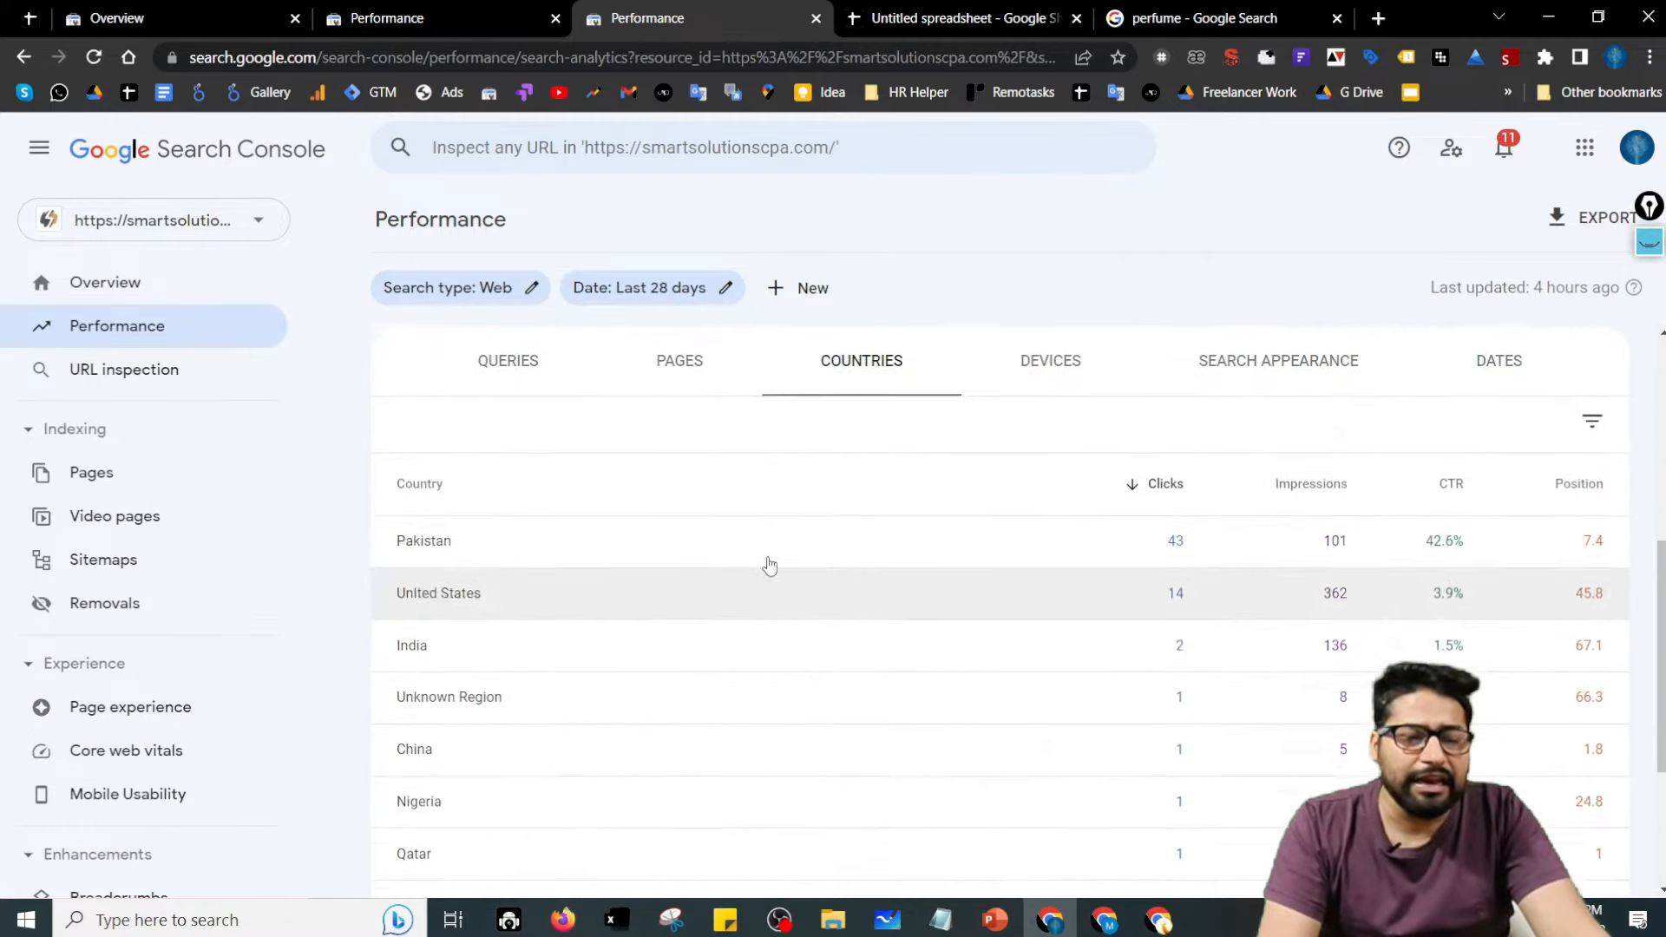
- Show the breakdown by devices, filter the report to Desktop to examine its metrics, and remove the device filter
{"action": "left_click", "coordinate": [1067, 366]}
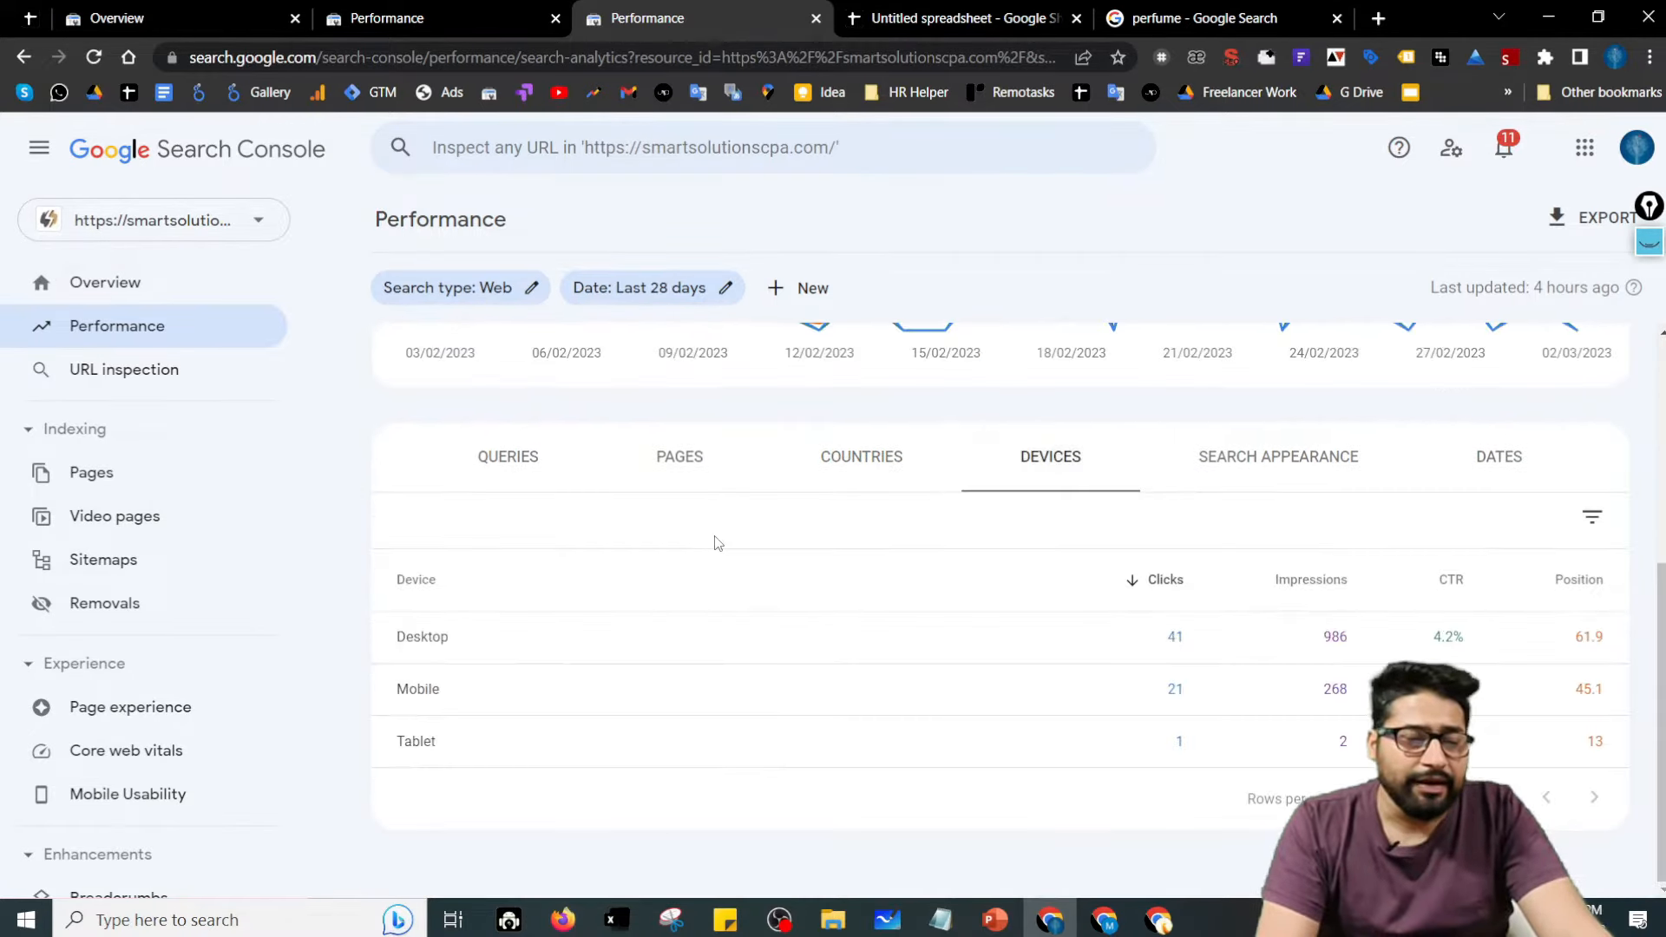
{"action": "left_click", "coordinate": [1054, 646]}
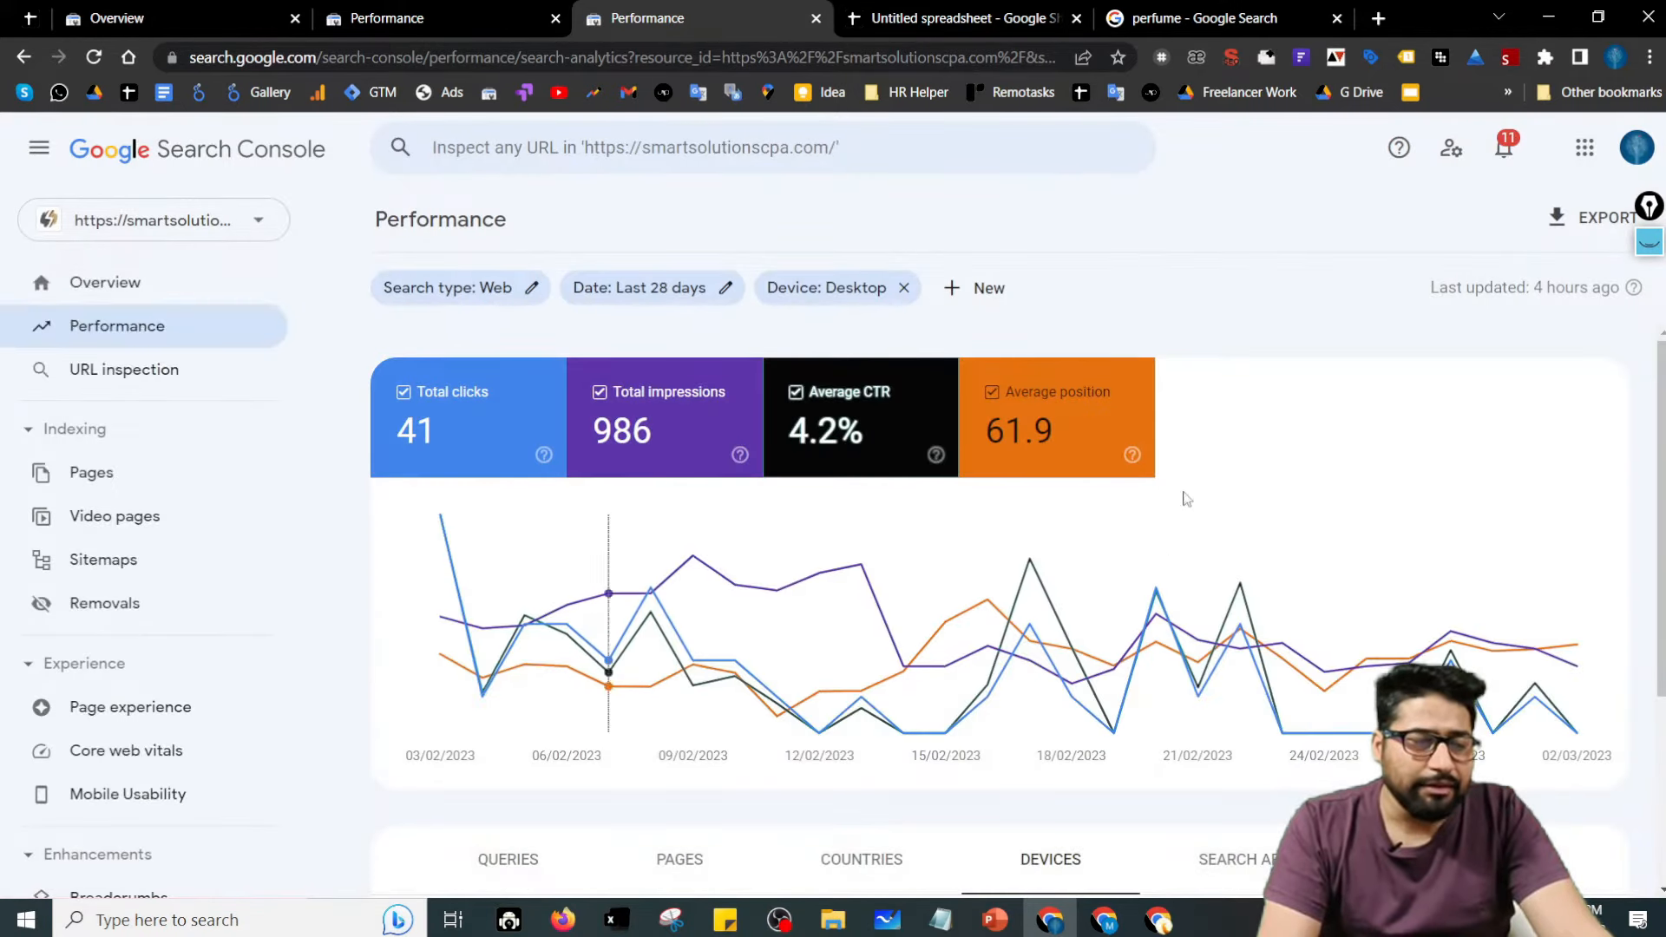
{"action": "scroll", "coordinate": [1184, 503], "scroll_direction": "down", "scroll_amount": 3}
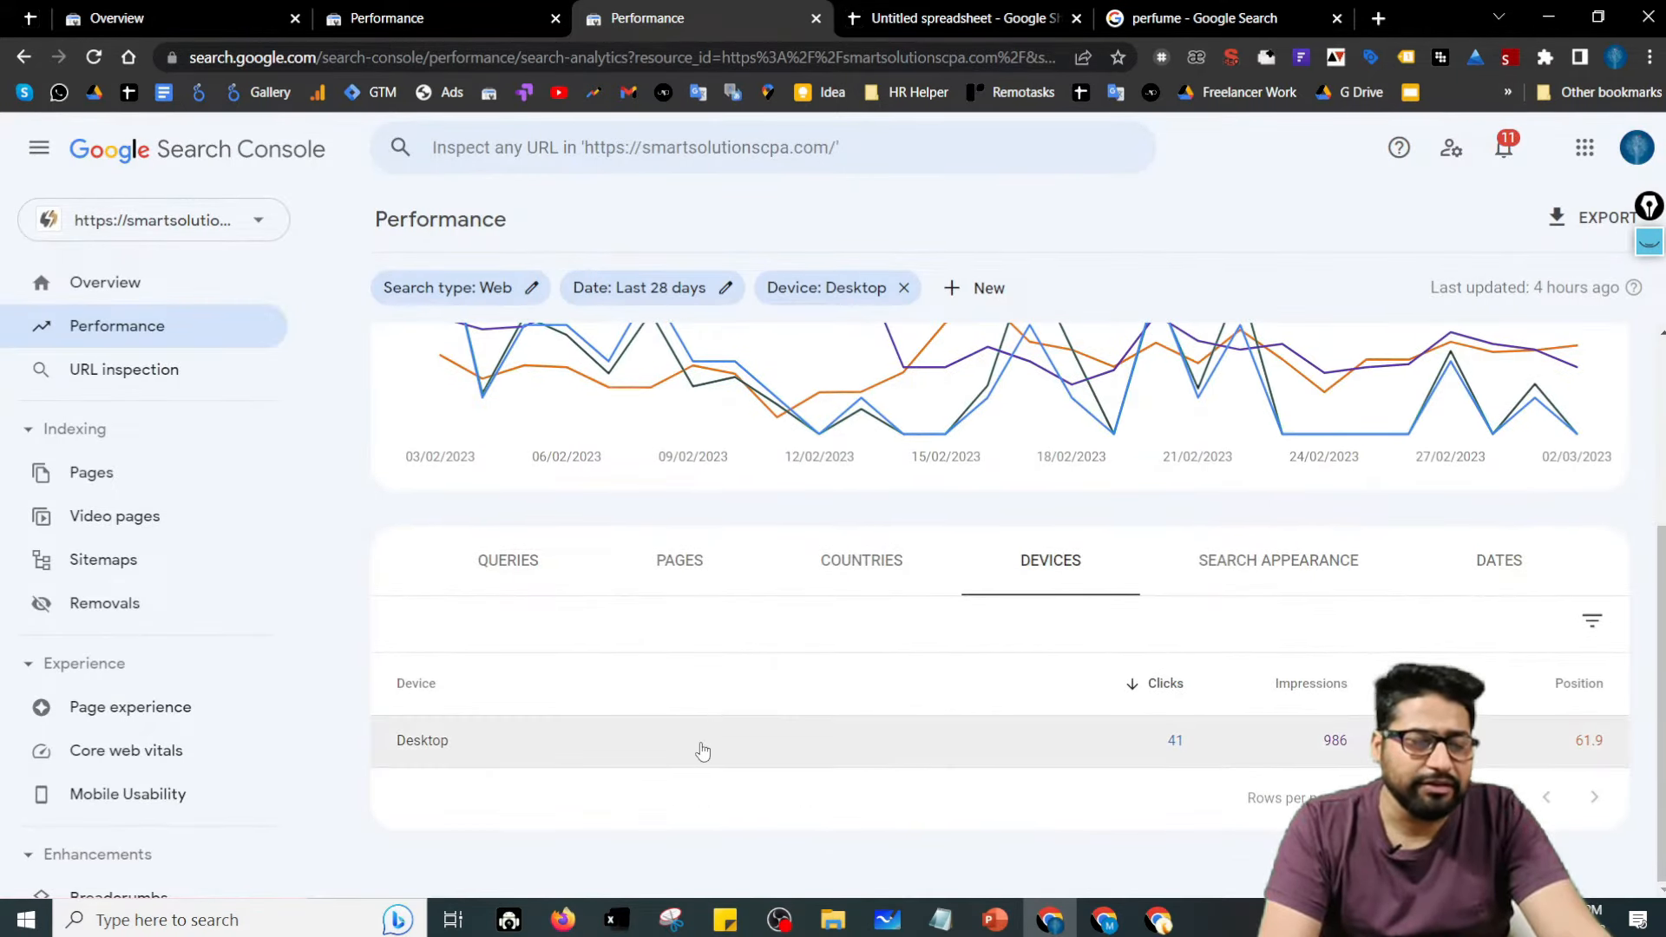
{"action": "scroll", "coordinate": [868, 520], "scroll_direction": "up", "scroll_amount": 3}
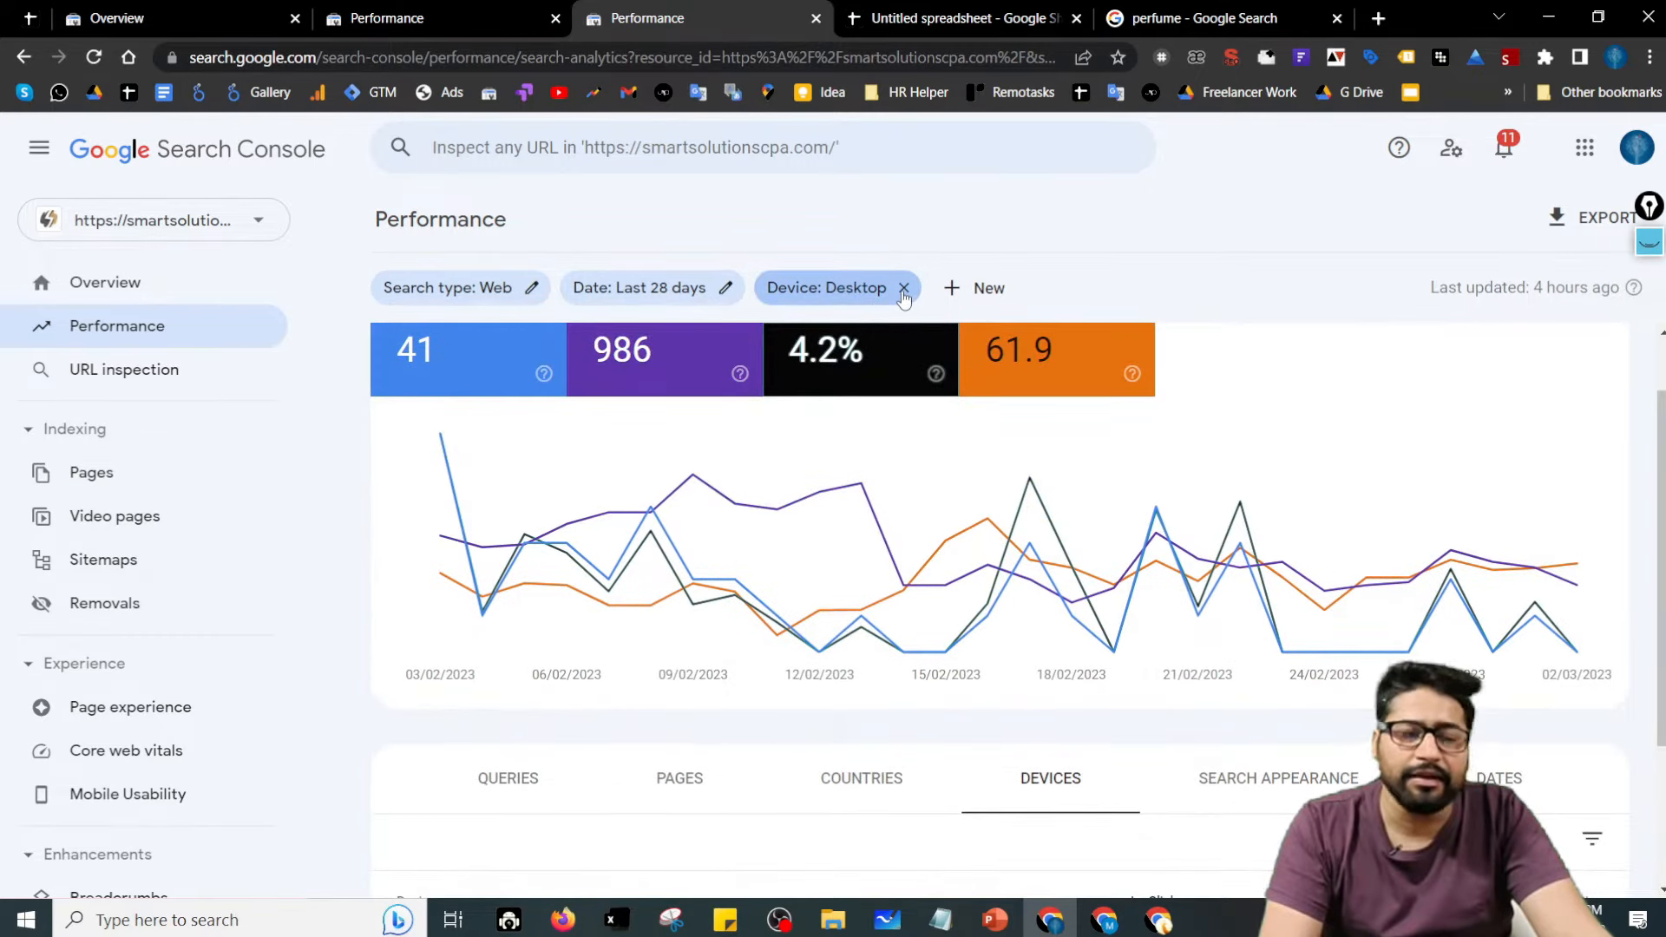
{"action": "left_click", "coordinate": [903, 288]}
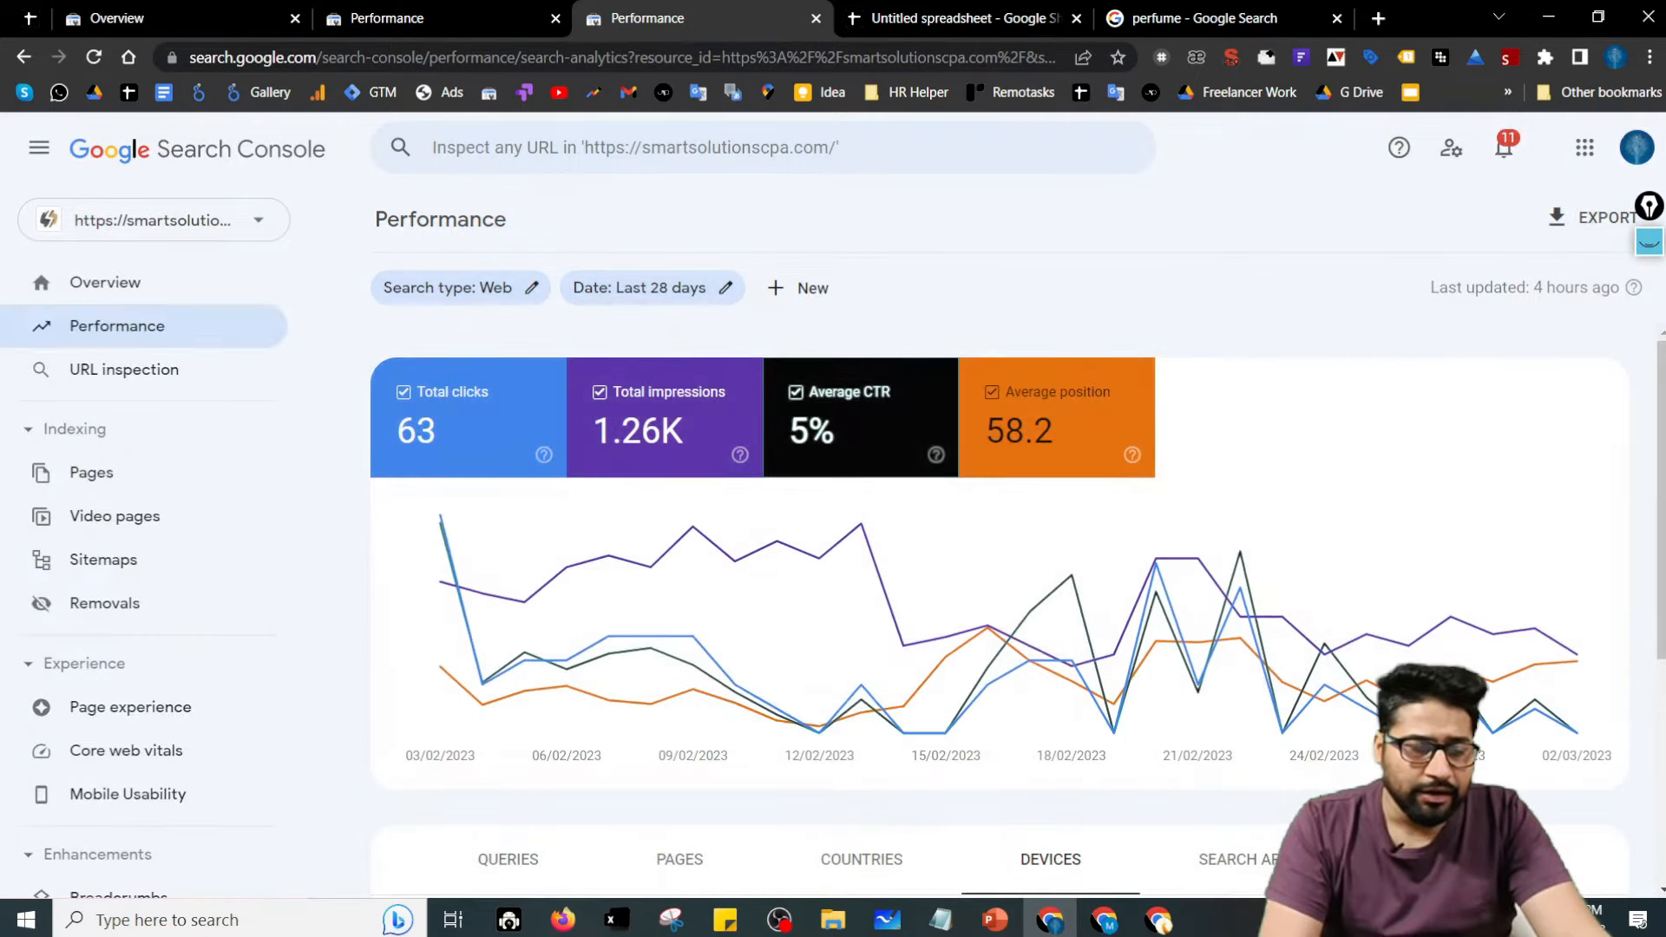
- Show the breakdown by search appearance, and examine the daily figures in the dates breakdown
{"action": "scroll", "coordinate": [1290, 785], "scroll_direction": "down", "scroll_amount": 3}
{"action": "left_click", "coordinate": [1346, 540]}
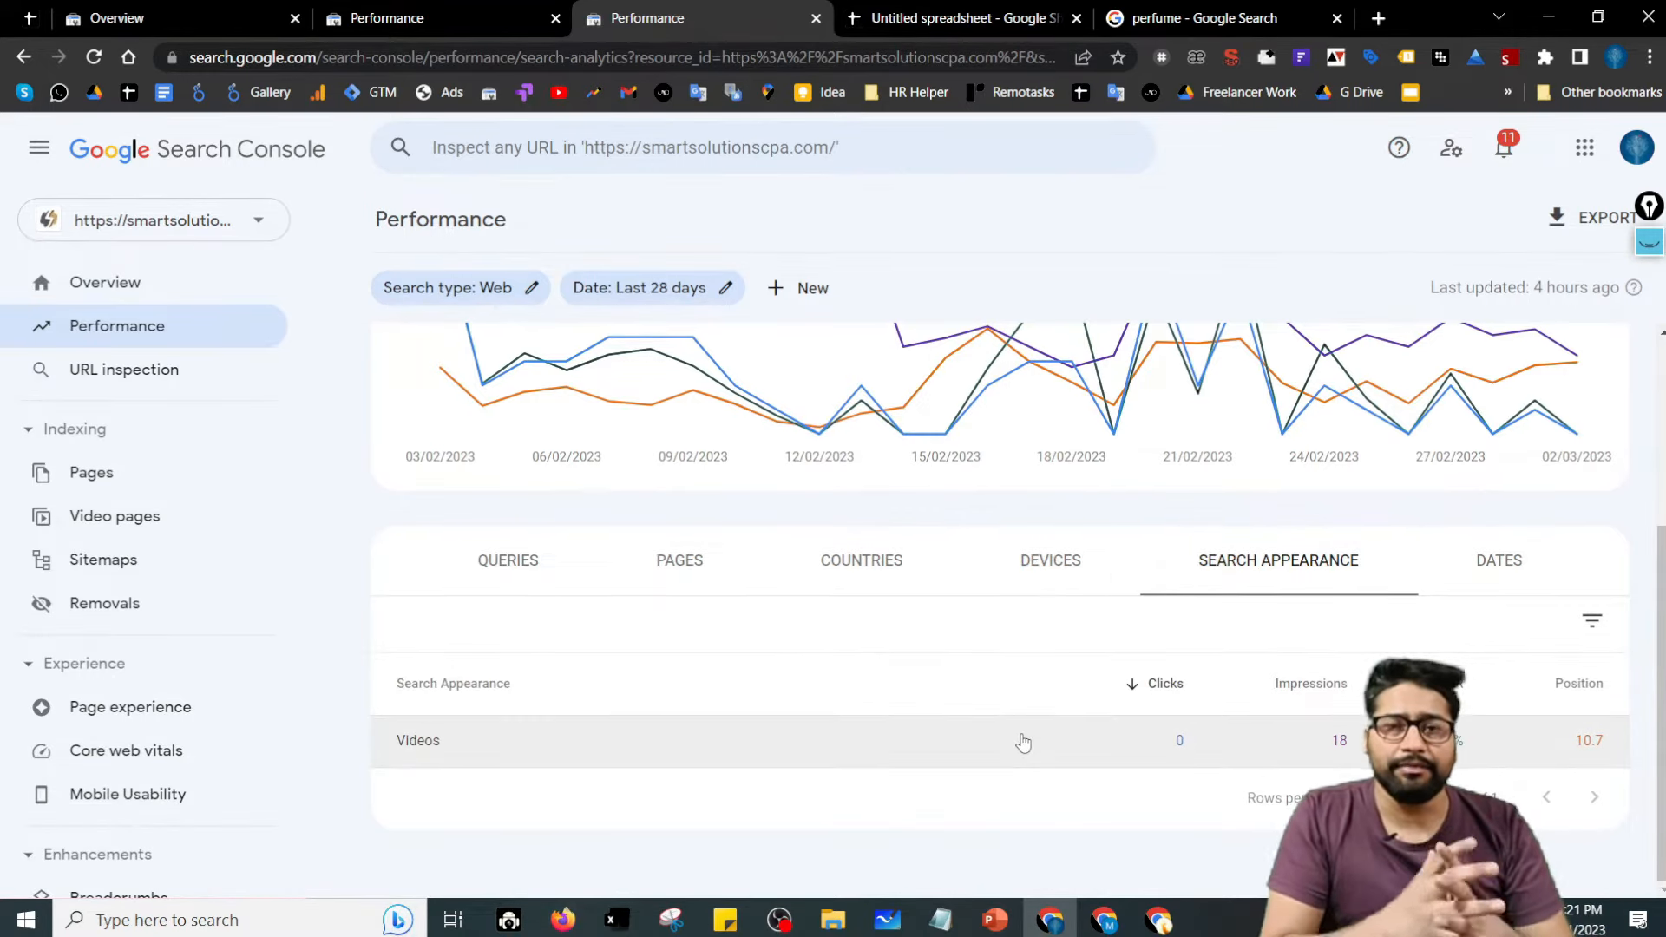
{"action": "left_click", "coordinate": [1498, 560]}
{"action": "scroll", "coordinate": [1188, 633], "scroll_direction": "down", "scroll_amount": 5}
{"action": "scroll", "coordinate": [1183, 634], "scroll_direction": "up", "scroll_amount": 6}
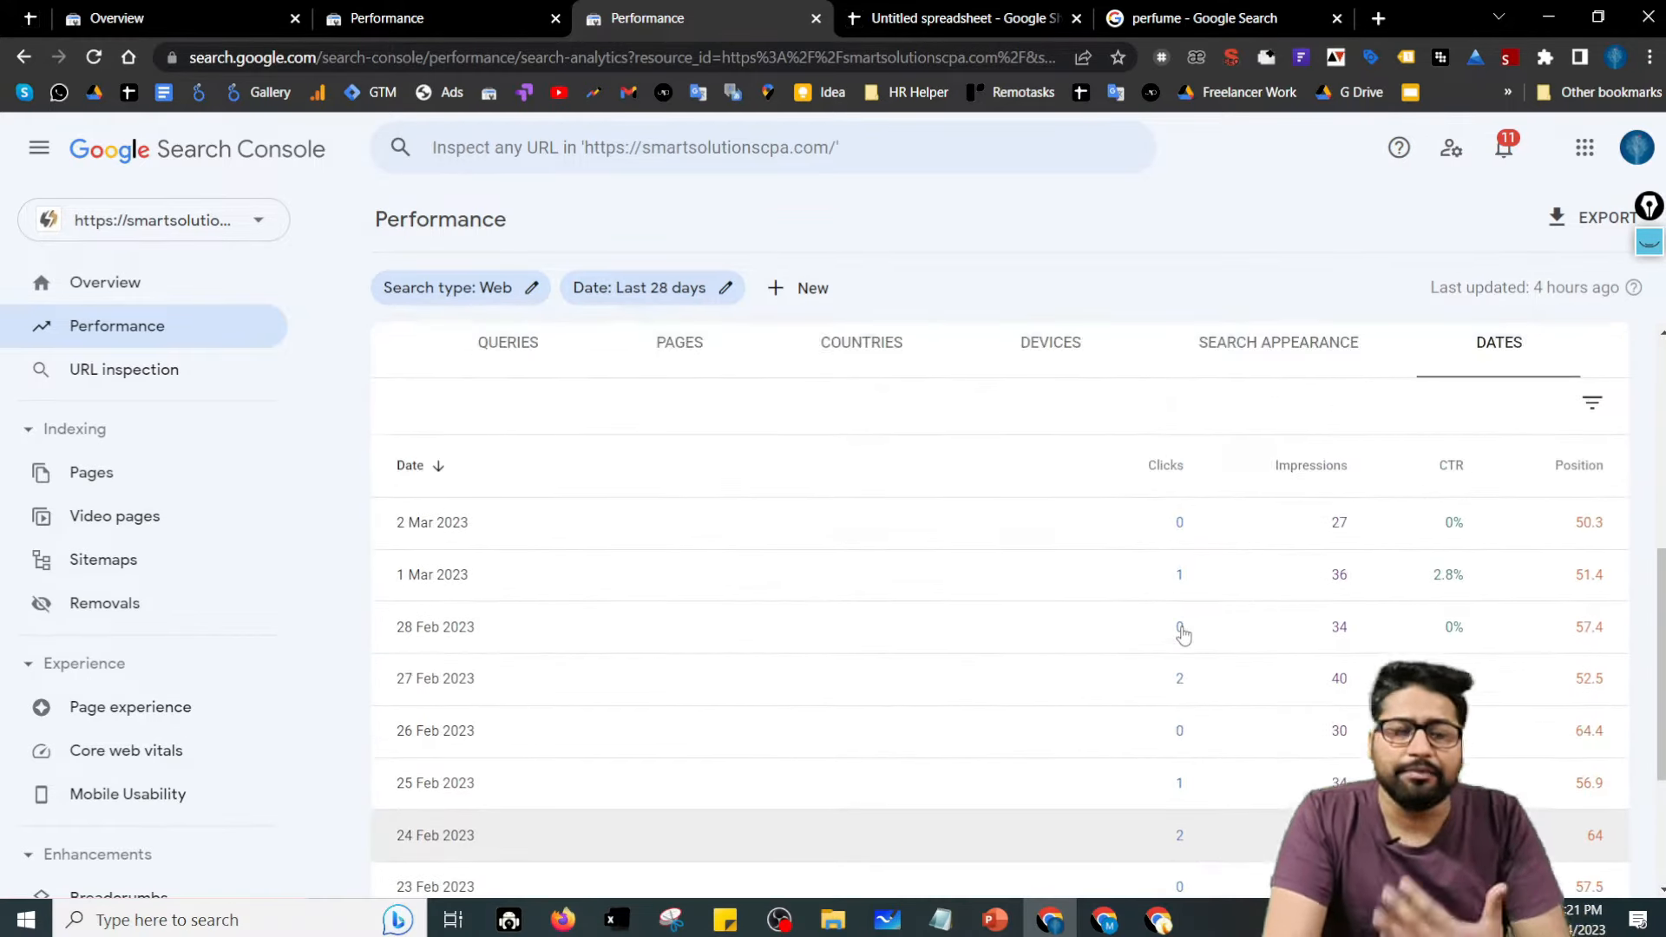
{"action": "scroll", "coordinate": [1206, 650], "scroll_direction": "down", "scroll_amount": 6}
{"action": "scroll", "coordinate": [1223, 663], "scroll_direction": "up", "scroll_amount": 7}
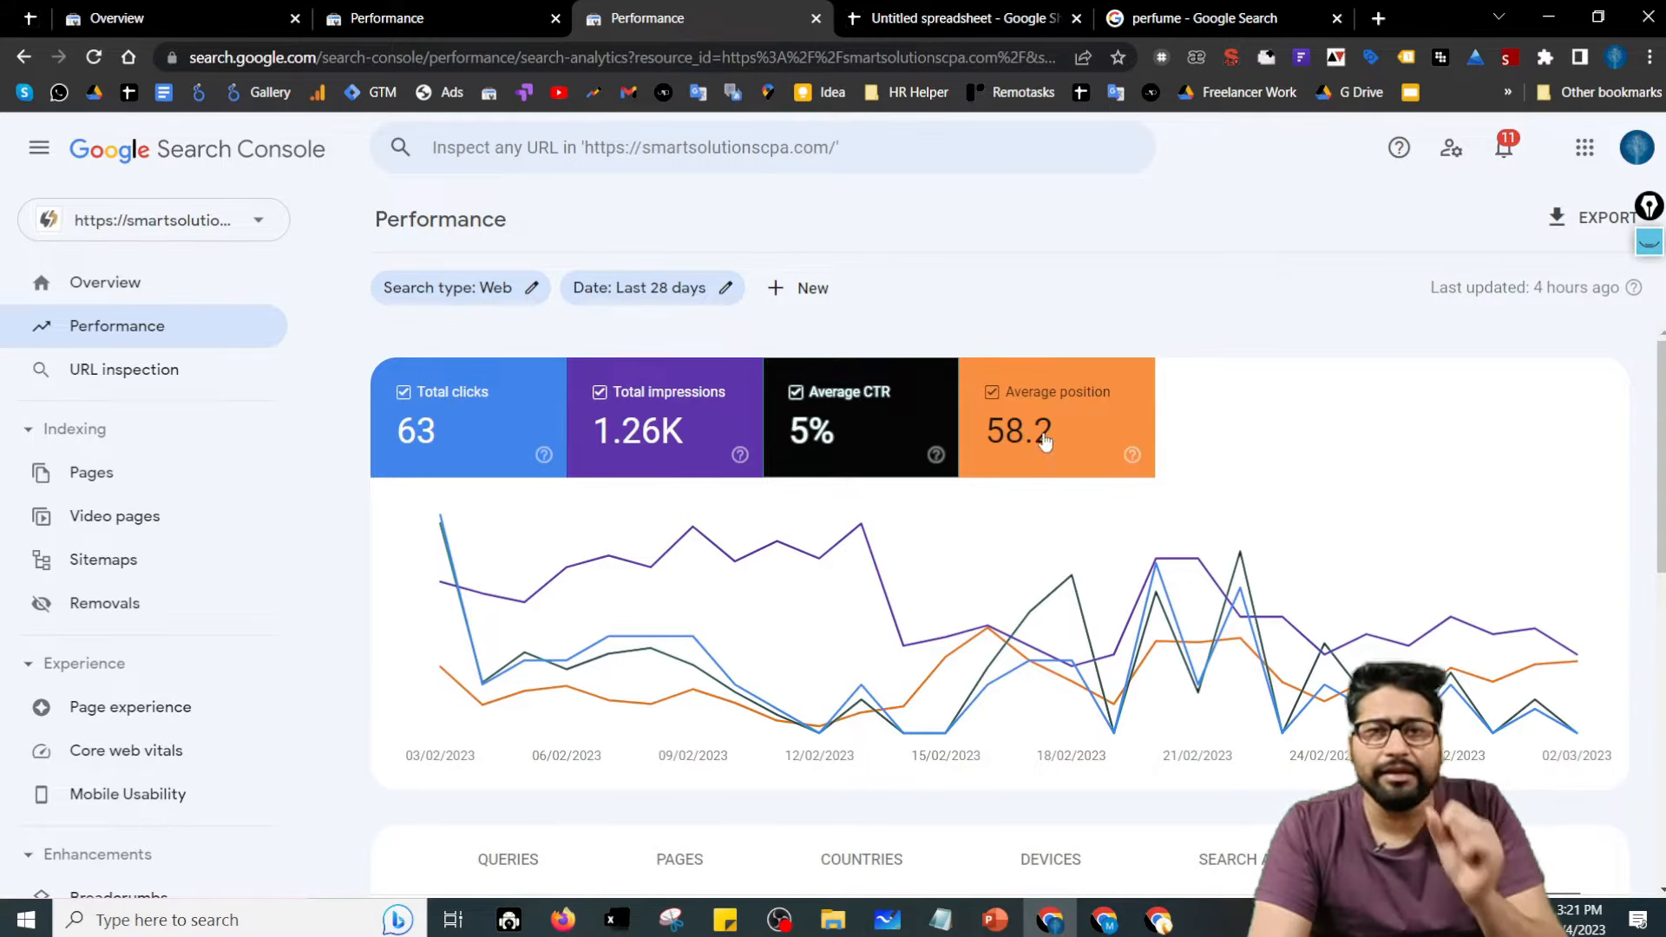
- Filter the report to the top query "smart solutions cpa", examine its metrics and chart, and clear the query filter
{"action": "scroll", "coordinate": [815, 555], "scroll_direction": "down", "scroll_amount": 3}
{"action": "left_click", "coordinate": [510, 644]}
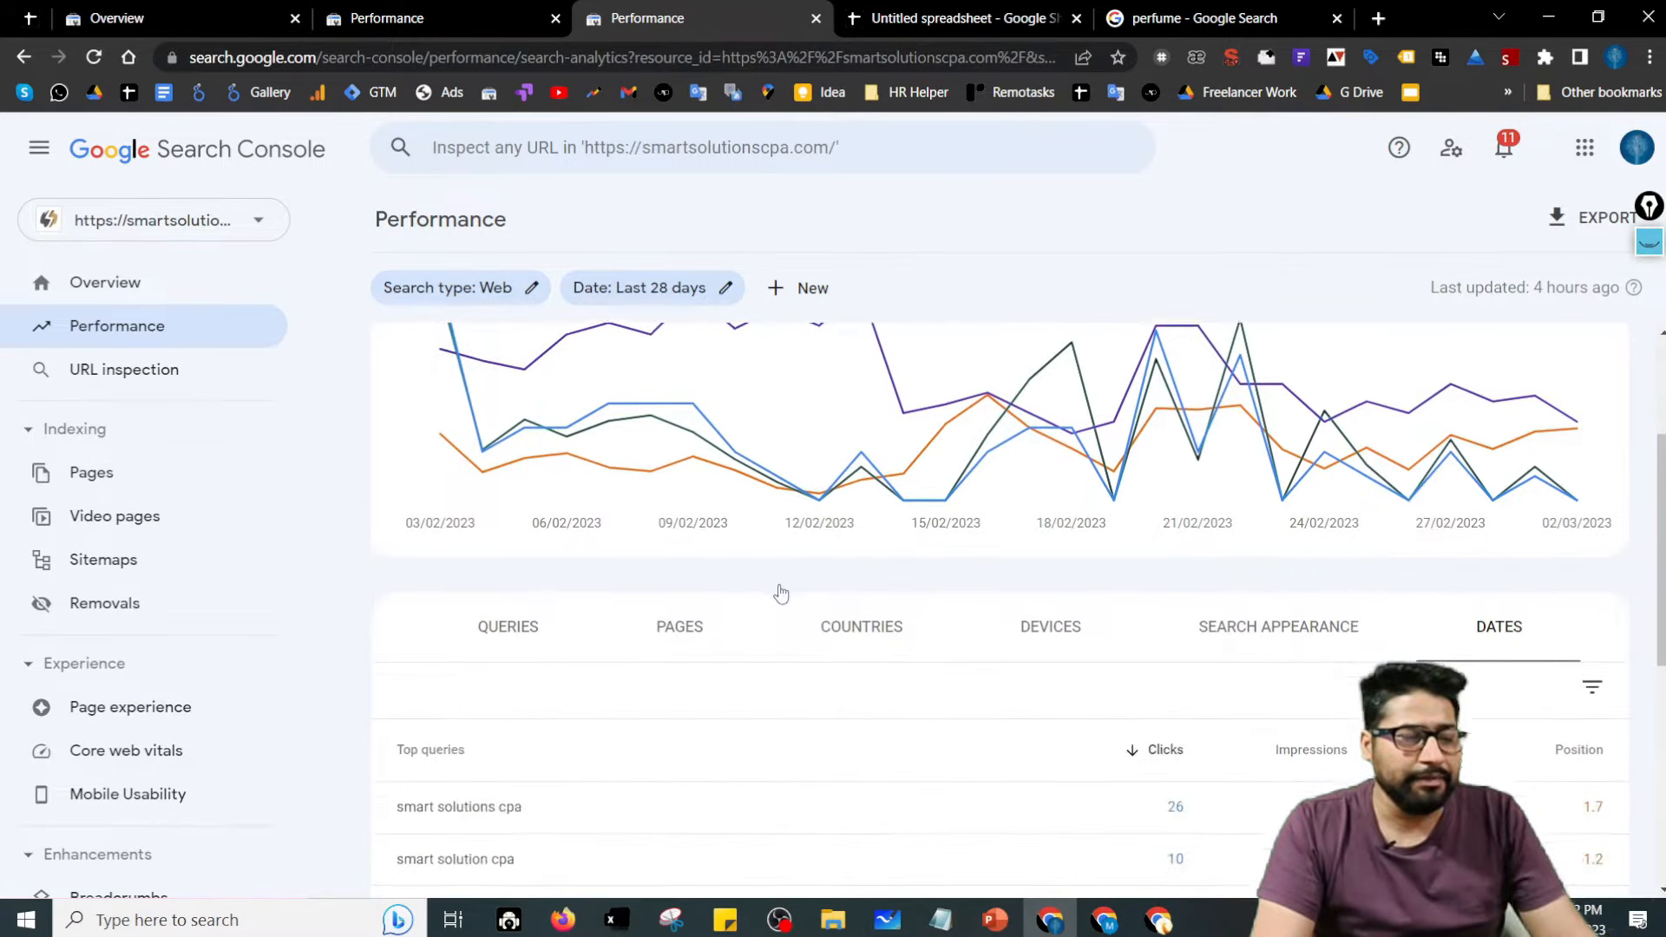
{"action": "scroll", "coordinate": [662, 598], "scroll_direction": "down", "scroll_amount": 3}
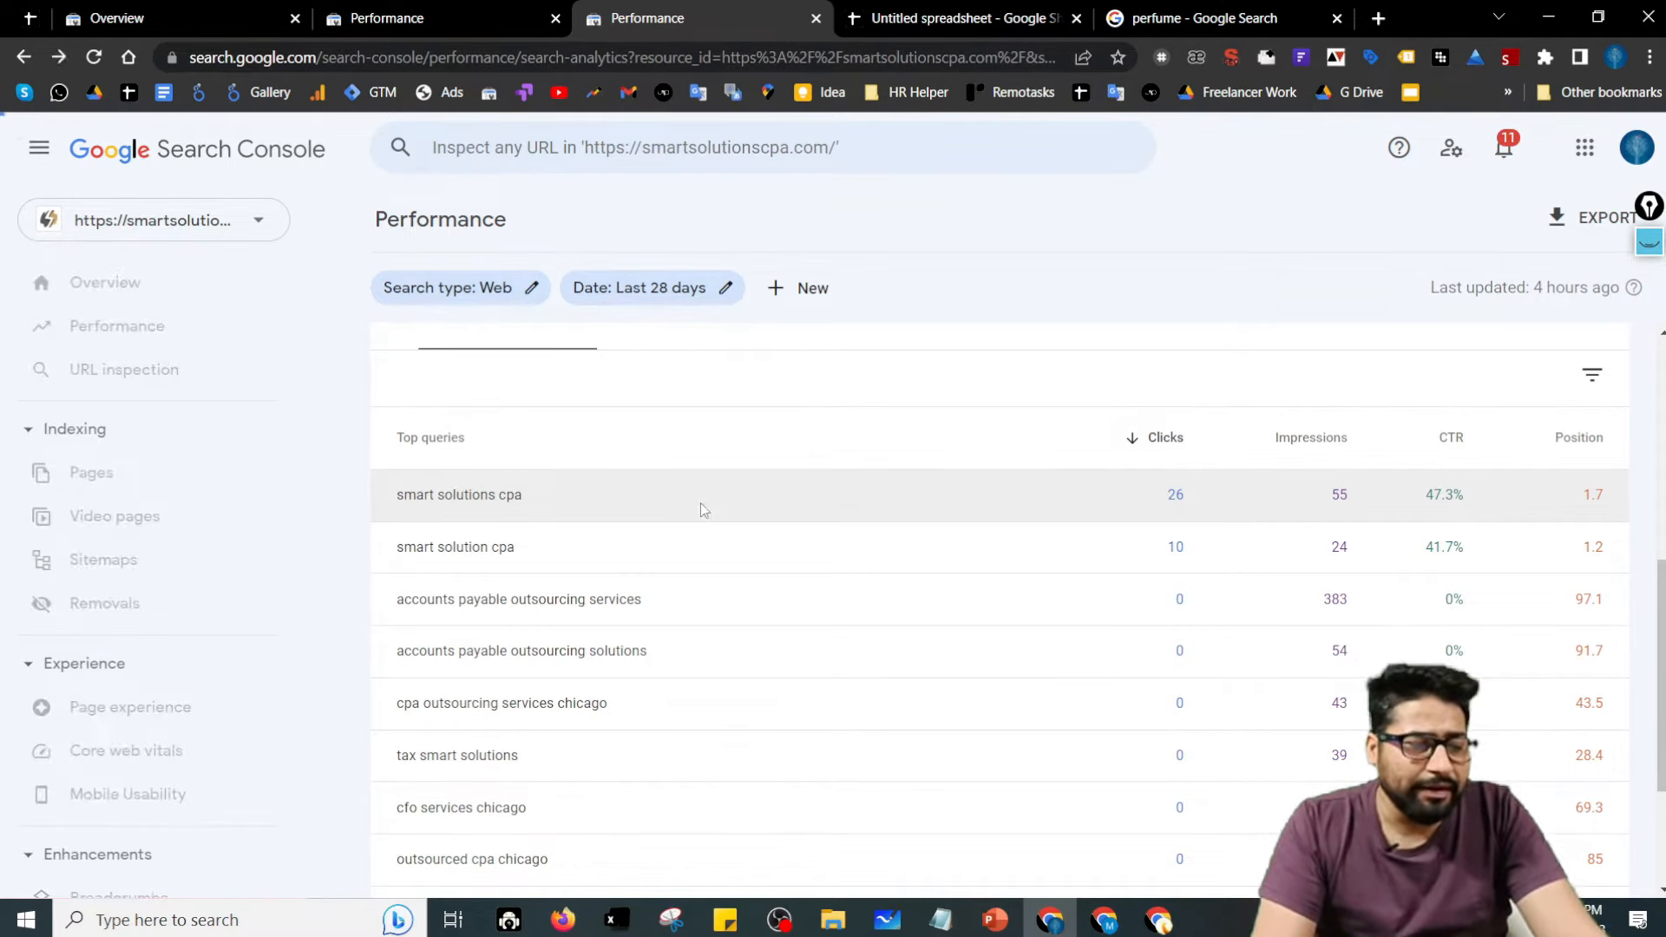
{"action": "left_click", "coordinate": [702, 507]}
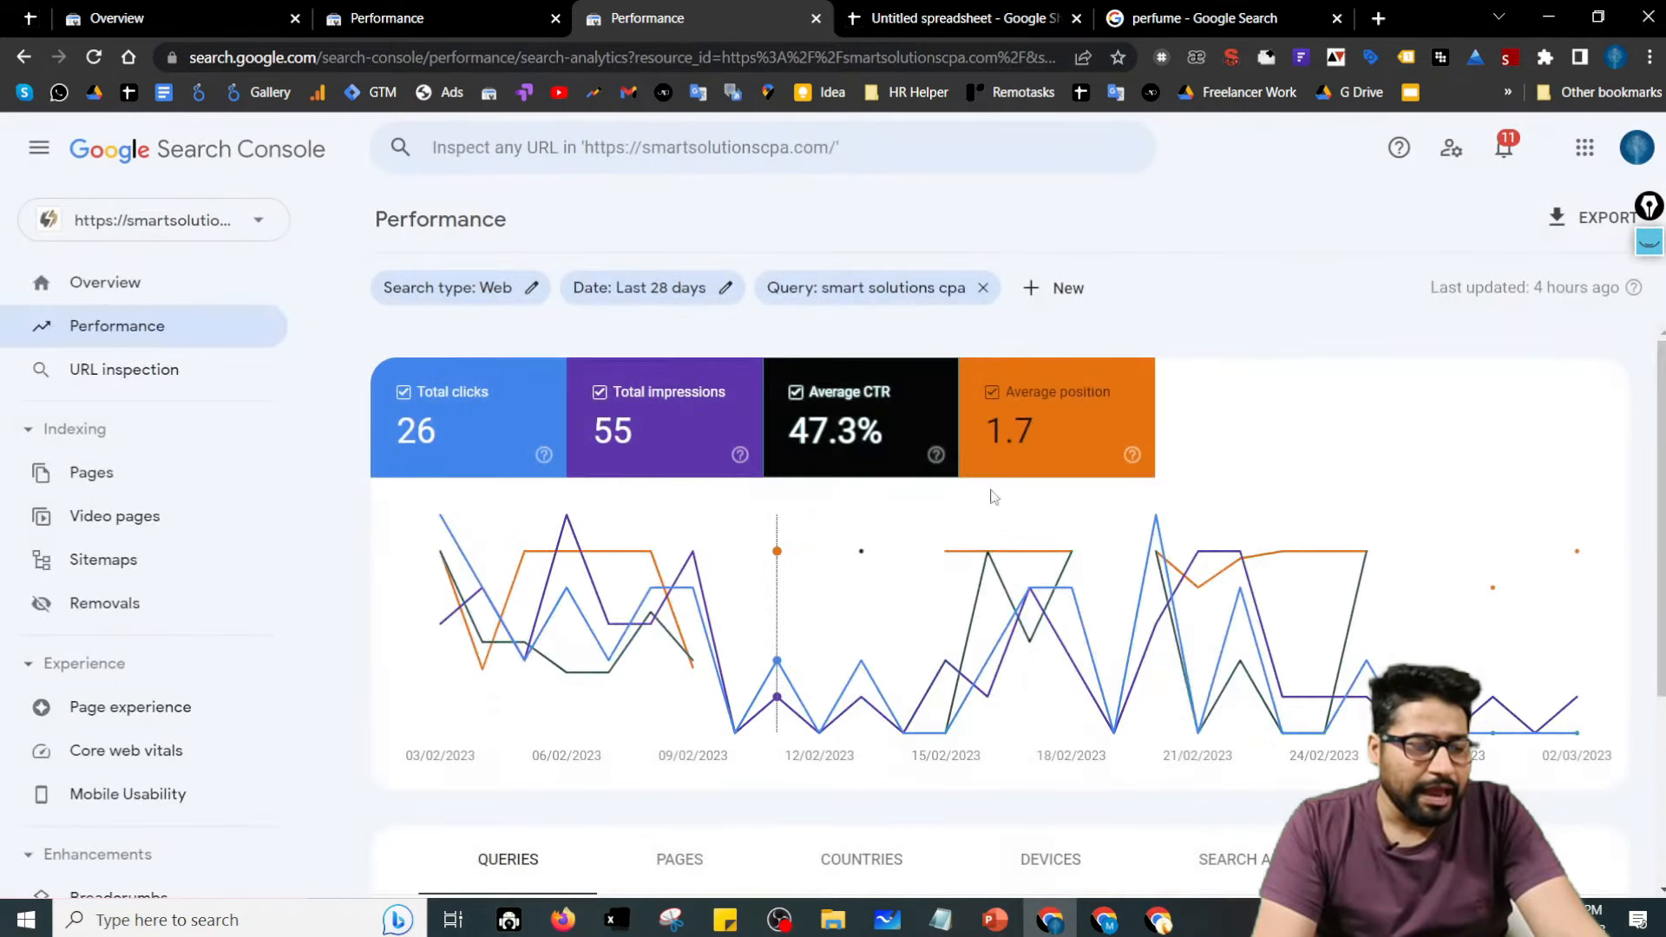
{"action": "scroll", "coordinate": [1020, 444], "scroll_direction": "down", "scroll_amount": 3}
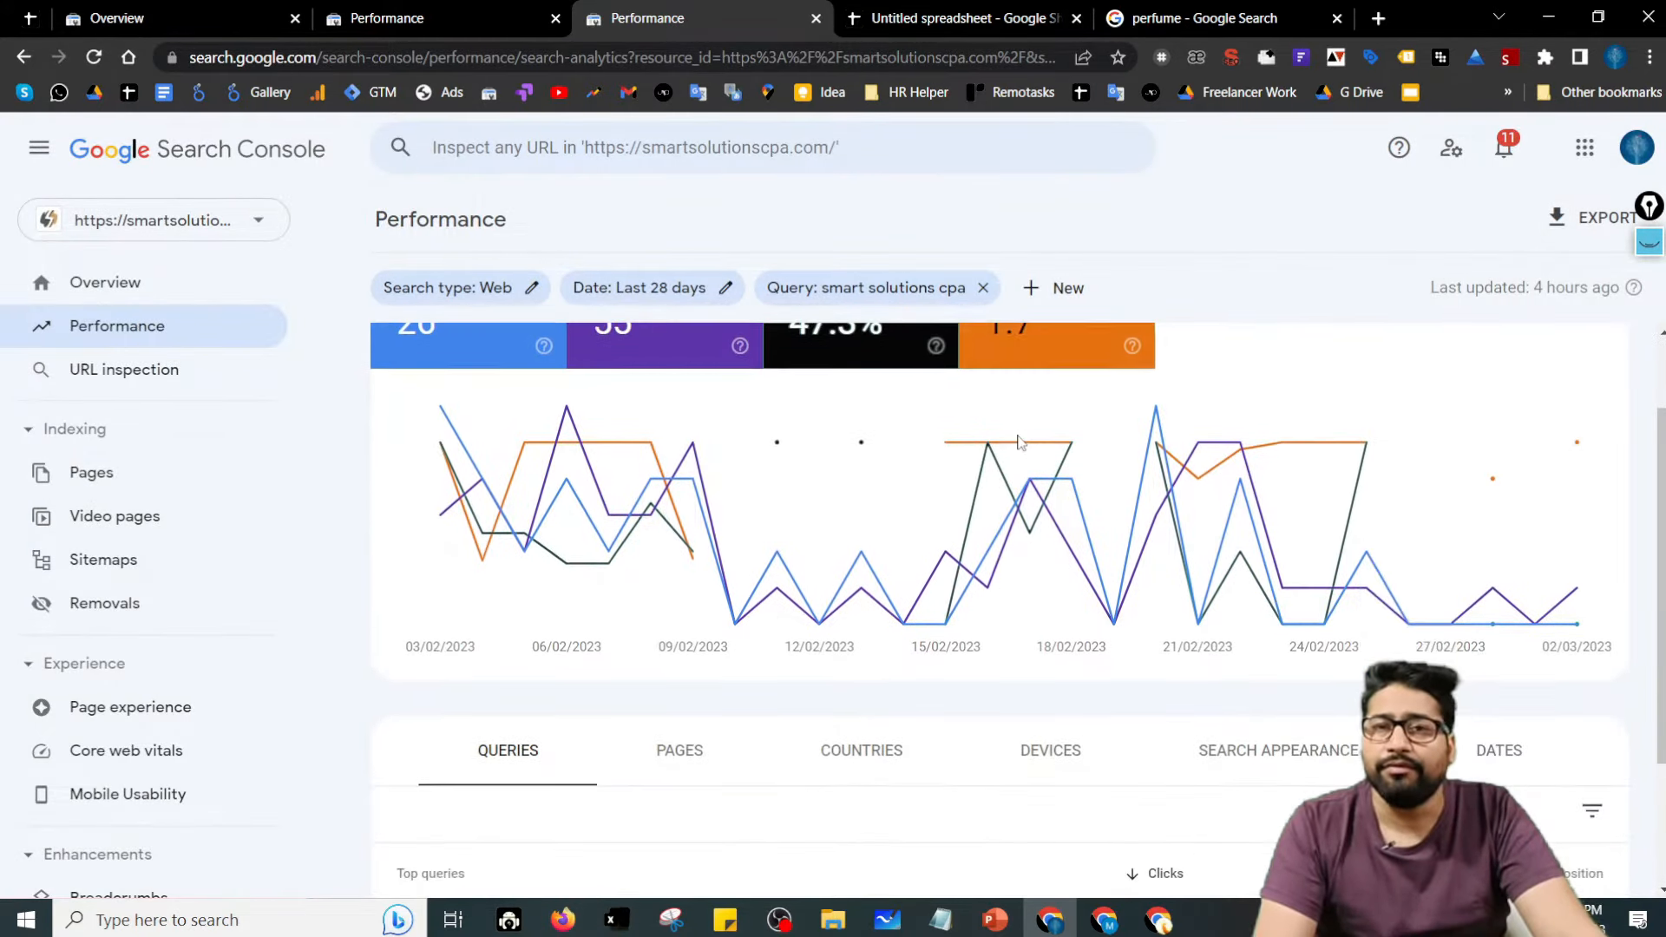
{"action": "scroll", "coordinate": [778, 477], "scroll_direction": "up", "scroll_amount": 3}
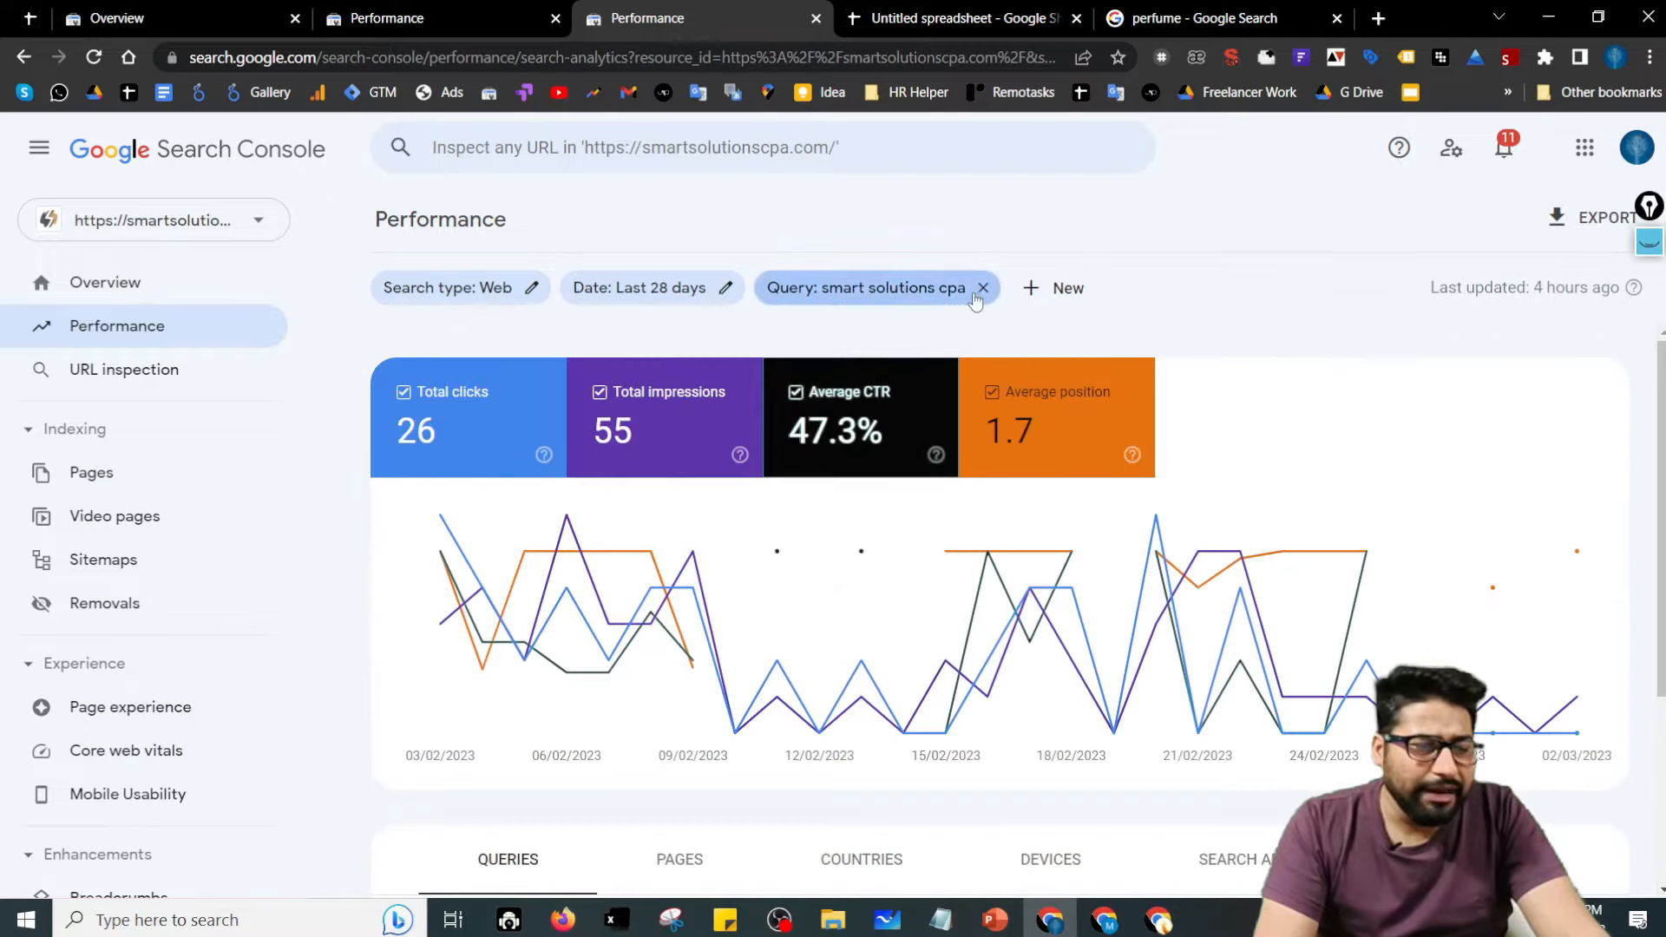
{"action": "left_click", "coordinate": [982, 288]}
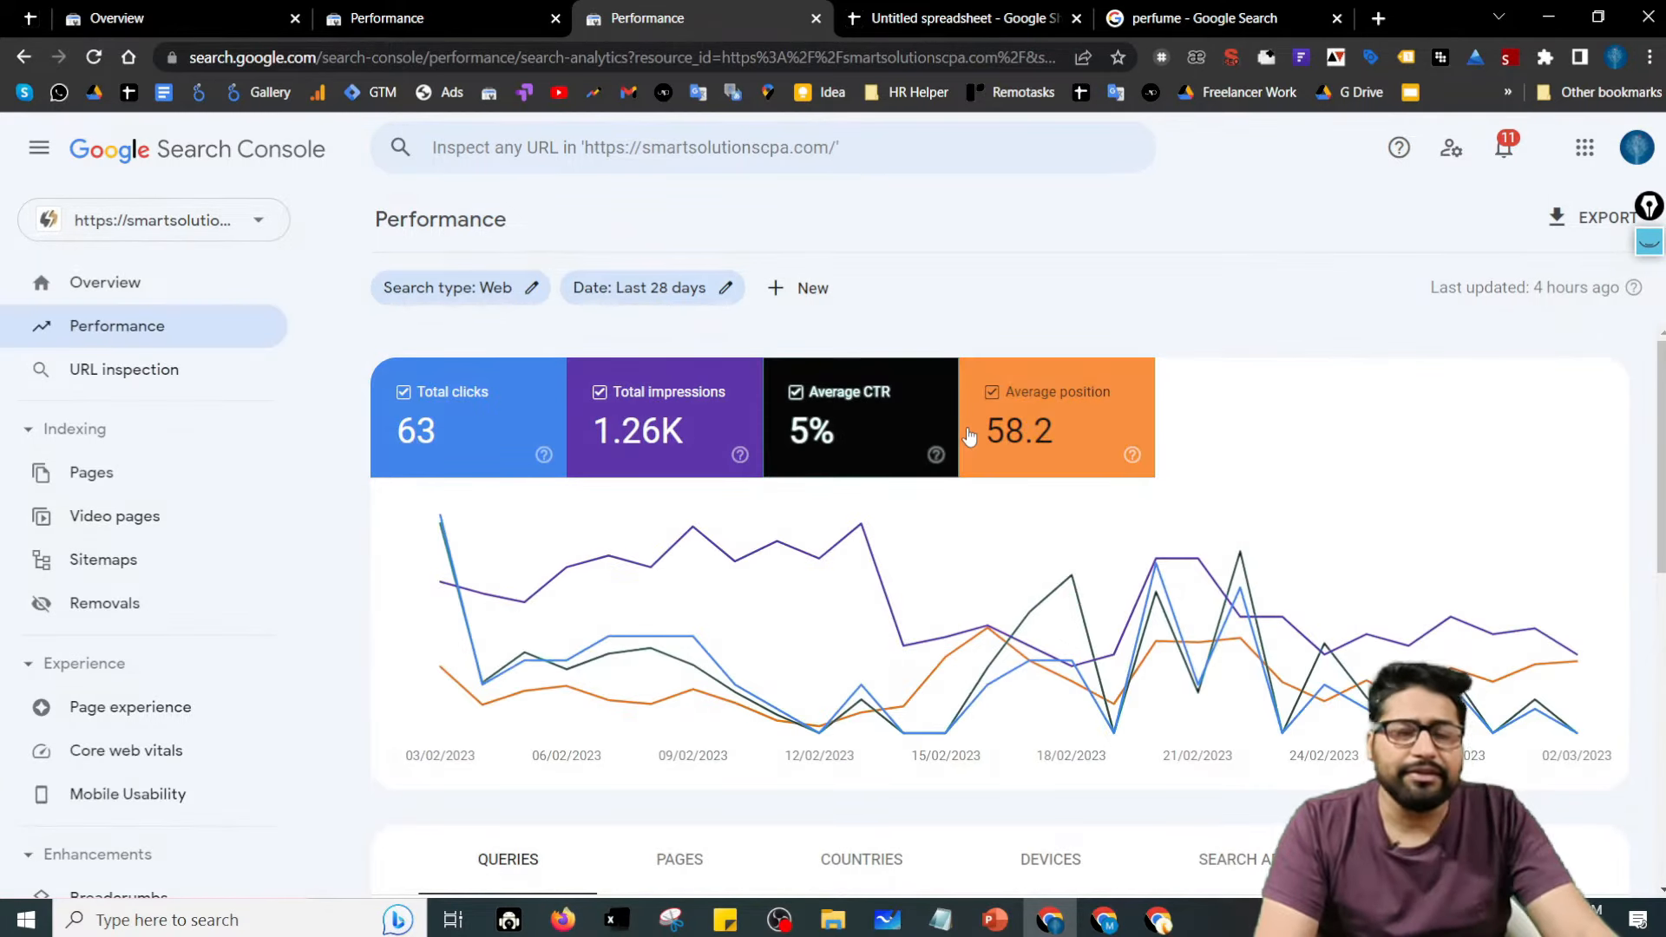
- Review the top queries and filter the report to "accounts payable outsourcing services"
{"action": "scroll", "coordinate": [969, 431], "scroll_direction": "down", "scroll_amount": 1}
{"action": "scroll", "coordinate": [970, 435], "scroll_direction": "down", "scroll_amount": 2}
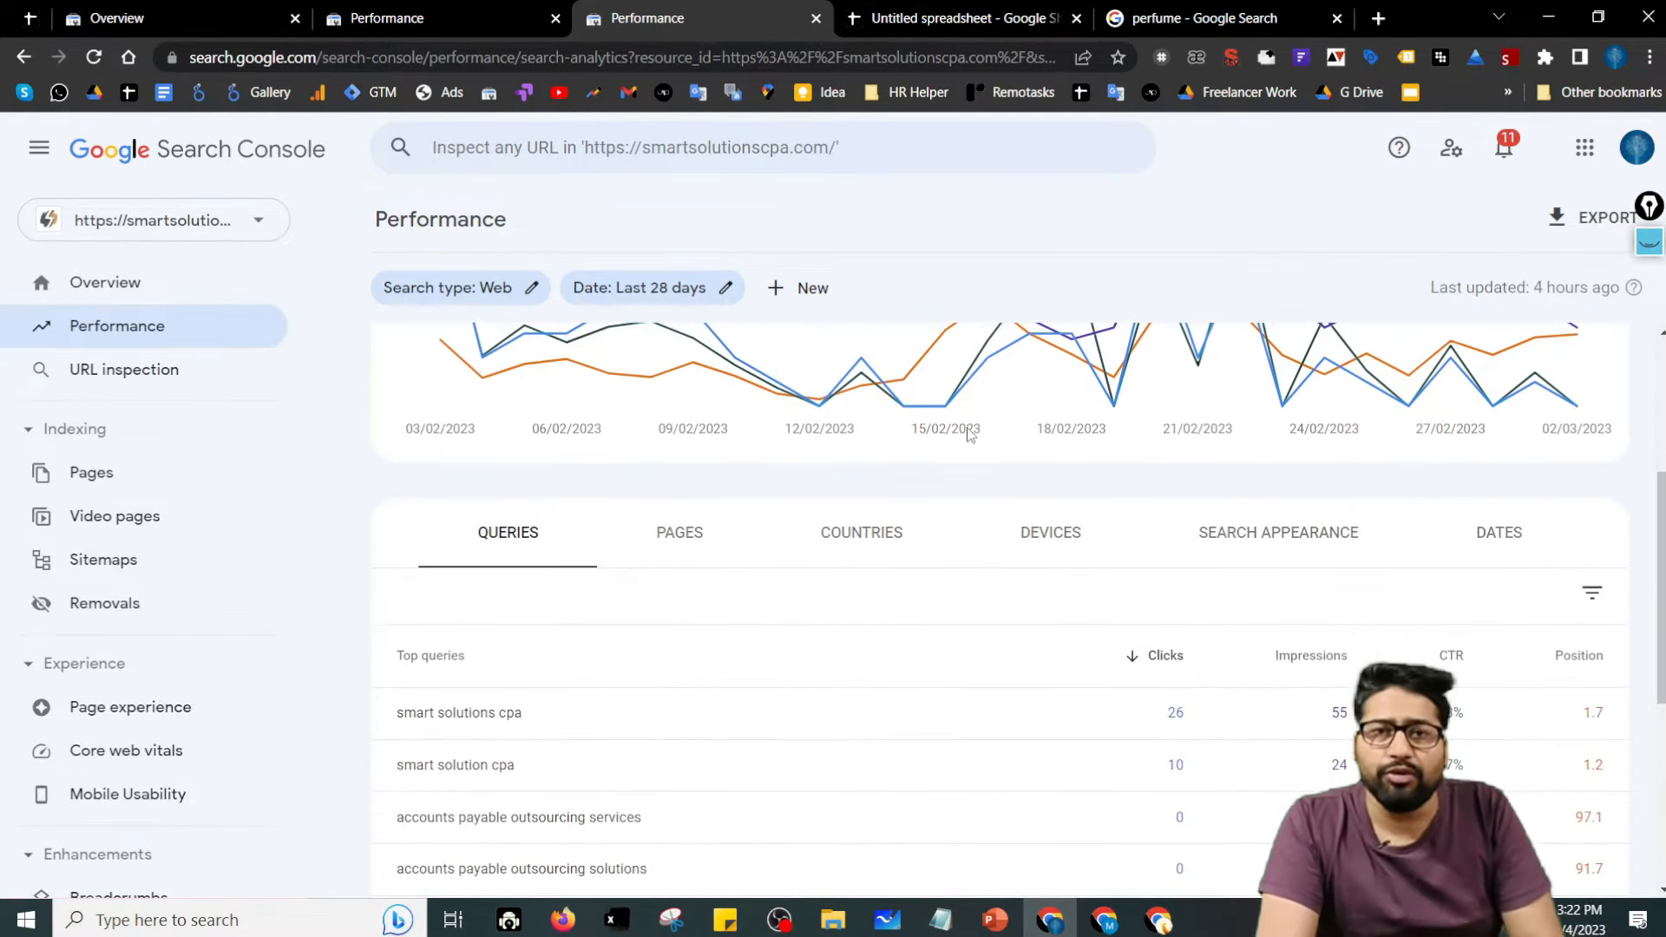
{"action": "scroll", "coordinate": [958, 486], "scroll_direction": "down", "scroll_amount": 2}
{"action": "scroll", "coordinate": [986, 527], "scroll_direction": "up", "scroll_amount": 5}
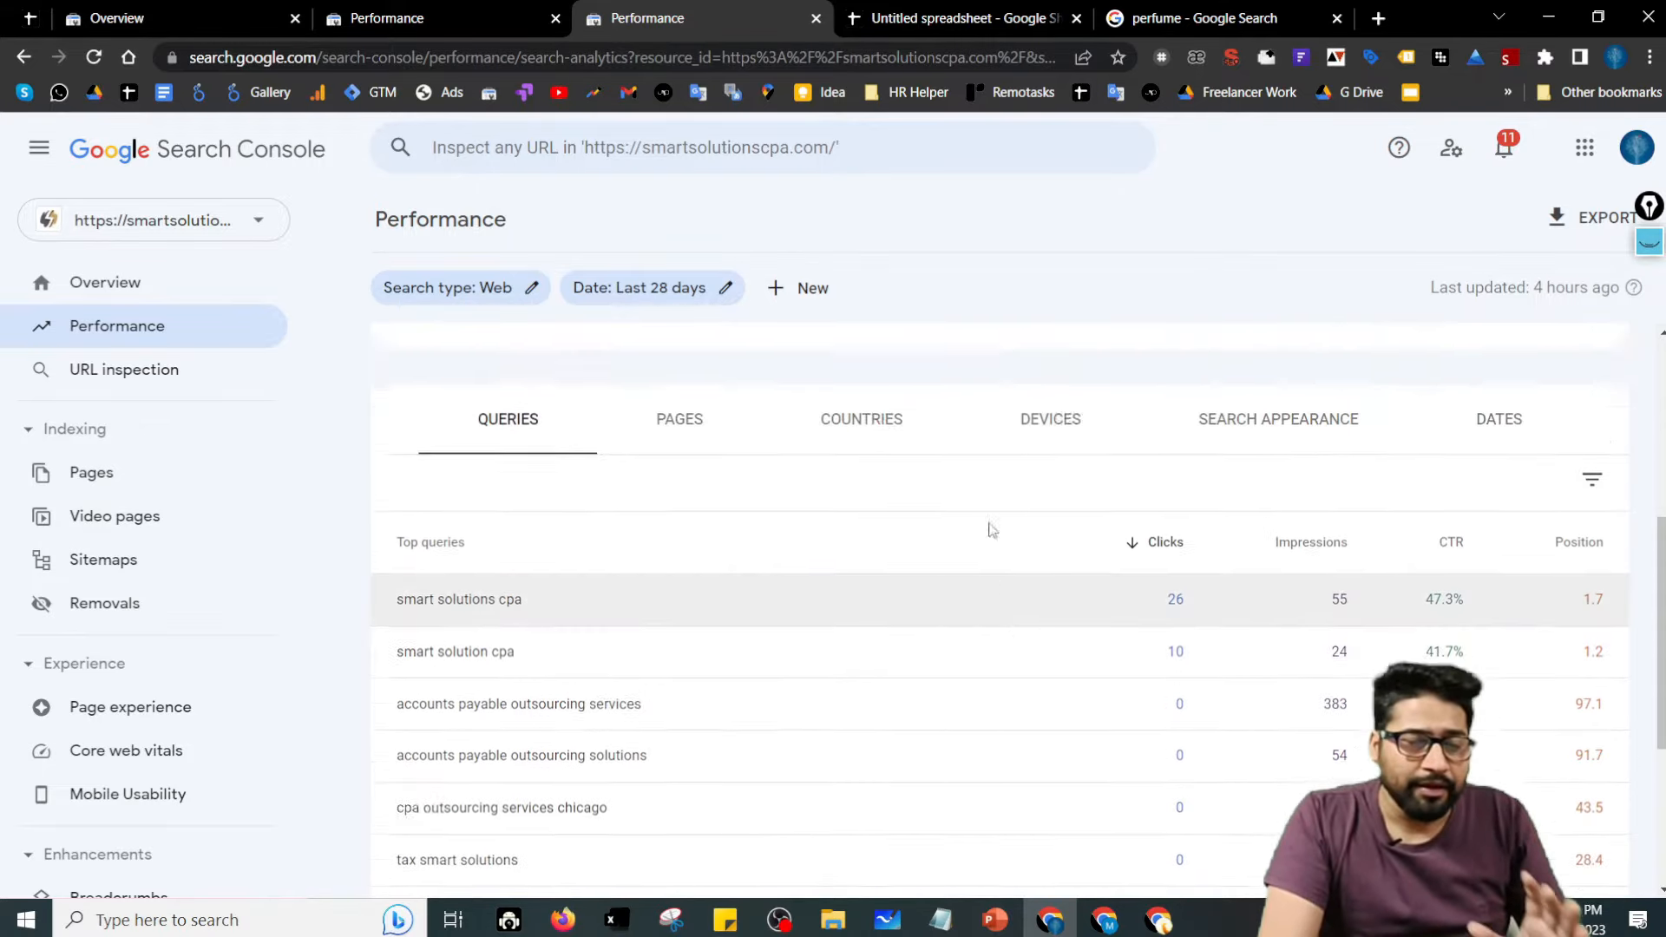
{"action": "scroll", "coordinate": [1041, 439], "scroll_direction": "down", "scroll_amount": 5}
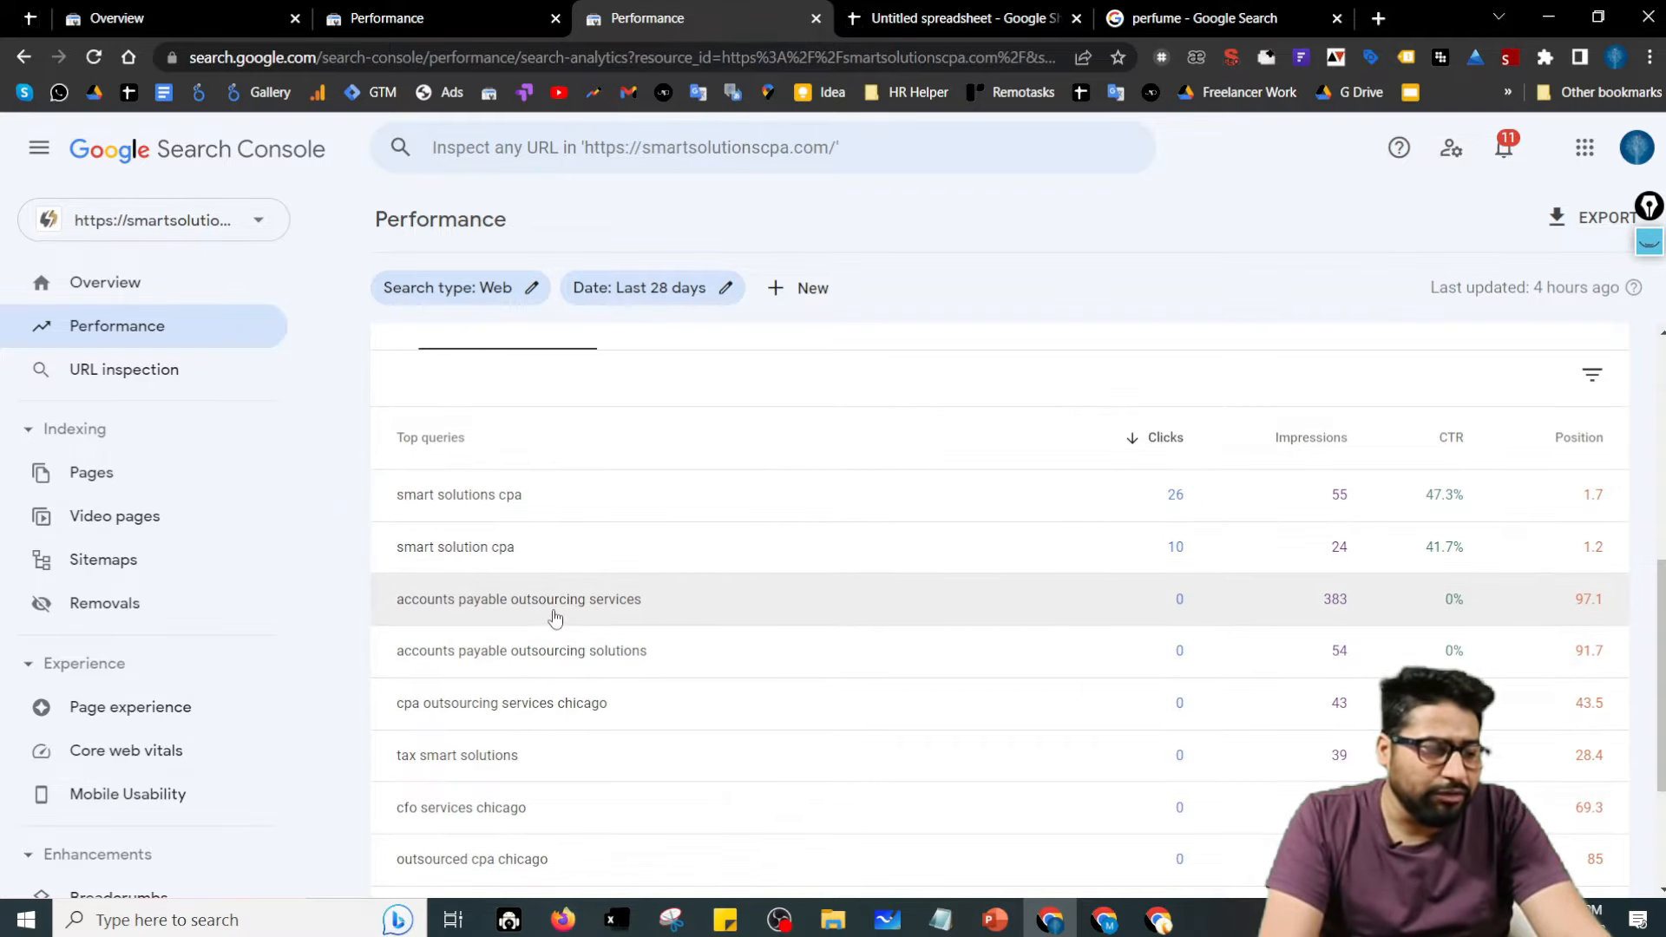
{"action": "left_click", "coordinate": [692, 614]}
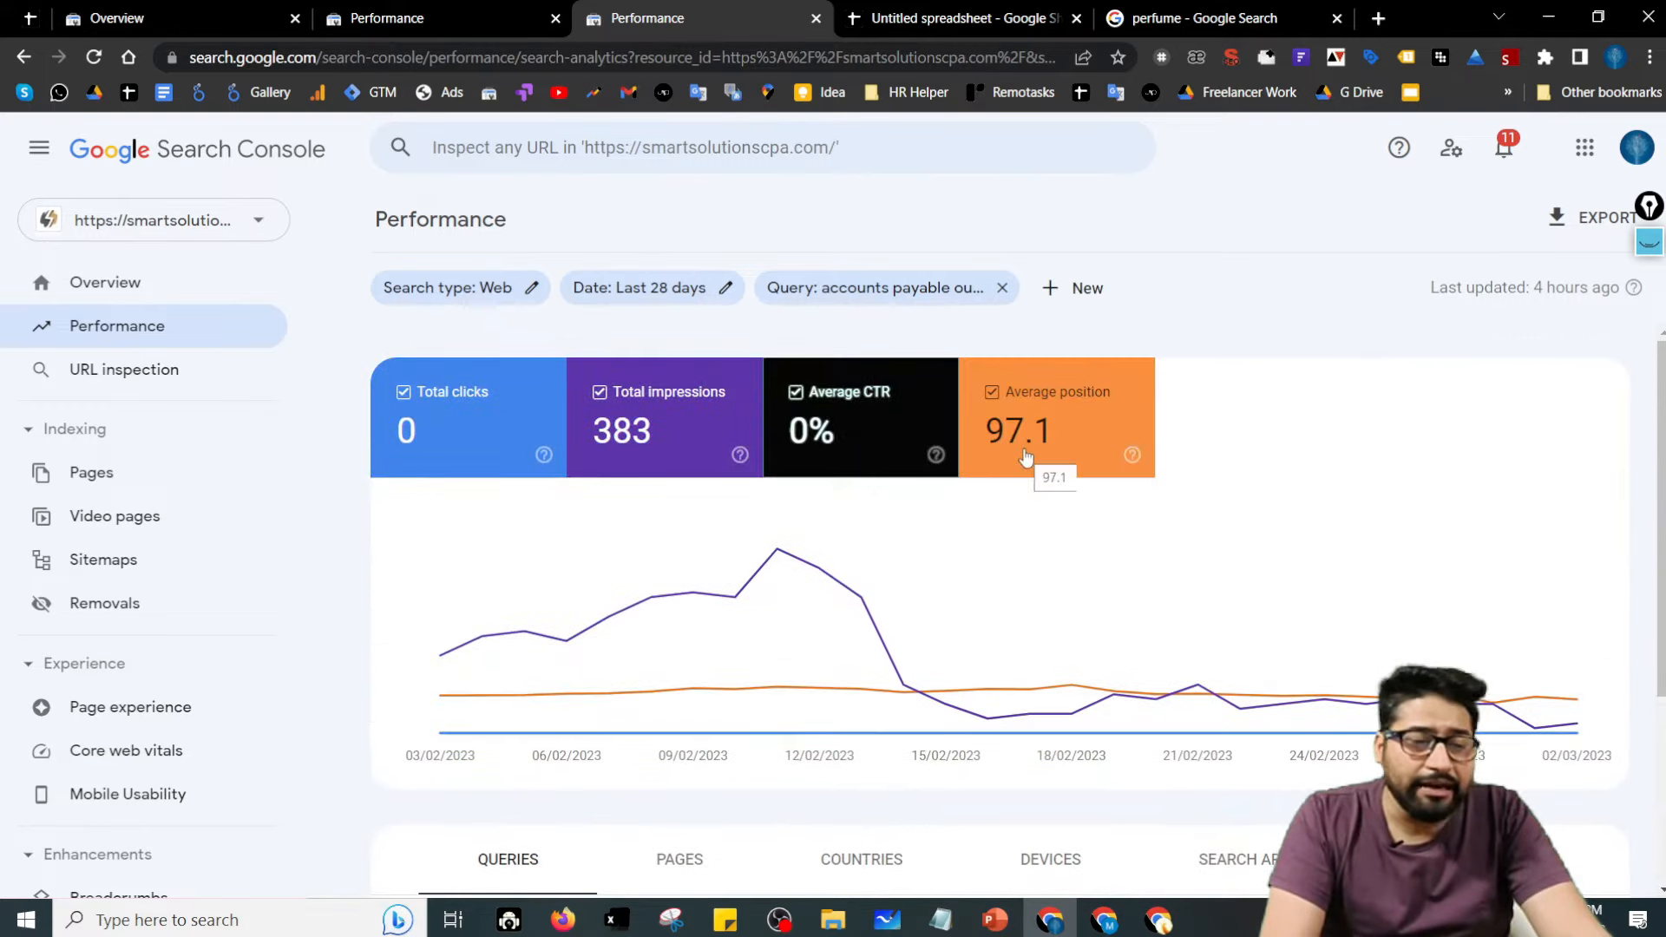
- Check which page ranks for the filtered query, return to its query breakdown, and remove the query filter
{"action": "scroll", "coordinate": [555, 493], "scroll_direction": "down", "scroll_amount": 3}
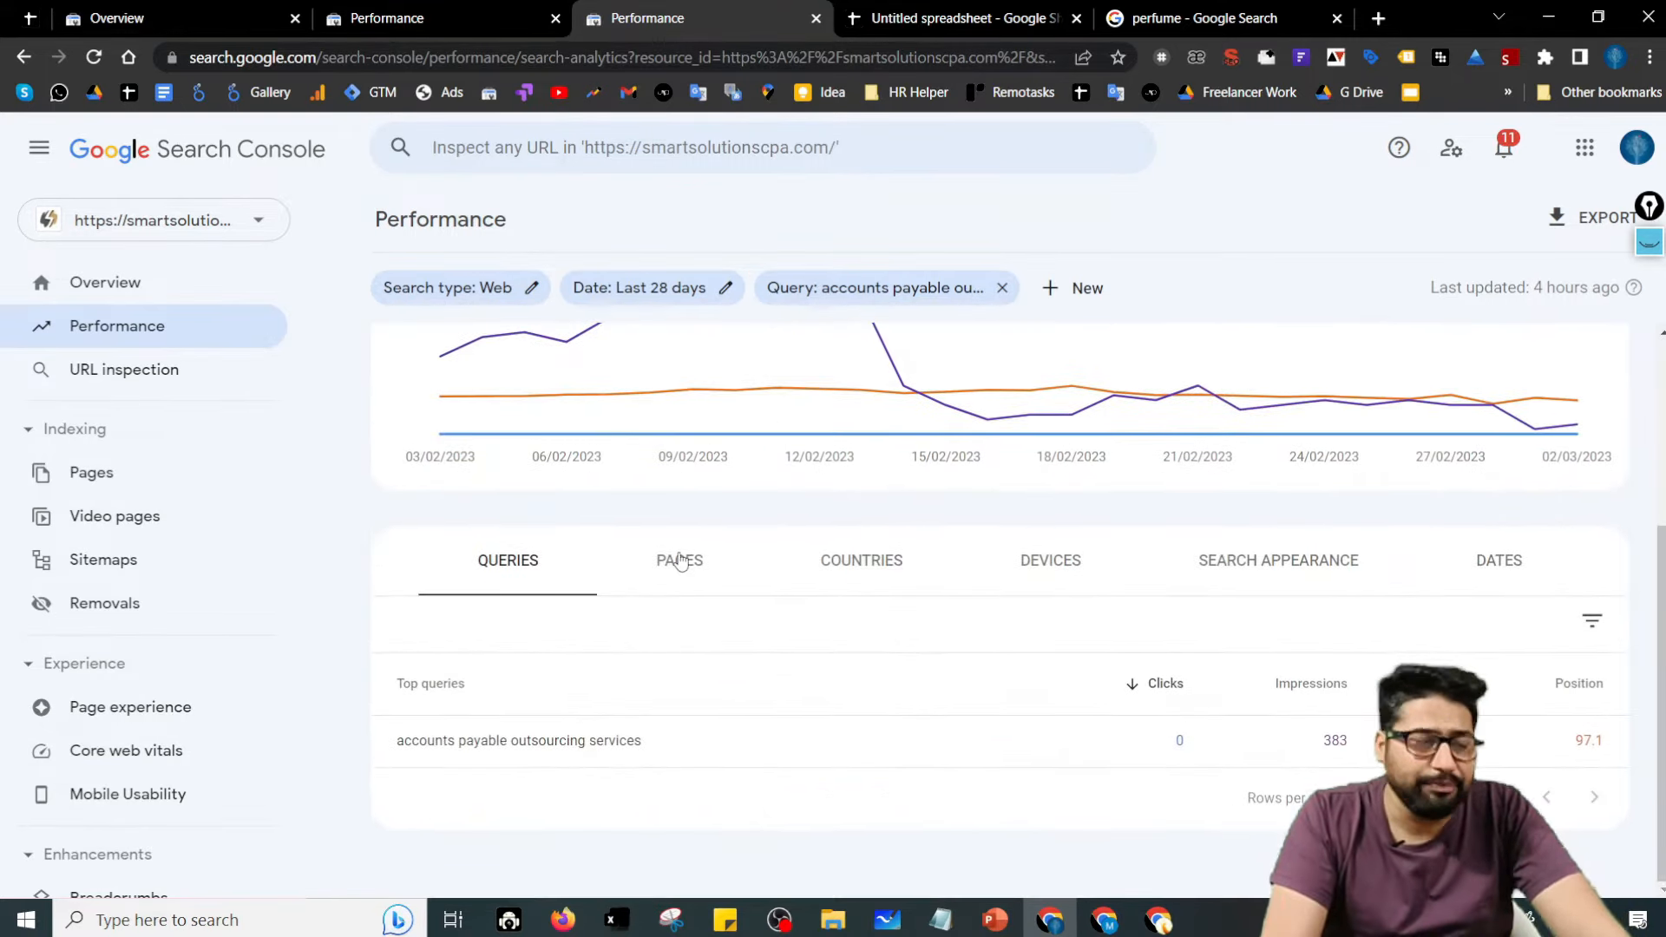
{"action": "left_click", "coordinate": [680, 559]}
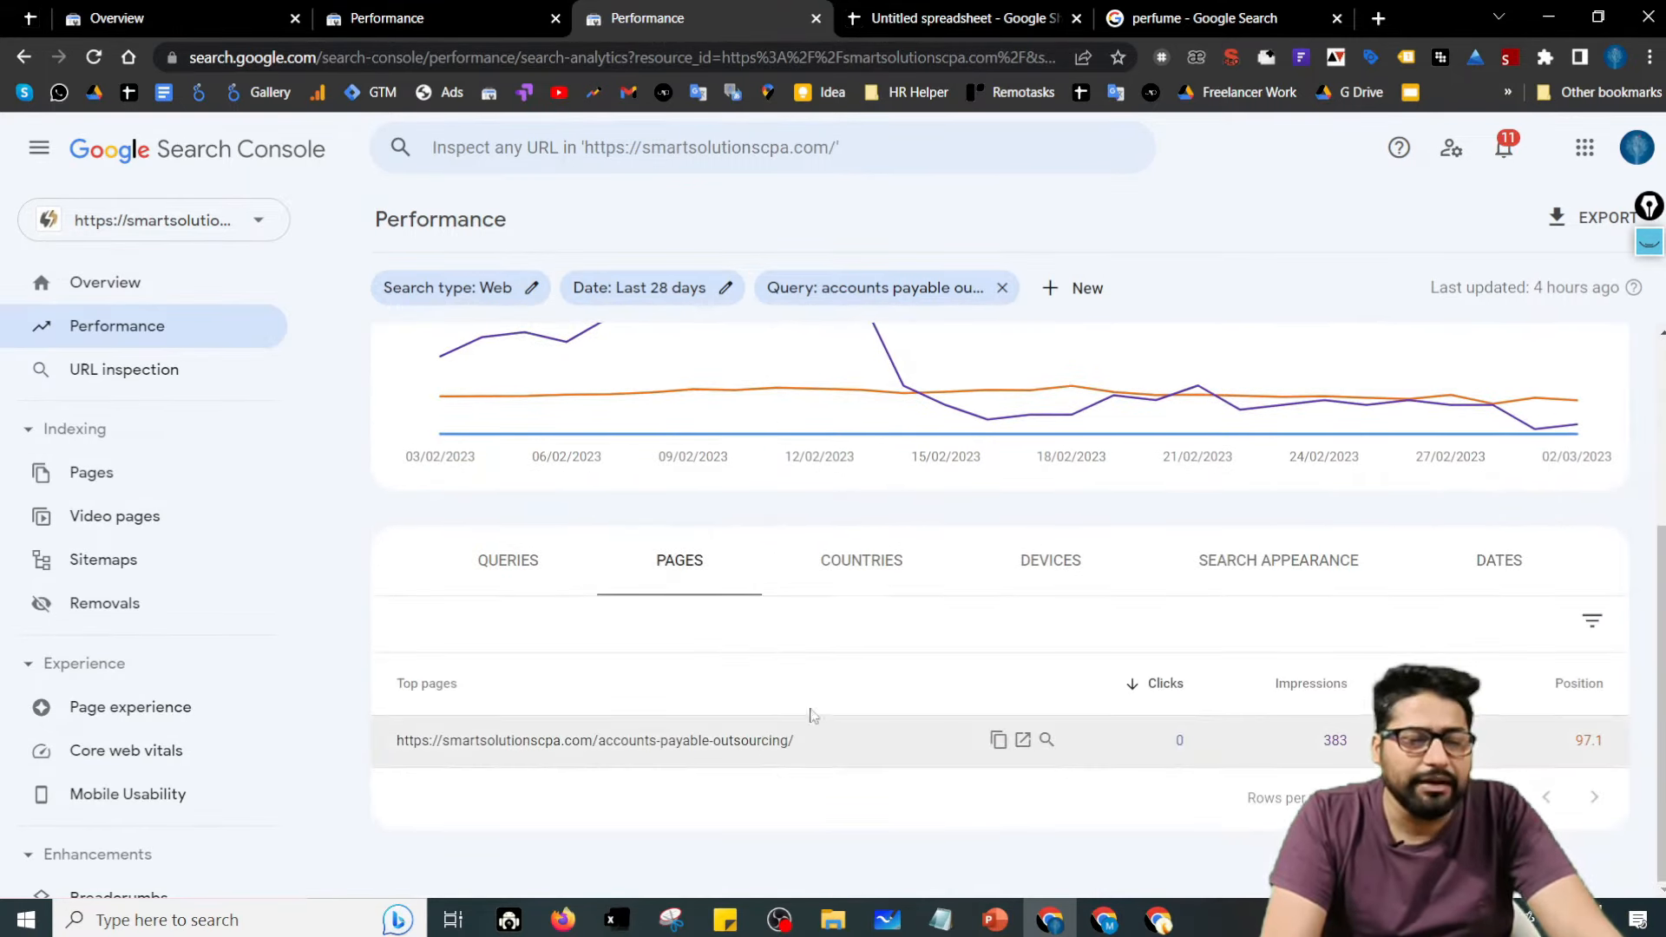
{"action": "left_click", "coordinate": [507, 579]}
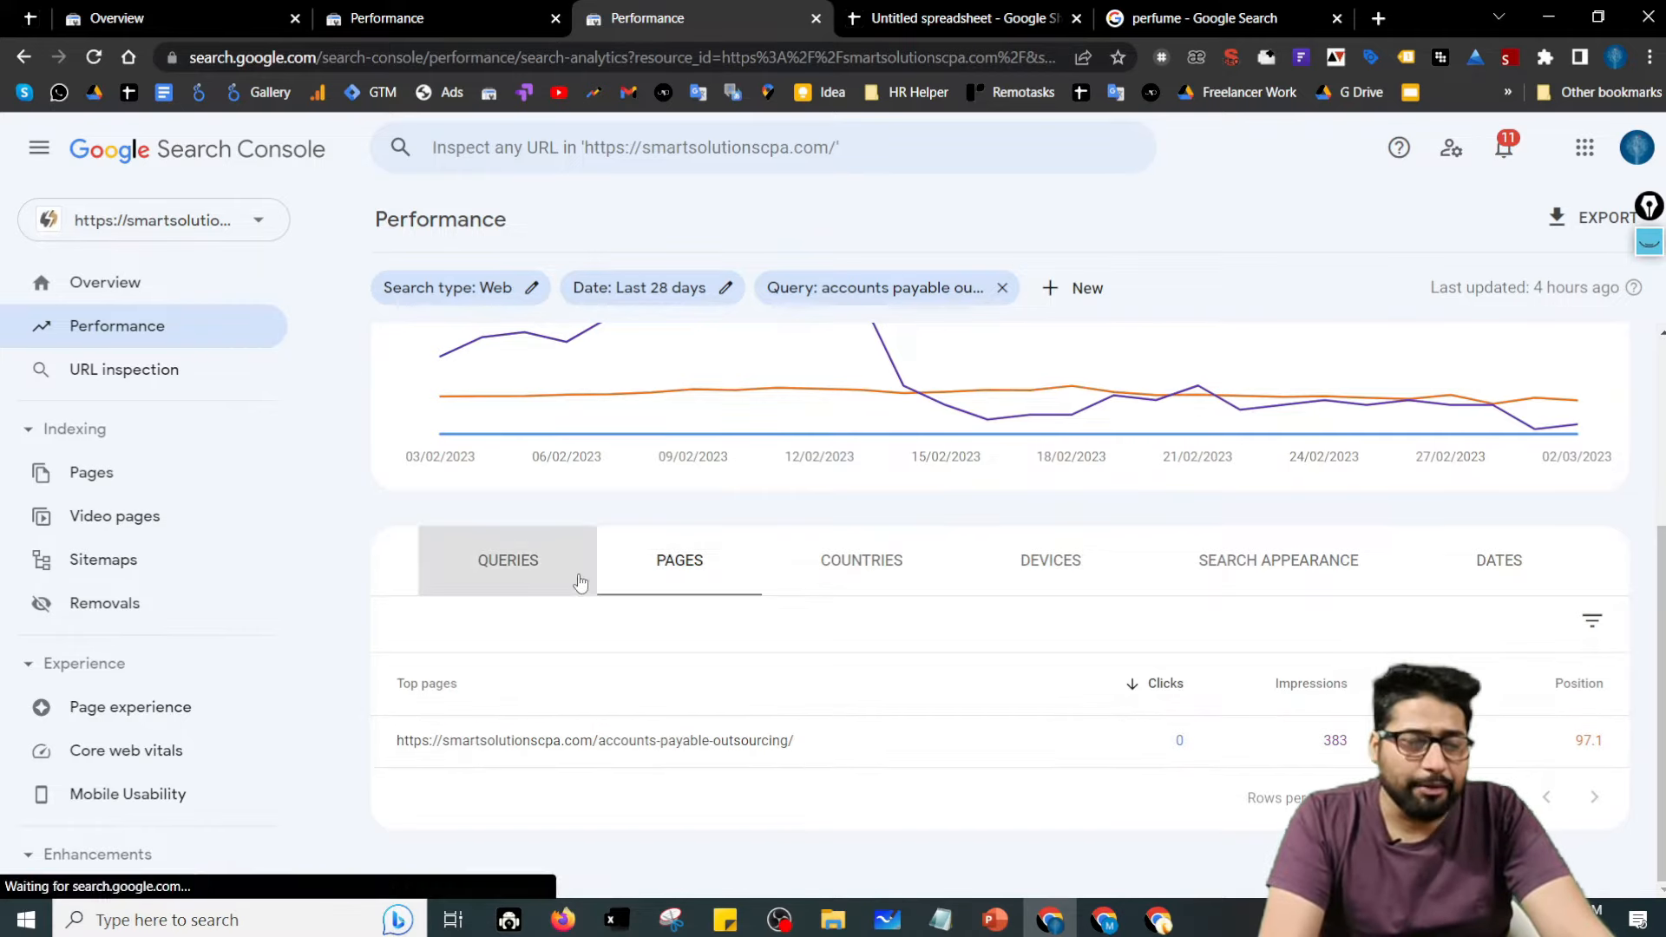
{"action": "scroll", "coordinate": [1033, 434], "scroll_direction": "up", "scroll_amount": 2}
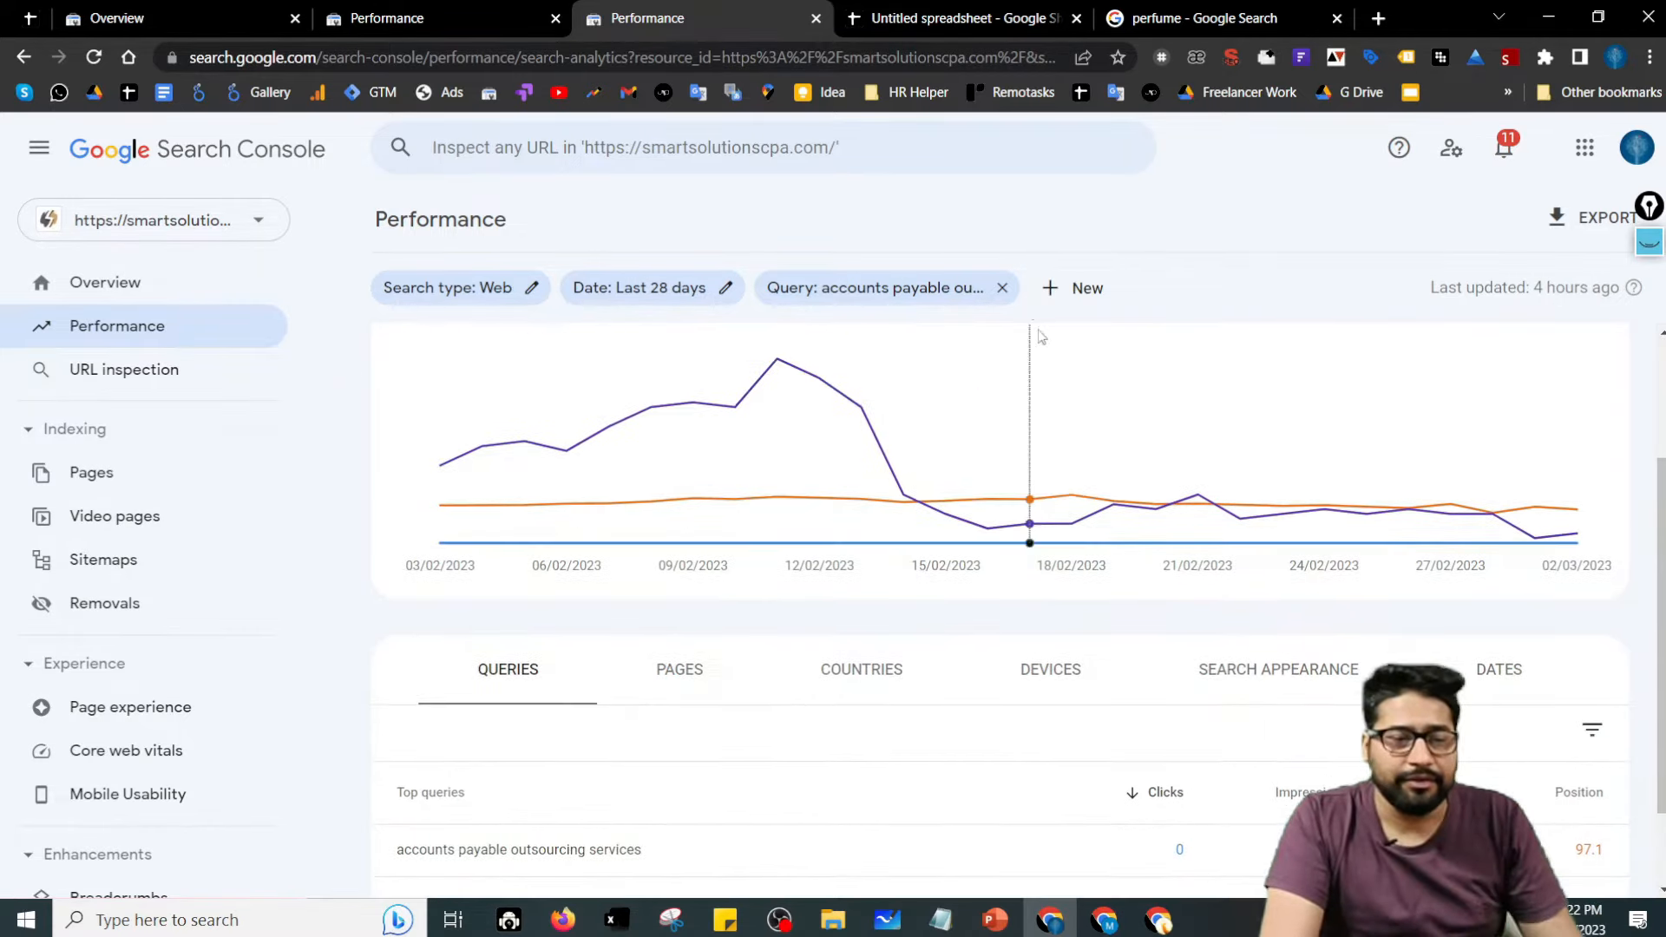
{"action": "left_click", "coordinate": [1002, 287]}
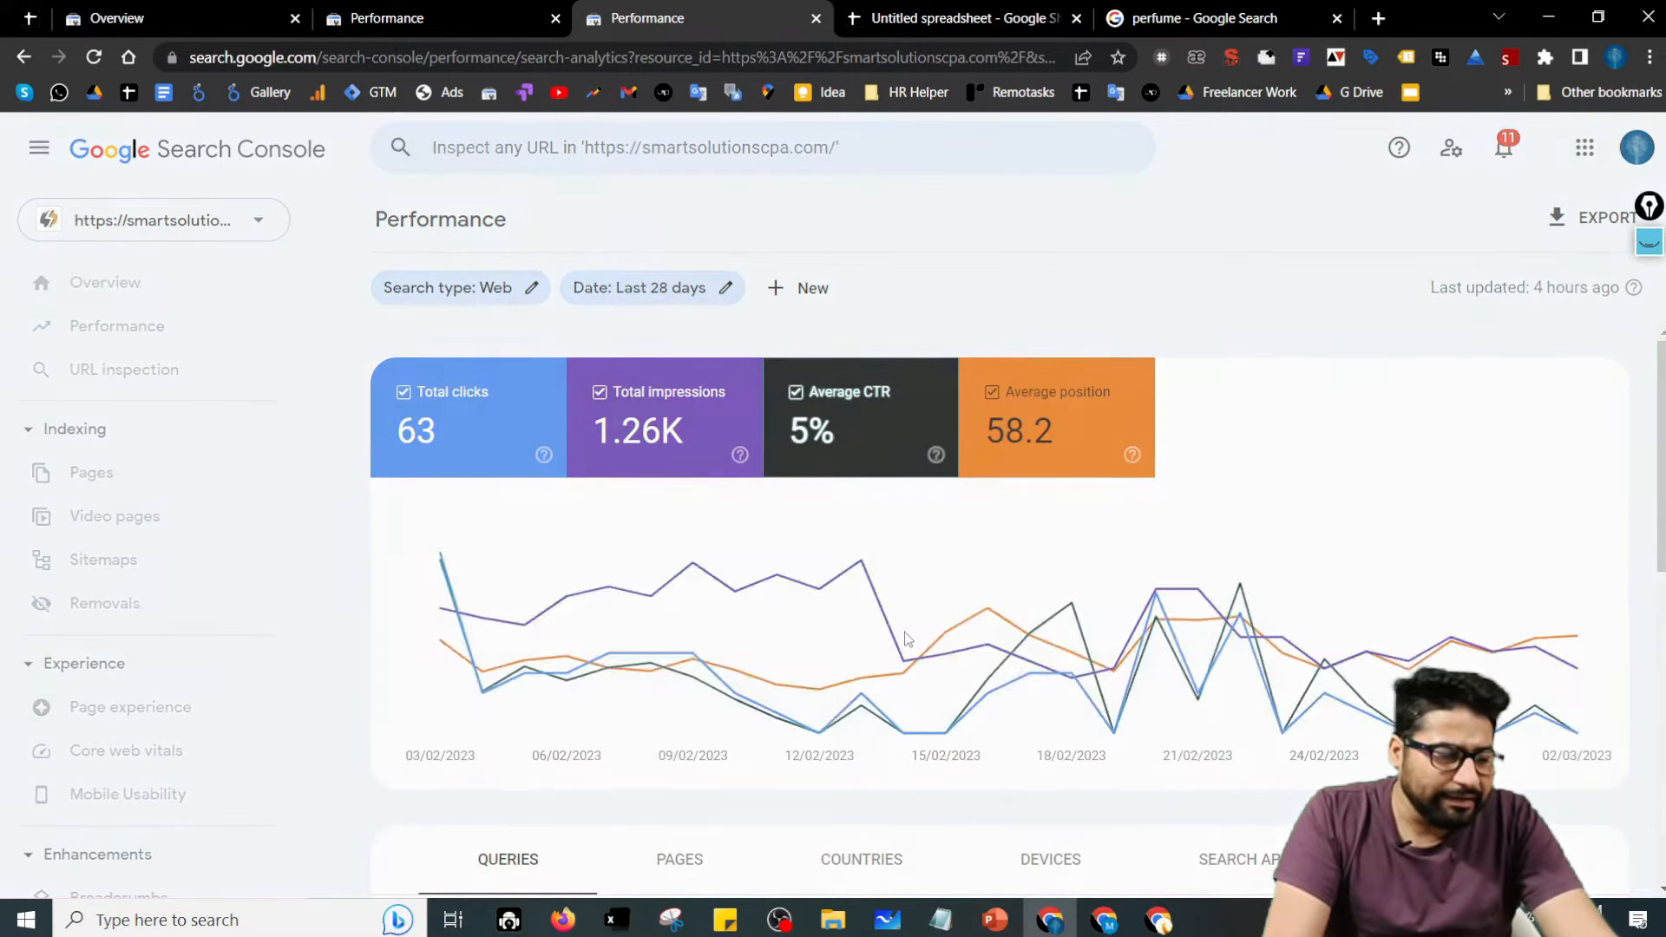
- Filter the report to the query "smart solution cpa" and examine its query and page breakdowns, ending on the pages
{"action": "scroll", "coordinate": [748, 658], "scroll_direction": "down", "scroll_amount": 8}
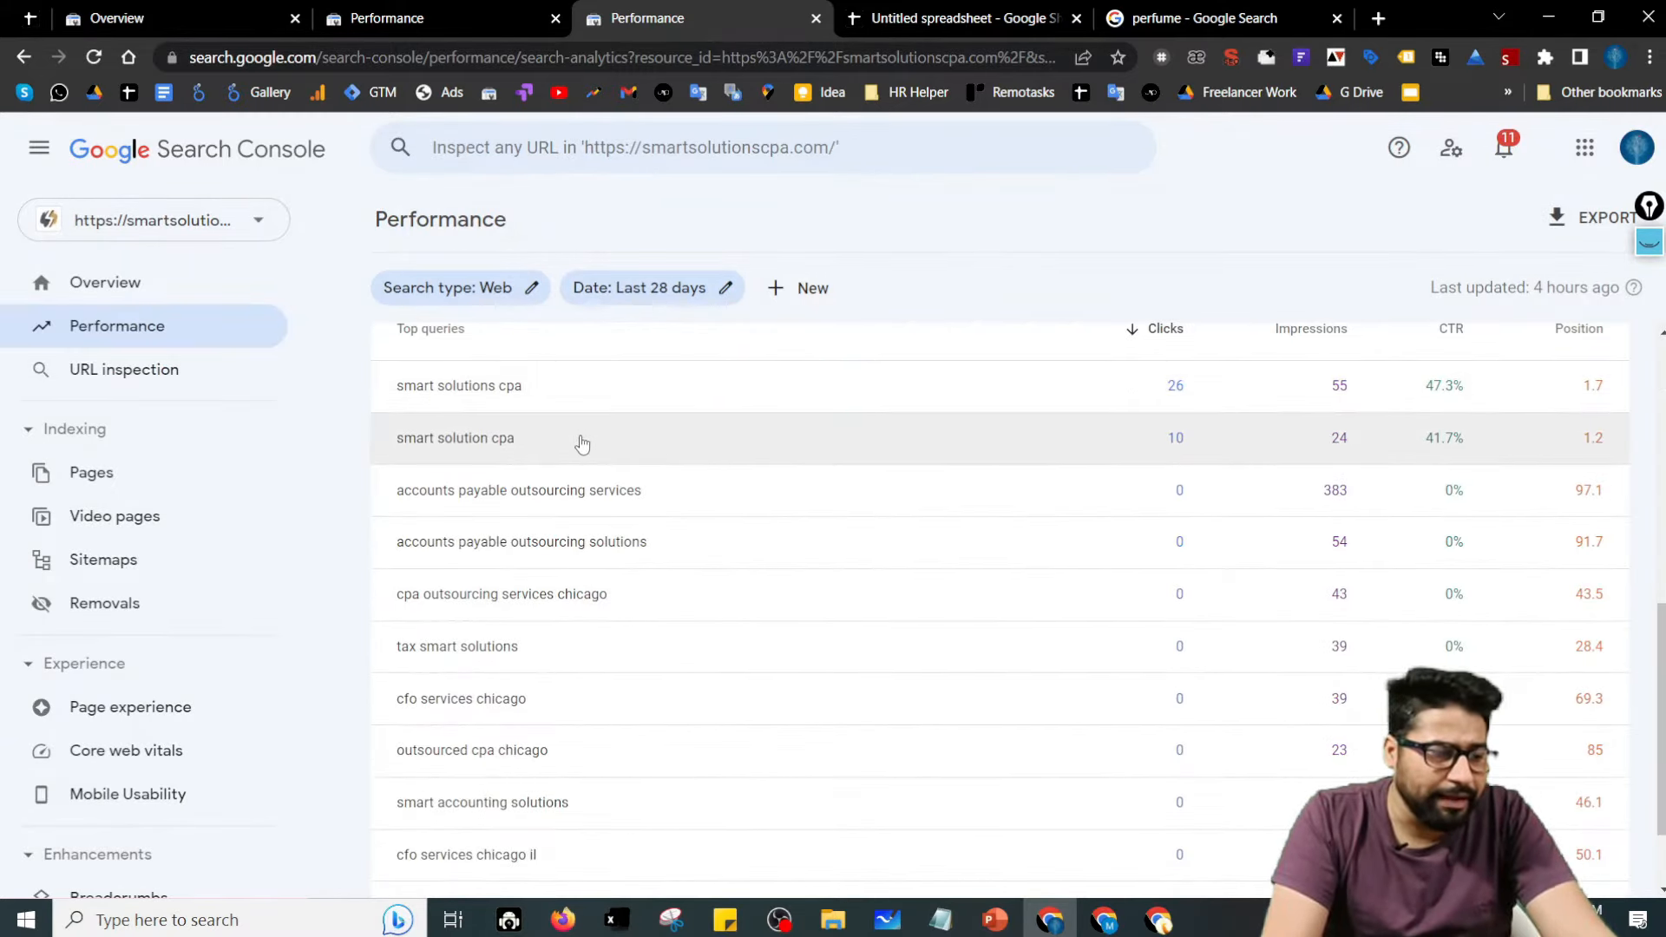
{"action": "left_click", "coordinate": [581, 444]}
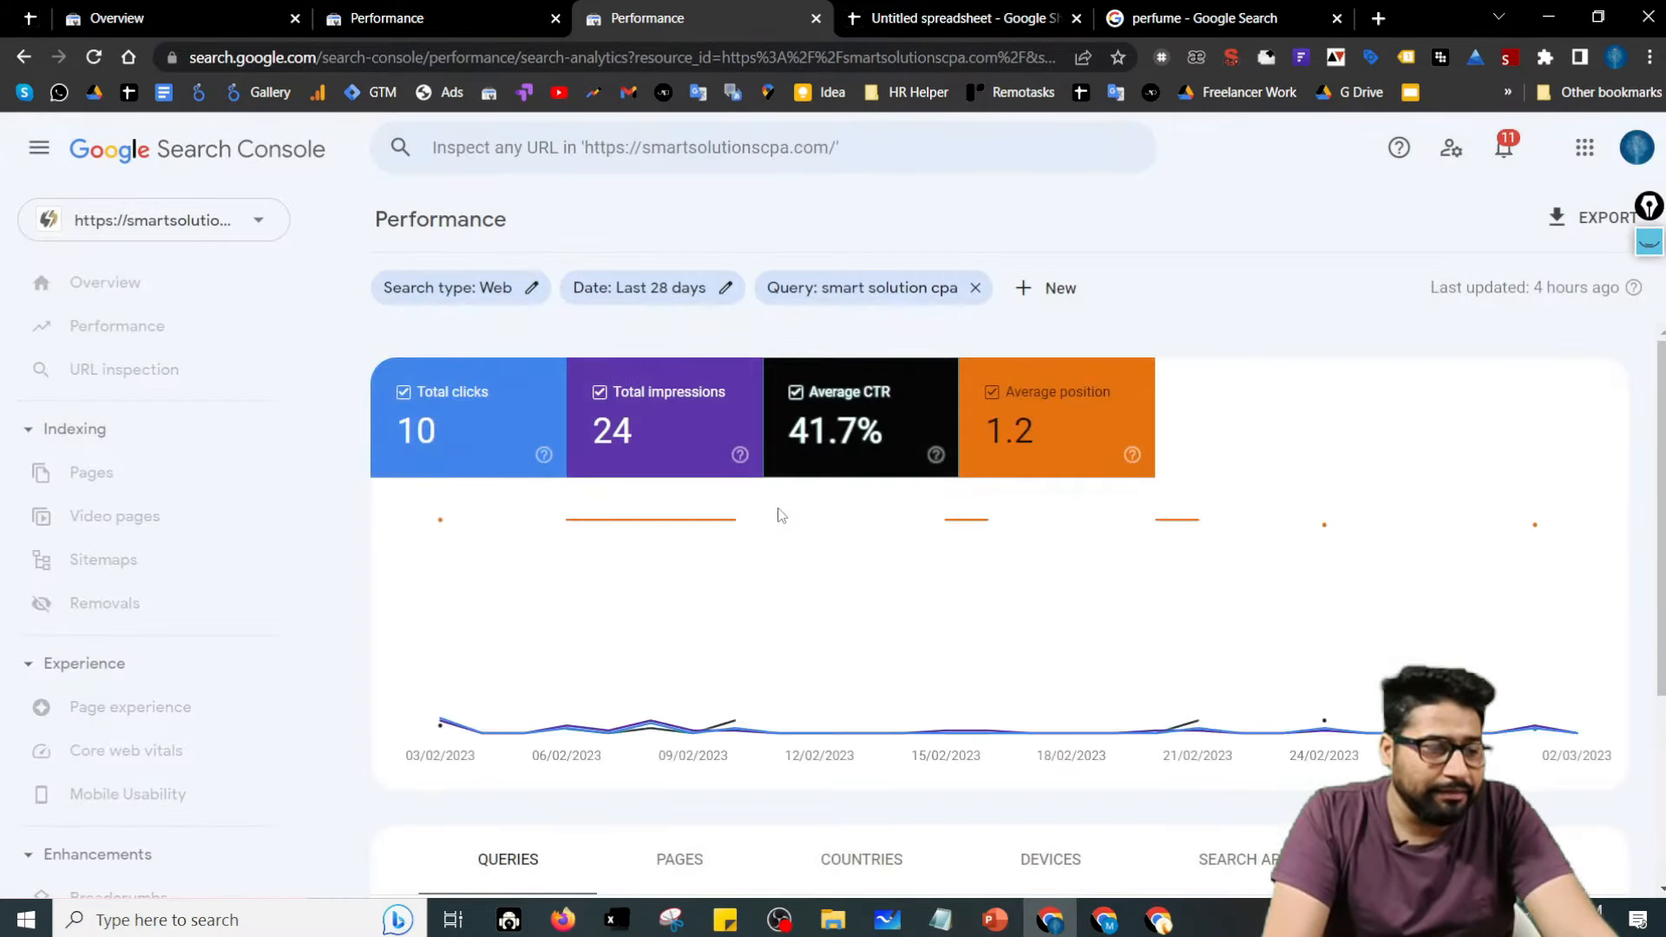
{"action": "scroll", "coordinate": [654, 809], "scroll_direction": "down", "scroll_amount": 3}
{"action": "left_click", "coordinate": [677, 560]}
{"action": "scroll", "coordinate": [829, 584], "scroll_direction": "down", "scroll_amount": 3}
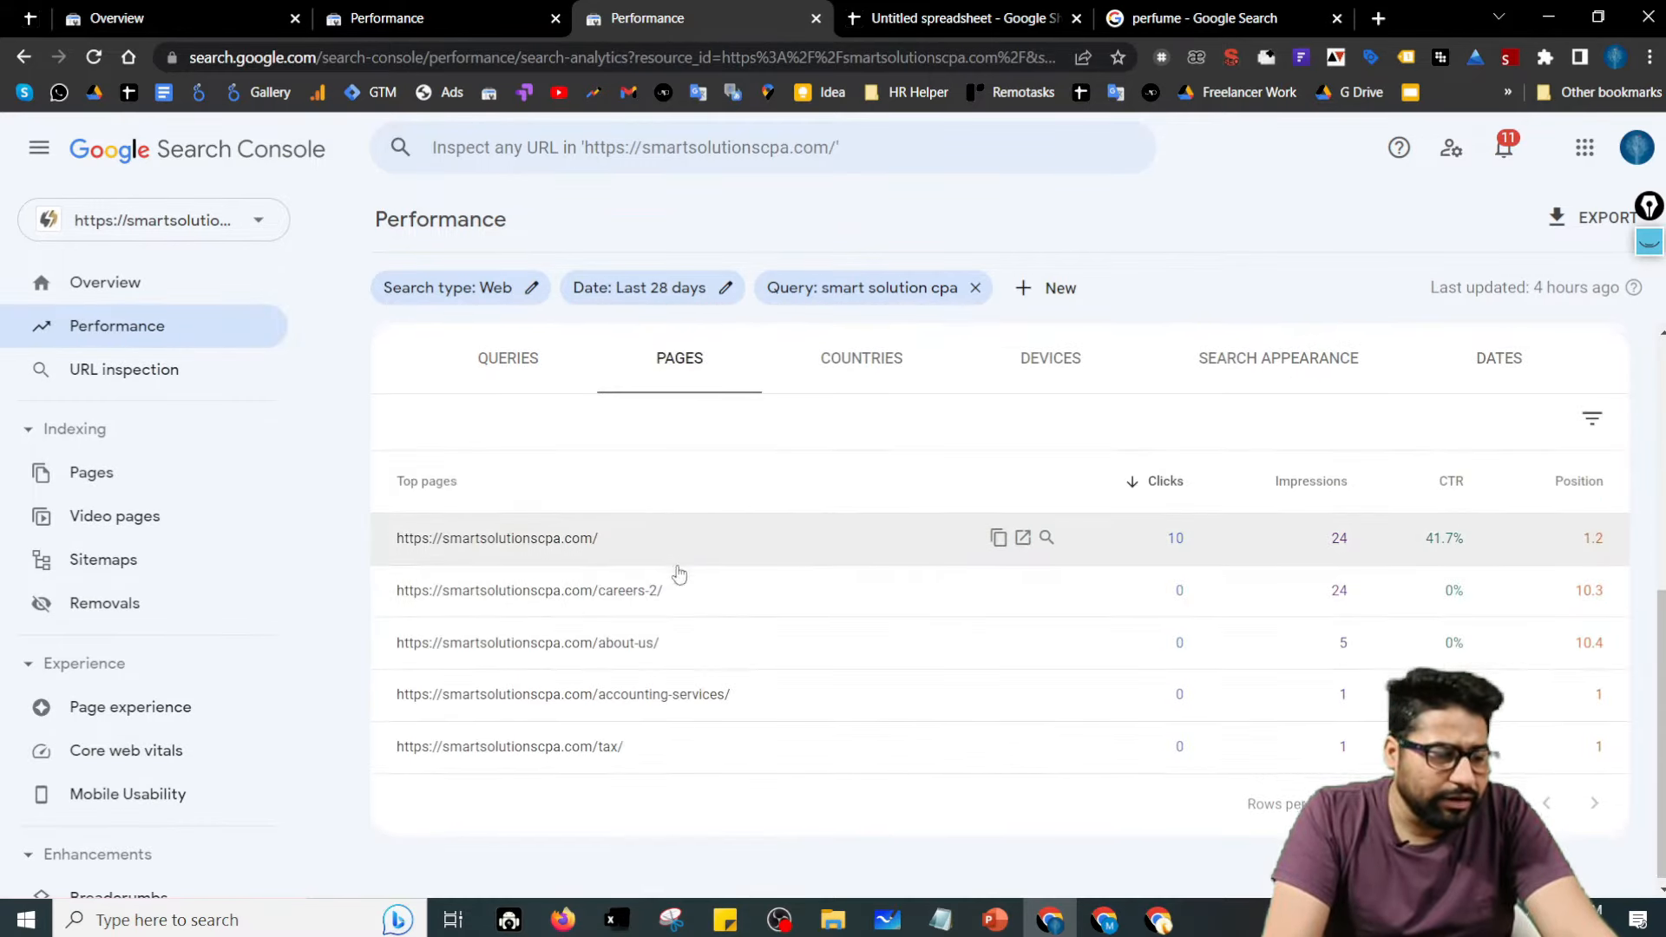
{"action": "left_click", "coordinate": [519, 360]}
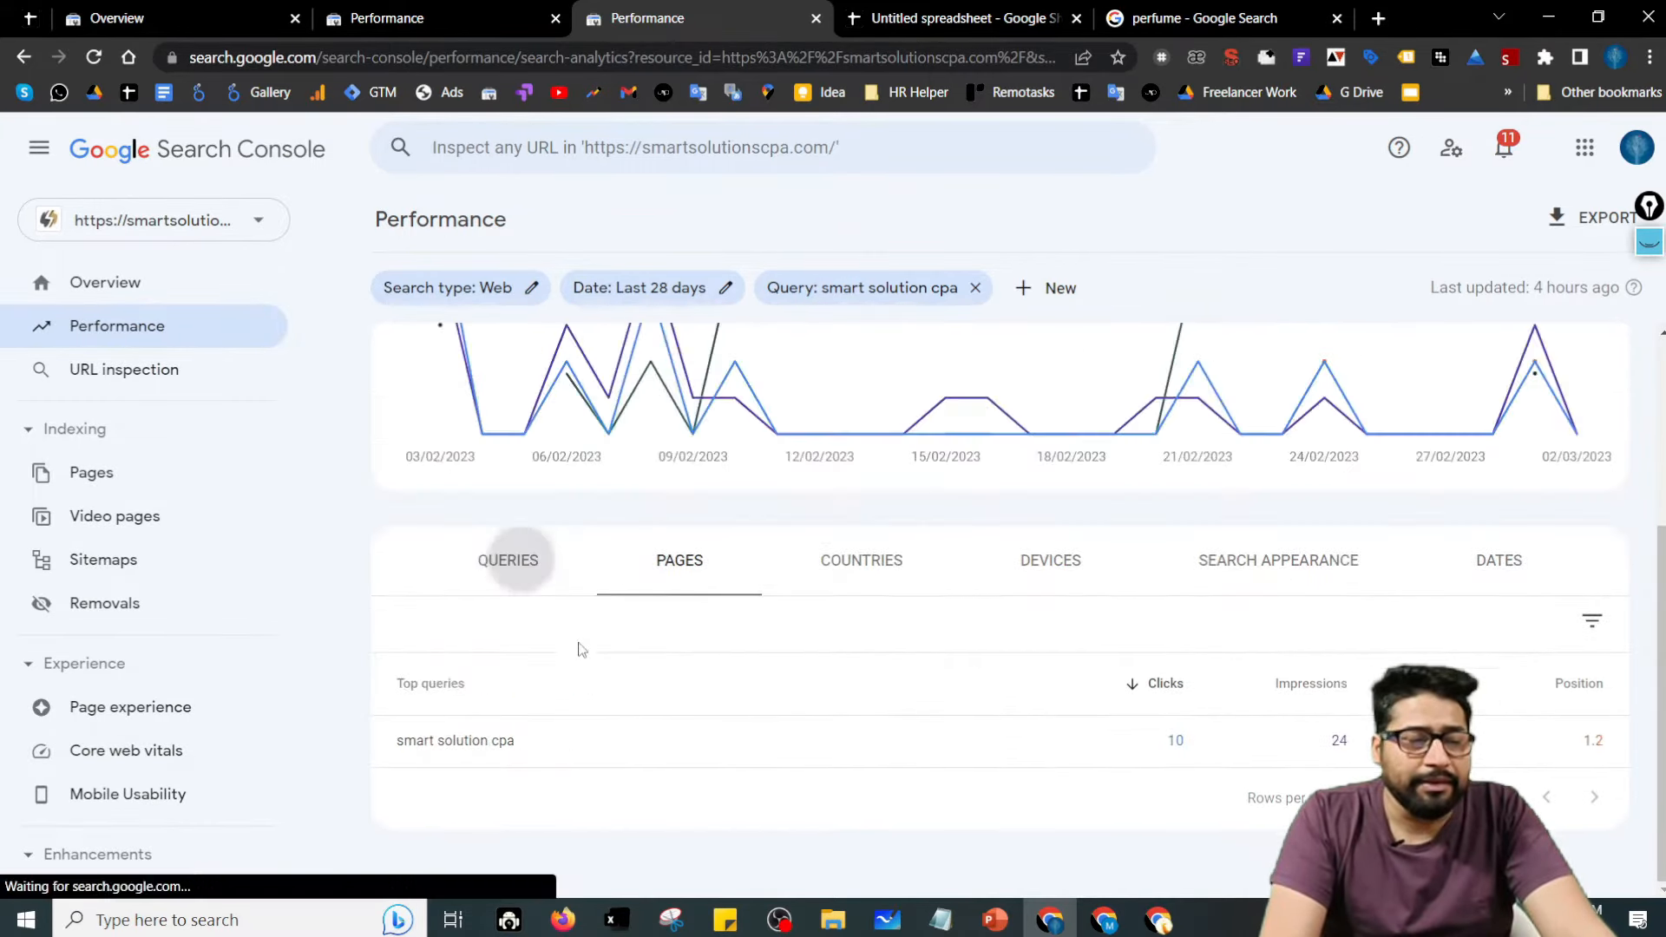
{"action": "left_click", "coordinate": [682, 562]}
{"action": "scroll", "coordinate": [885, 577], "scroll_direction": "down", "scroll_amount": 2}
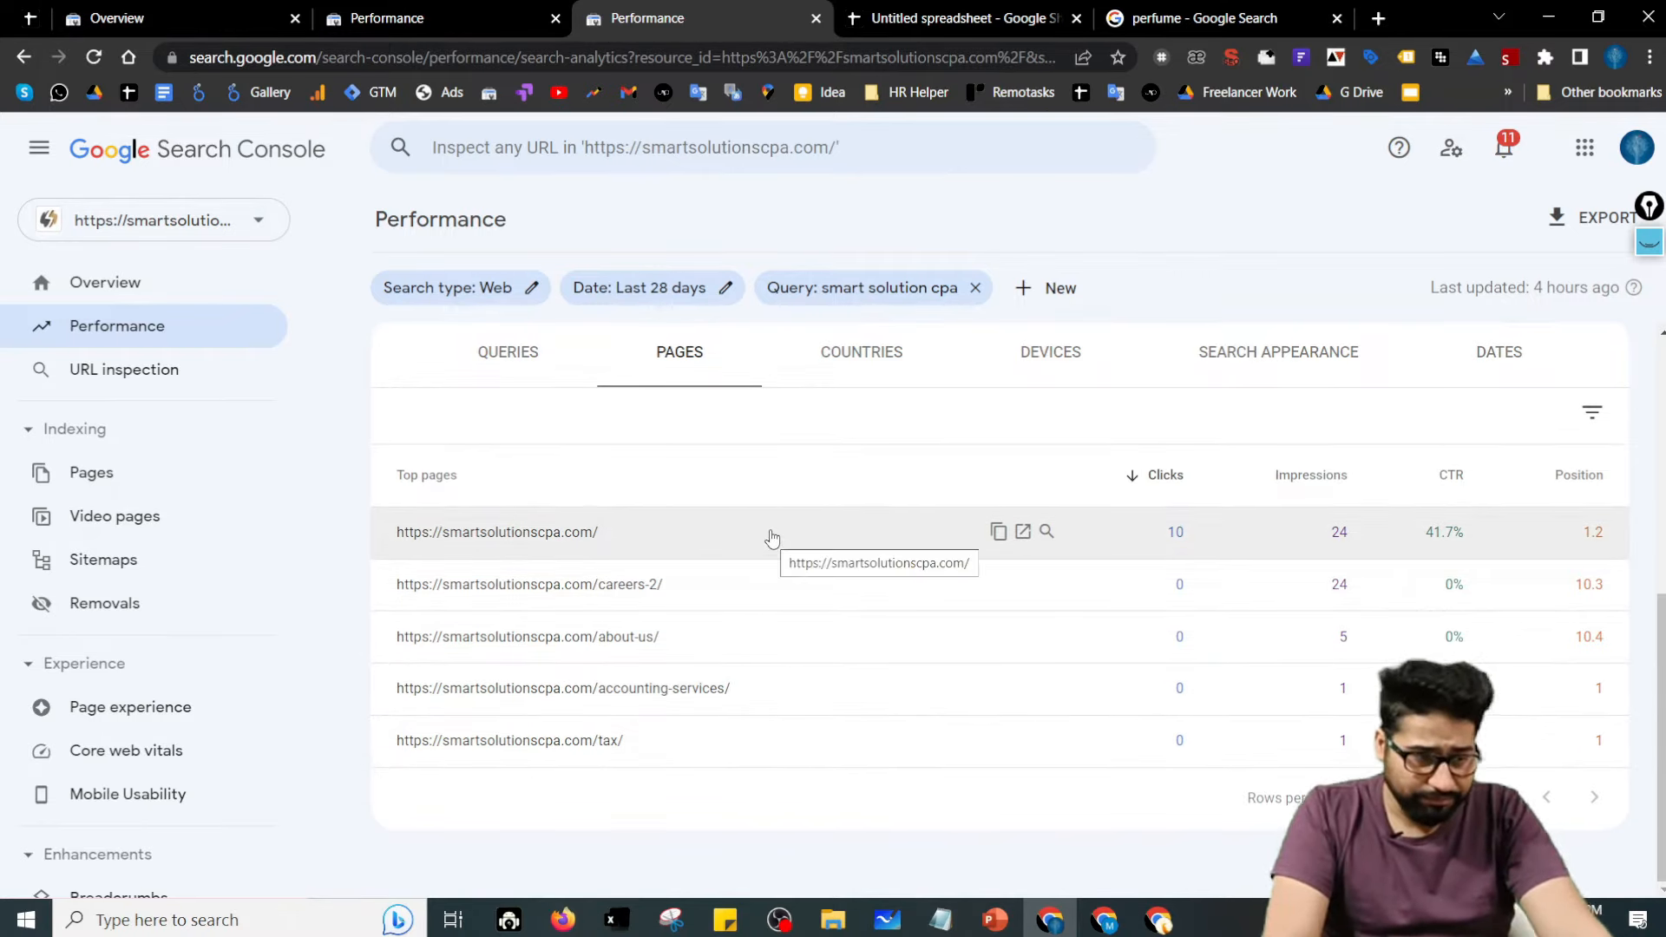
{"action": "left_click", "coordinate": [588, 534]}
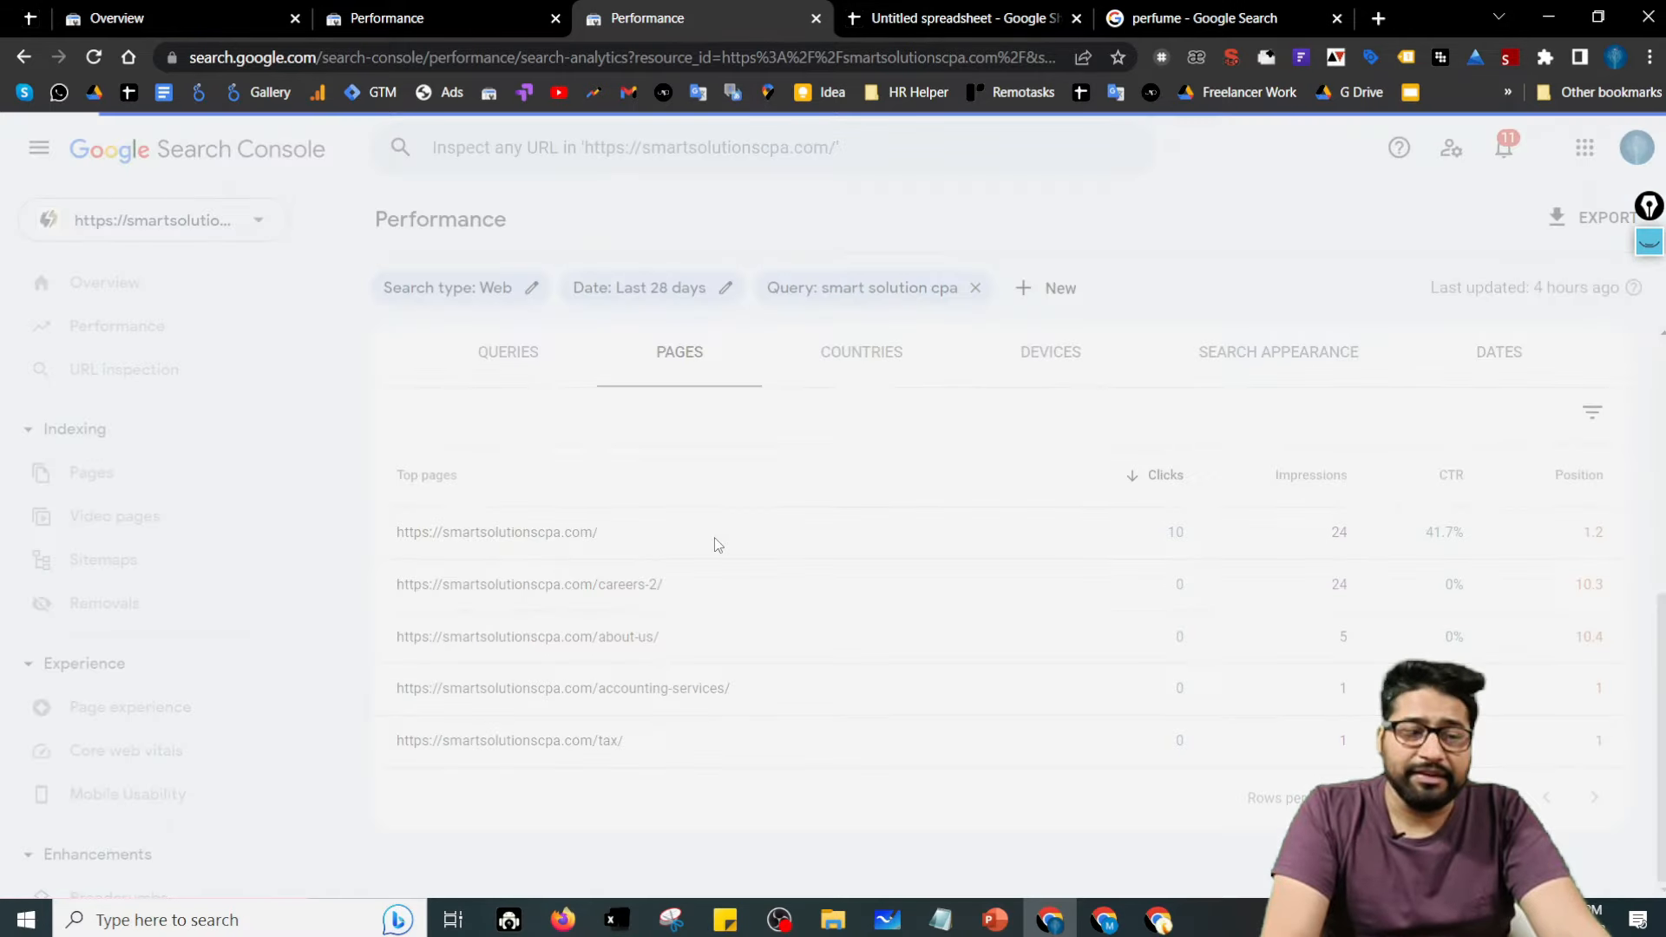
{"action": "scroll", "coordinate": [951, 563], "scroll_direction": "down", "scroll_amount": 3}
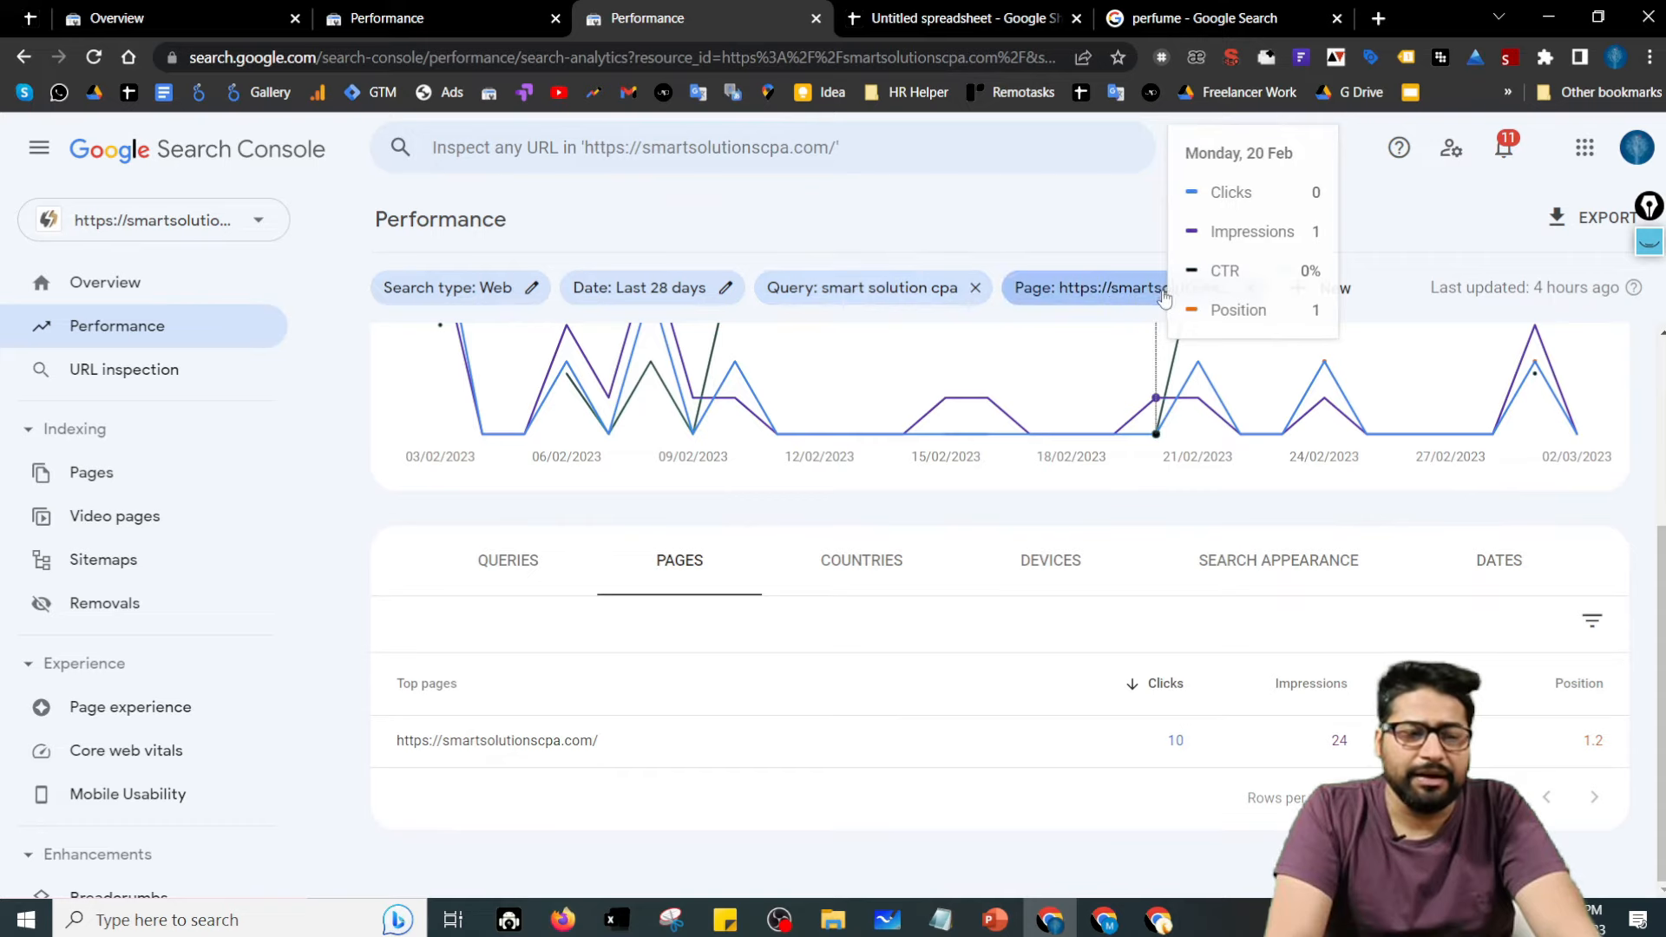
{"action": "left_click", "coordinate": [849, 587]}
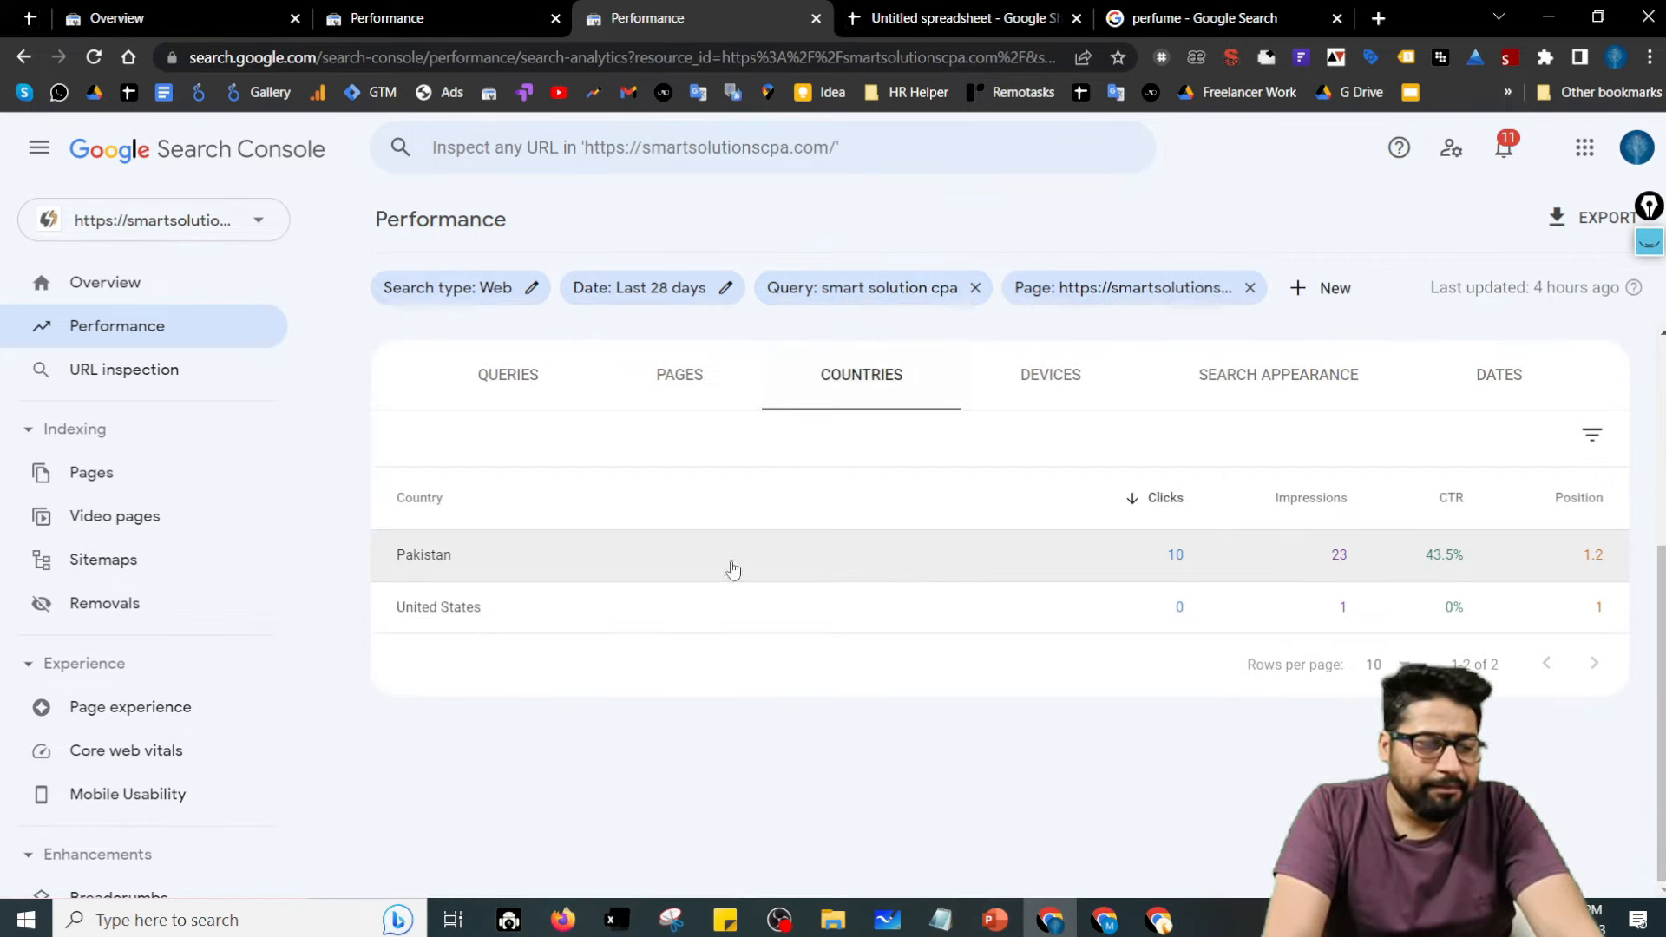
- Show the filtered report's devices, search appearance and dates breakdowns in turn, and review the daily figures and chart
{"action": "left_click", "coordinate": [1065, 525]}
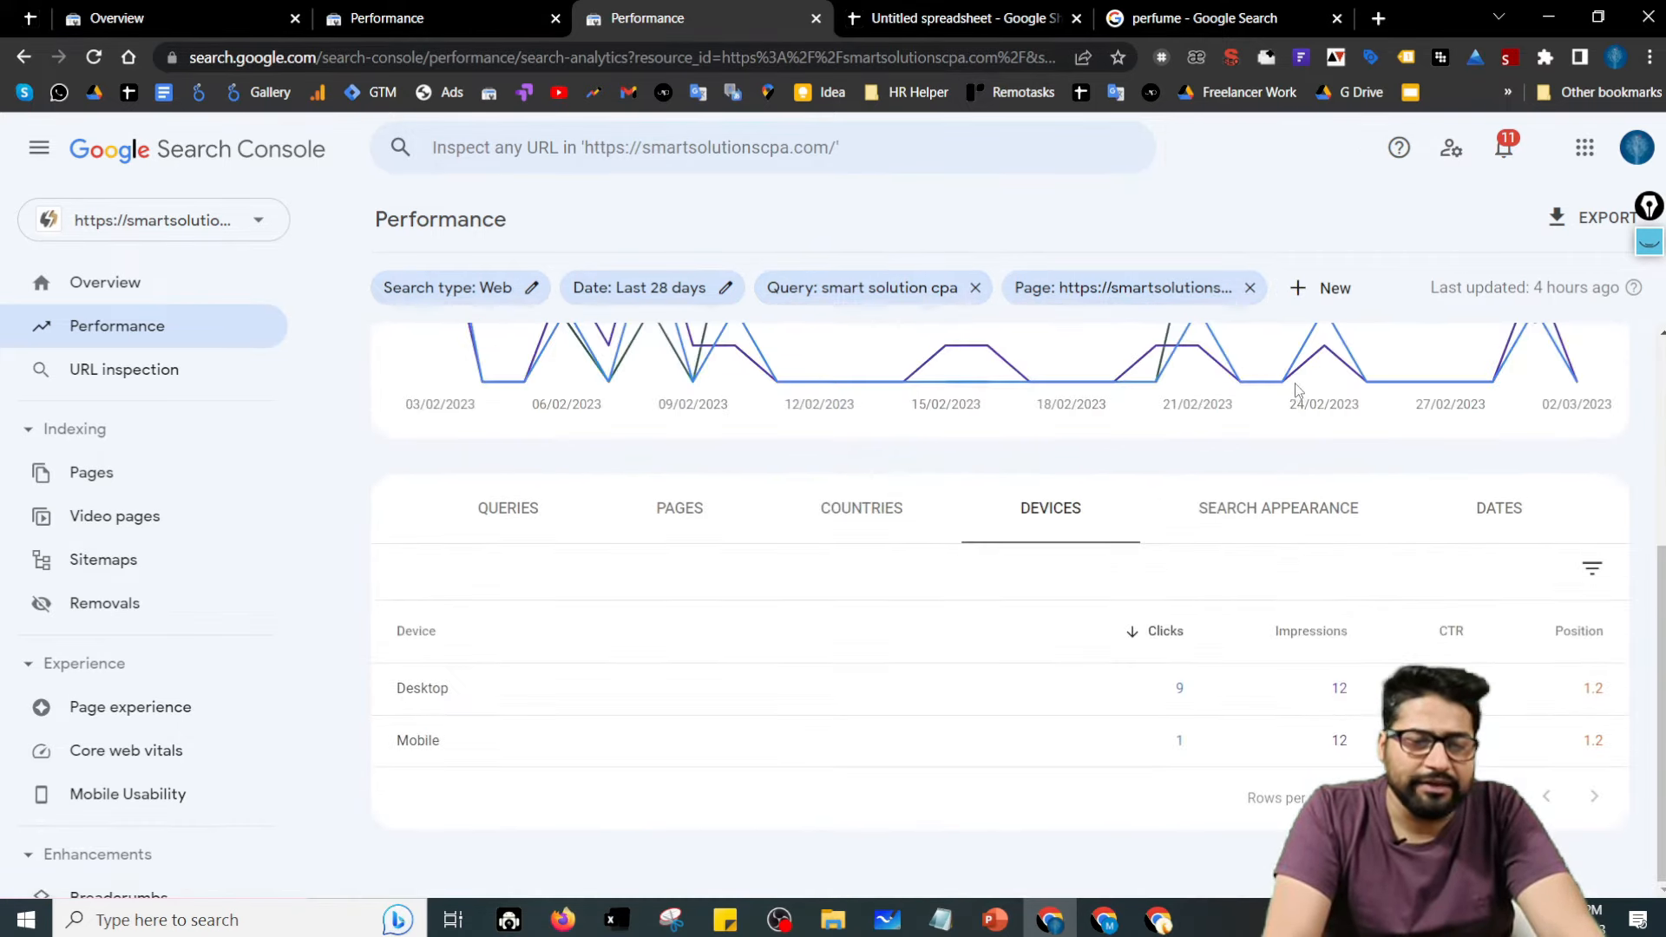
{"action": "left_click", "coordinate": [1299, 501]}
{"action": "left_click", "coordinate": [1504, 509]}
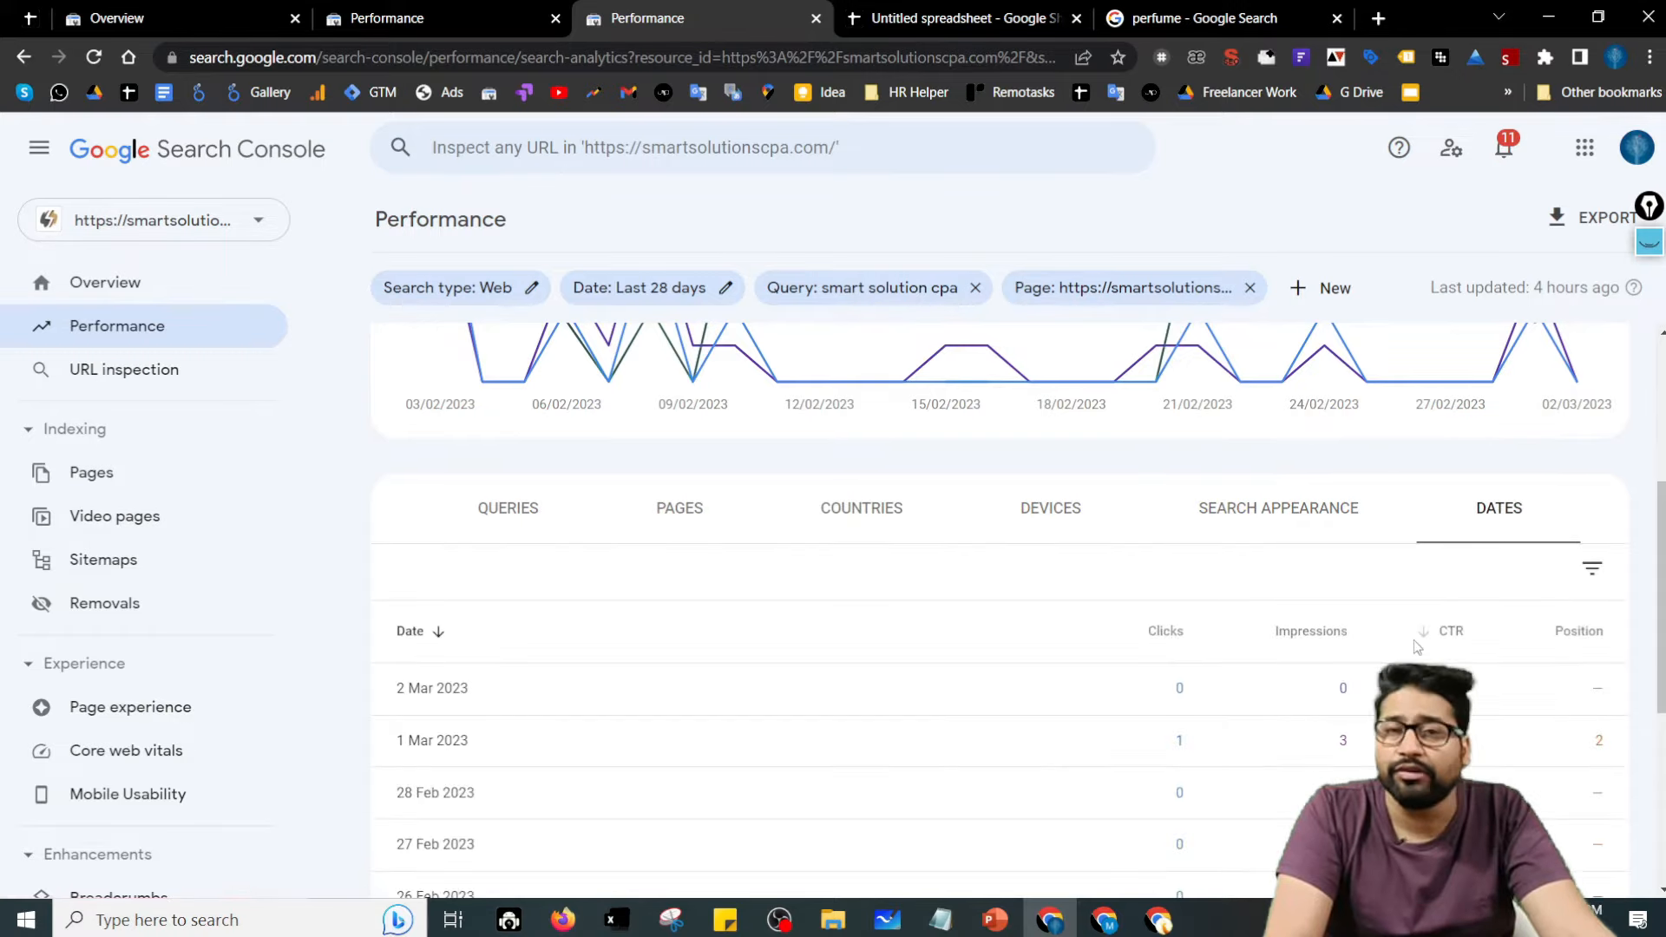
{"action": "scroll", "coordinate": [1080, 642], "scroll_direction": "down", "scroll_amount": 4}
{"action": "scroll", "coordinate": [1078, 640], "scroll_direction": "up", "scroll_amount": 8}
{"action": "scroll", "coordinate": [973, 605], "scroll_direction": "down", "scroll_amount": 2}
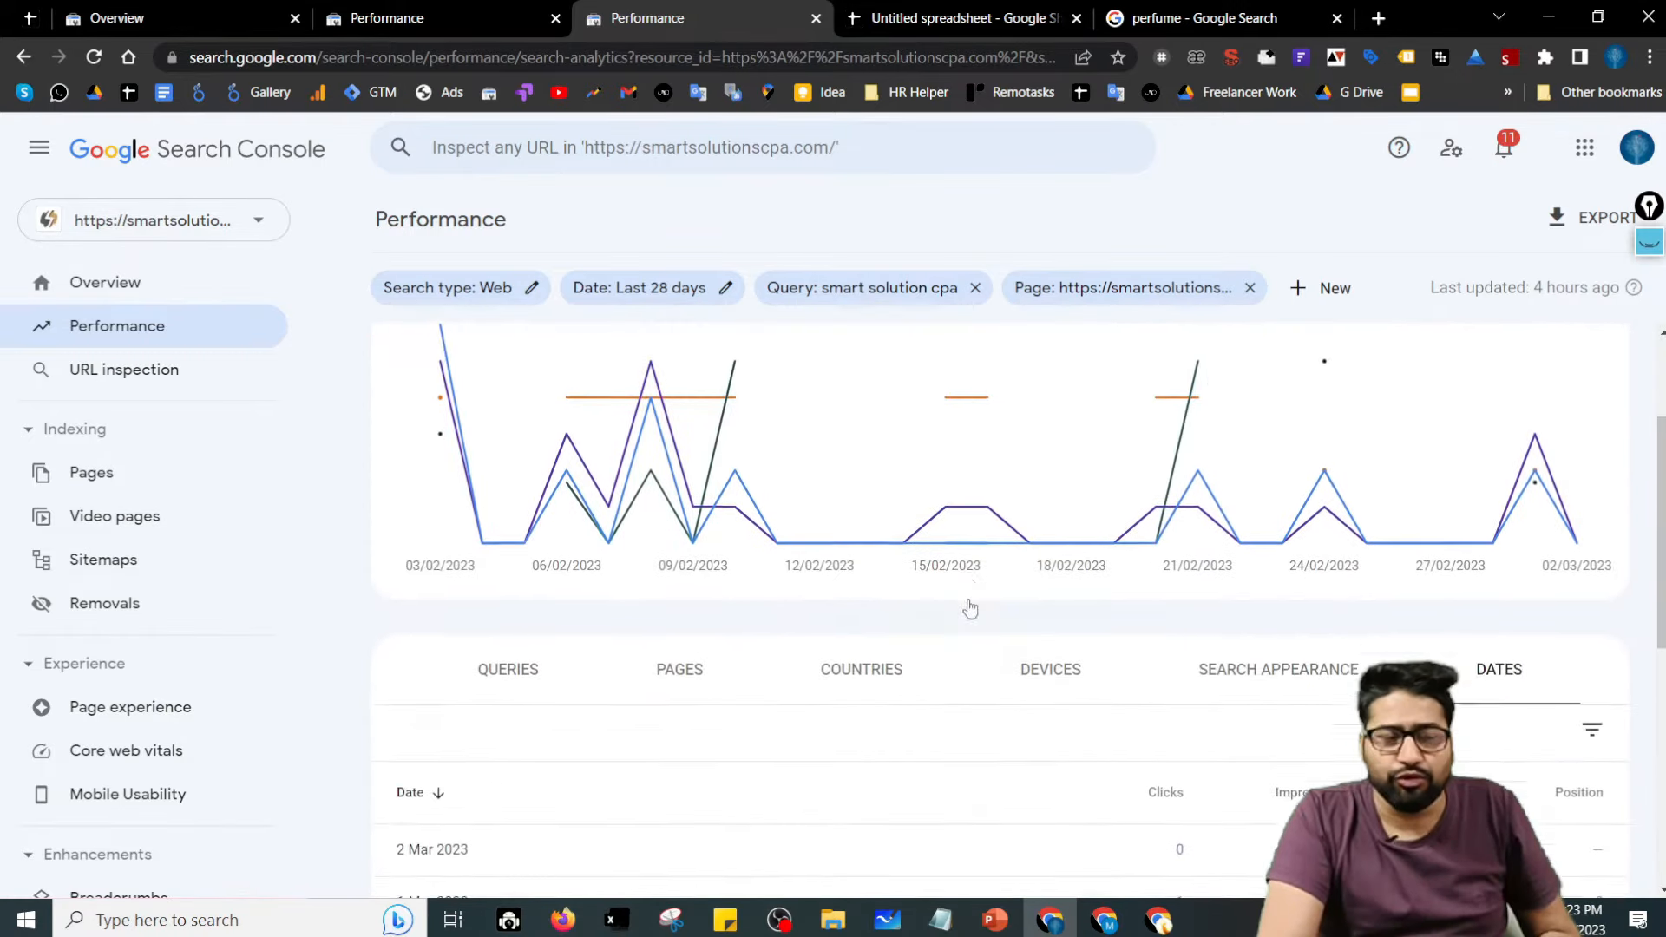
{"action": "scroll", "coordinate": [973, 605], "scroll_direction": "up", "scroll_amount": 2}
- Remove the homepage page filter and show the pages breakdown for the query "smart solution cpa"
{"action": "left_click", "coordinate": [1249, 287]}
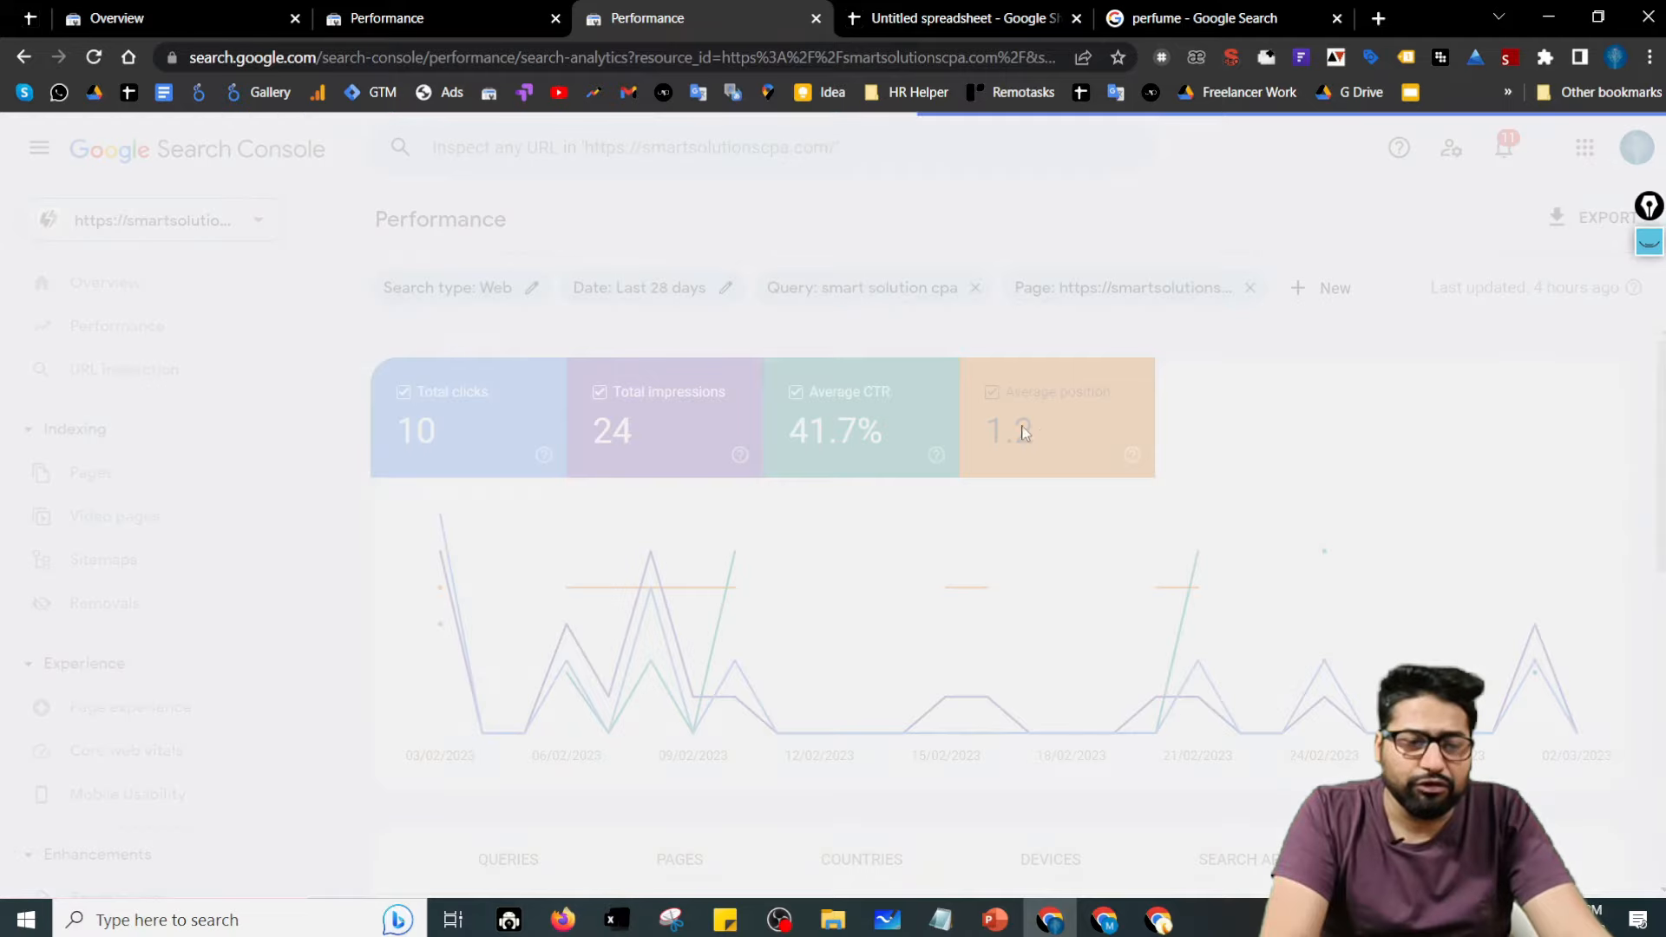
{"action": "scroll", "coordinate": [963, 531], "scroll_direction": "down", "scroll_amount": 5}
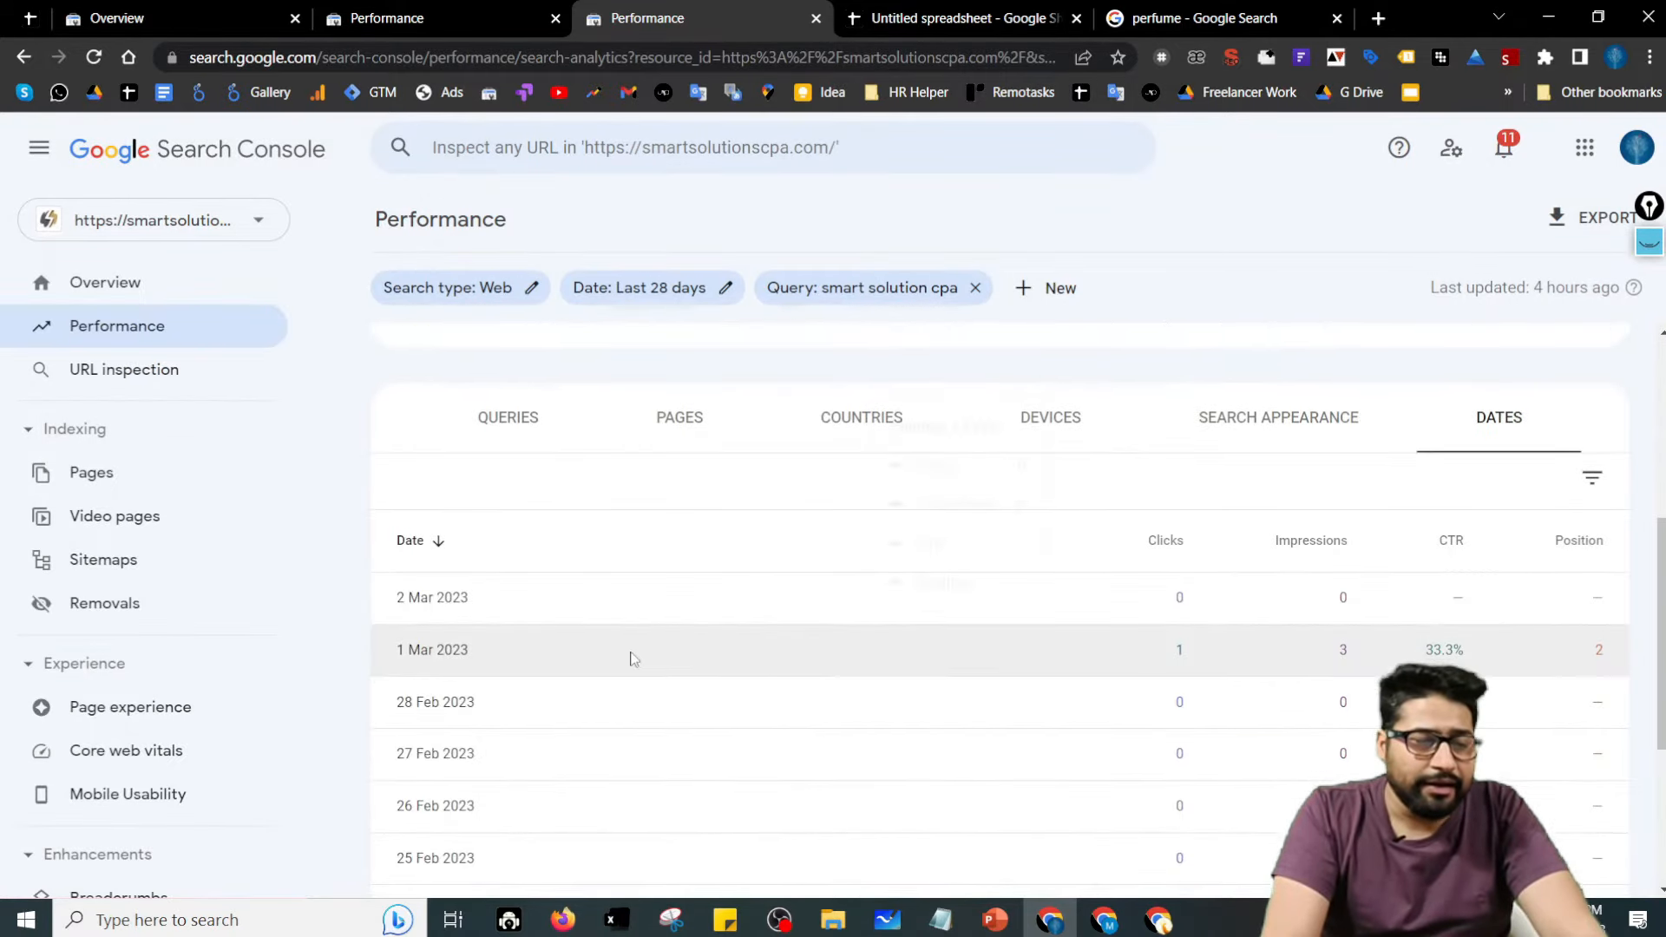
{"action": "scroll", "coordinate": [691, 484], "scroll_direction": "up", "scroll_amount": 1}
{"action": "left_click", "coordinate": [700, 546]}
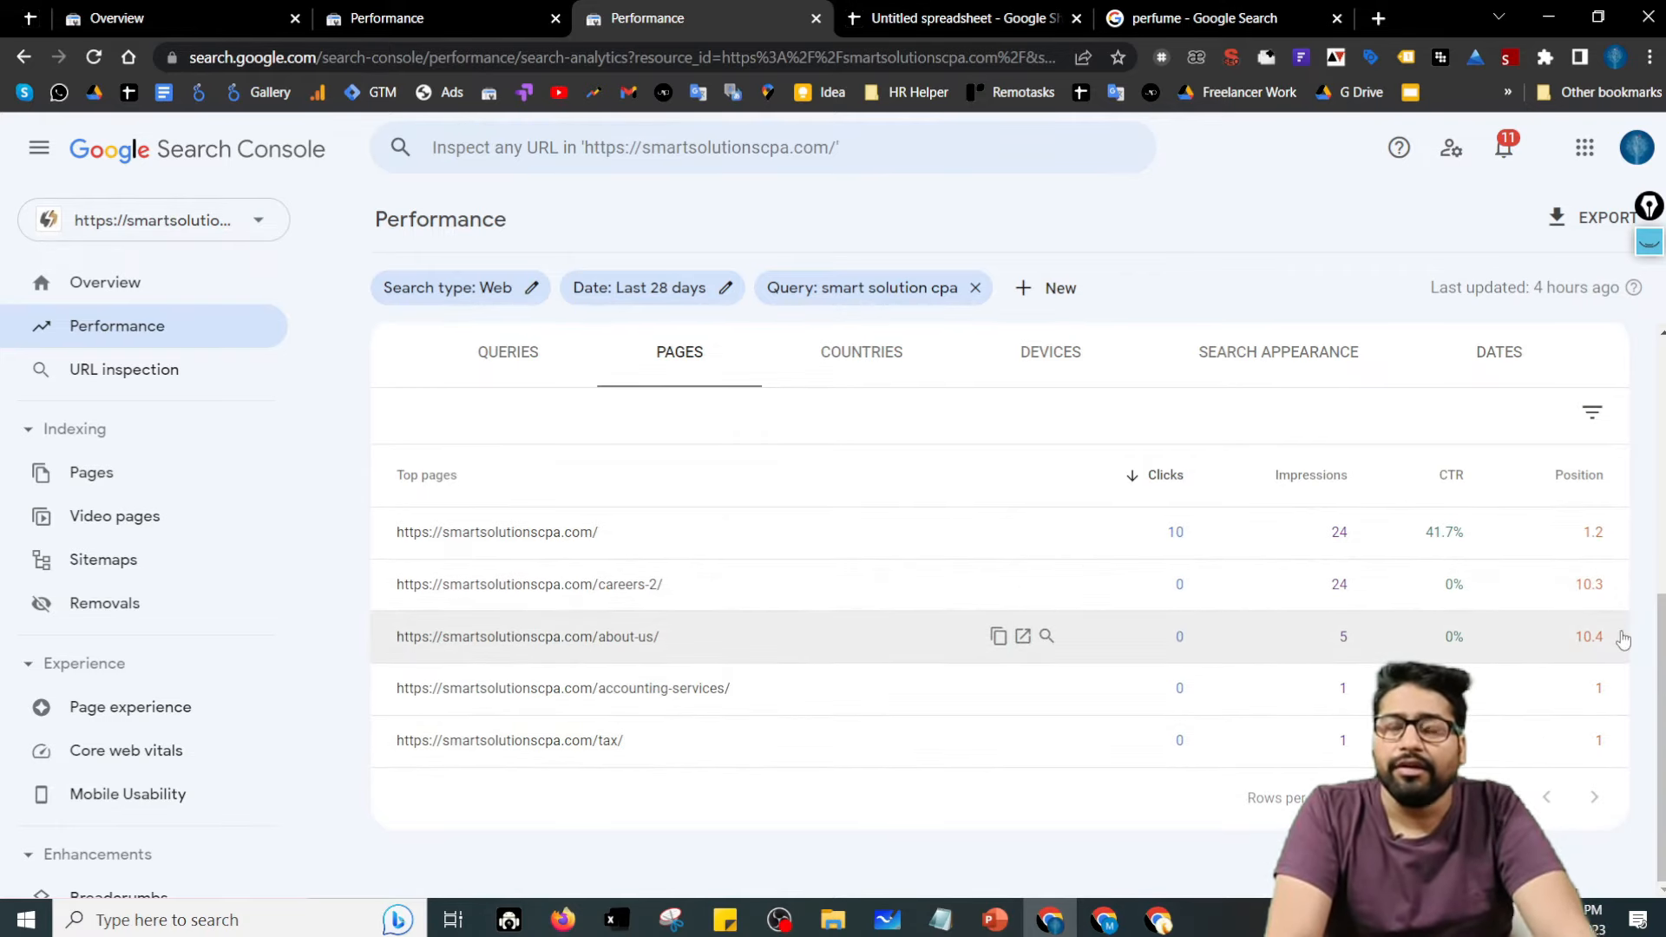
- Review the performance chart, return to the queries breakdown, and remove the "smart solution cpa" query filter
{"action": "scroll", "coordinate": [1557, 653], "scroll_direction": "up", "scroll_amount": 5}
{"action": "mouse_move", "coordinate": [1024, 636]}
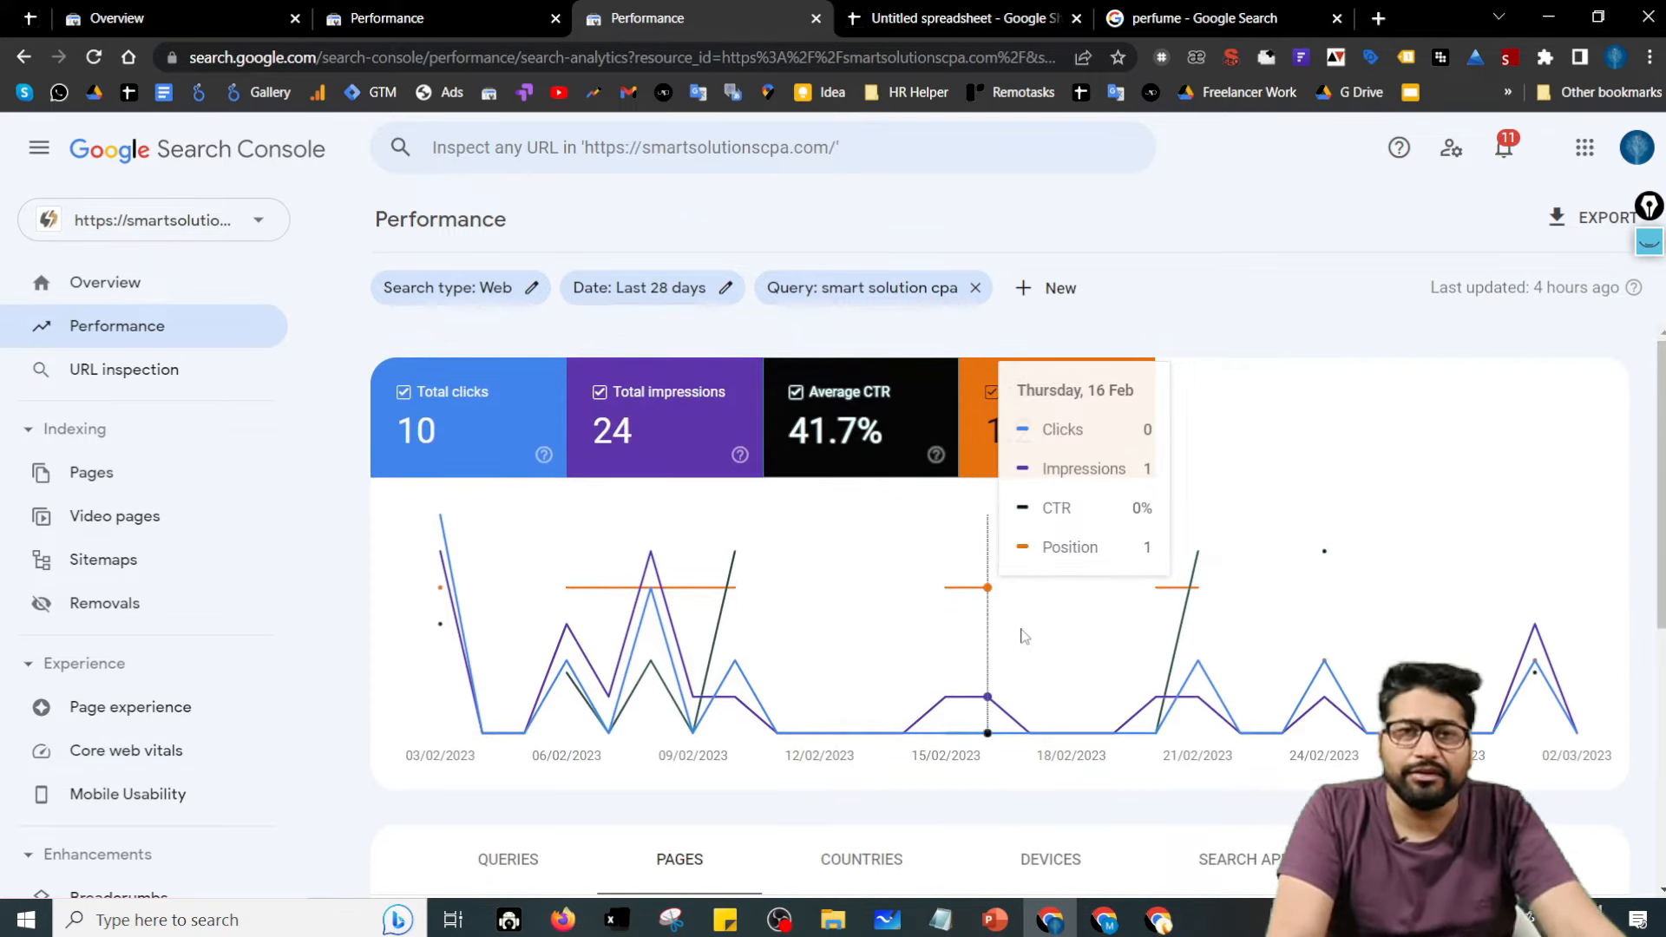
{"action": "scroll", "coordinate": [1024, 636], "scroll_direction": "down", "scroll_amount": 5}
{"action": "left_click", "coordinate": [539, 382]}
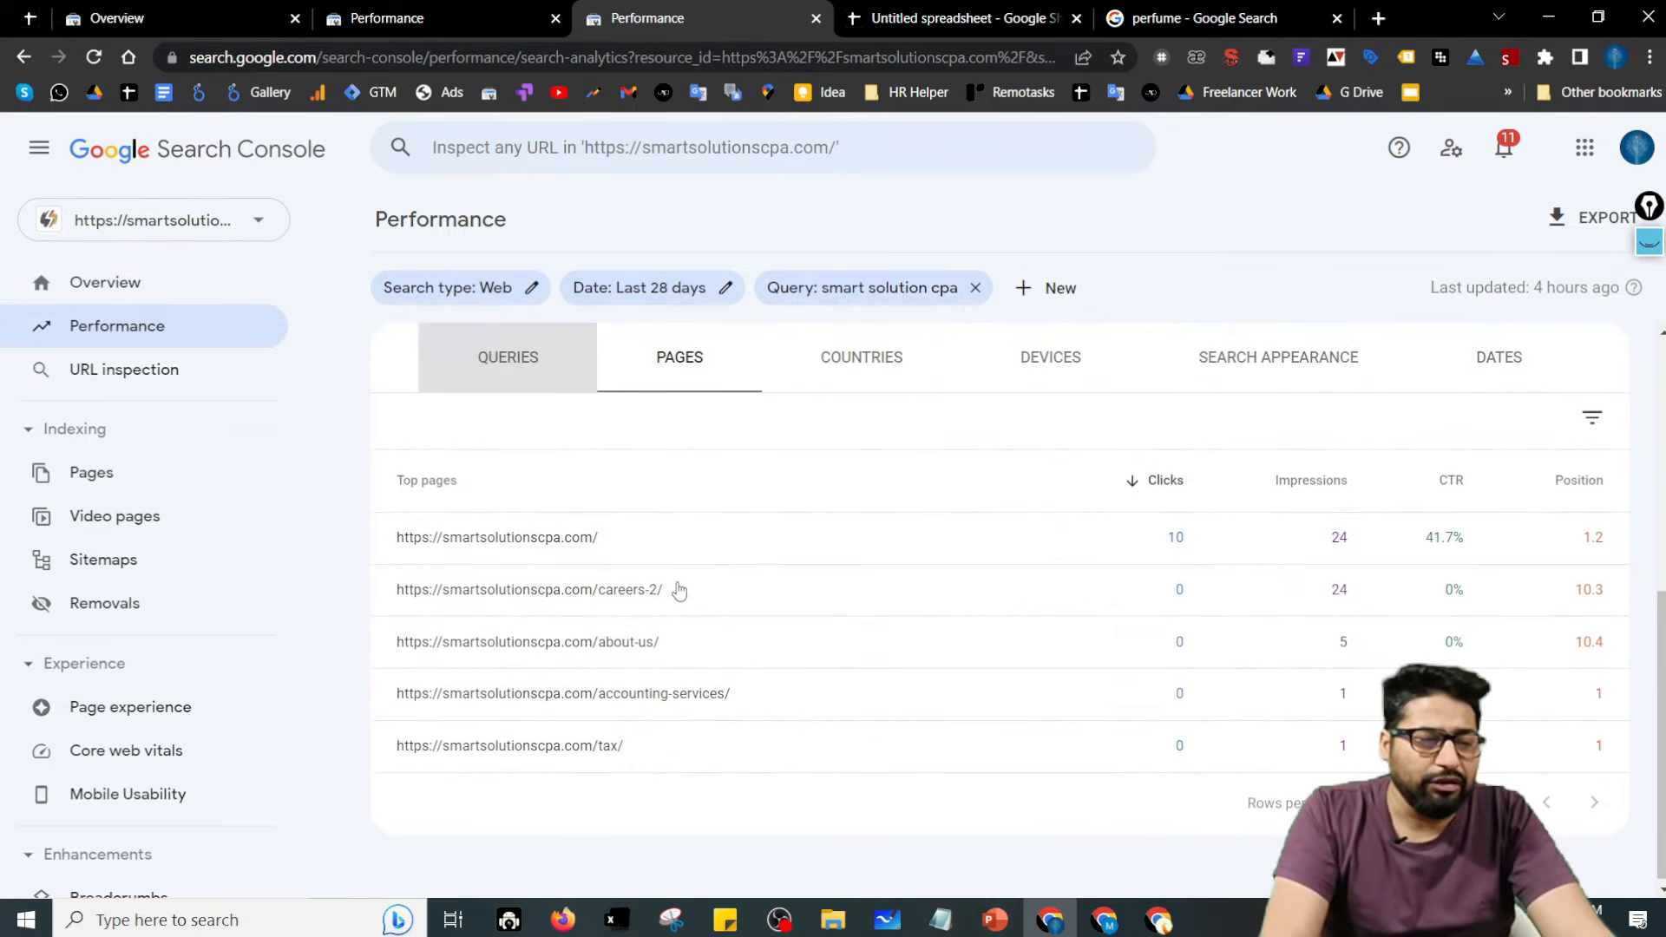
{"action": "scroll", "coordinate": [1024, 269], "scroll_direction": "up", "scroll_amount": 5}
{"action": "left_click", "coordinate": [975, 287]}
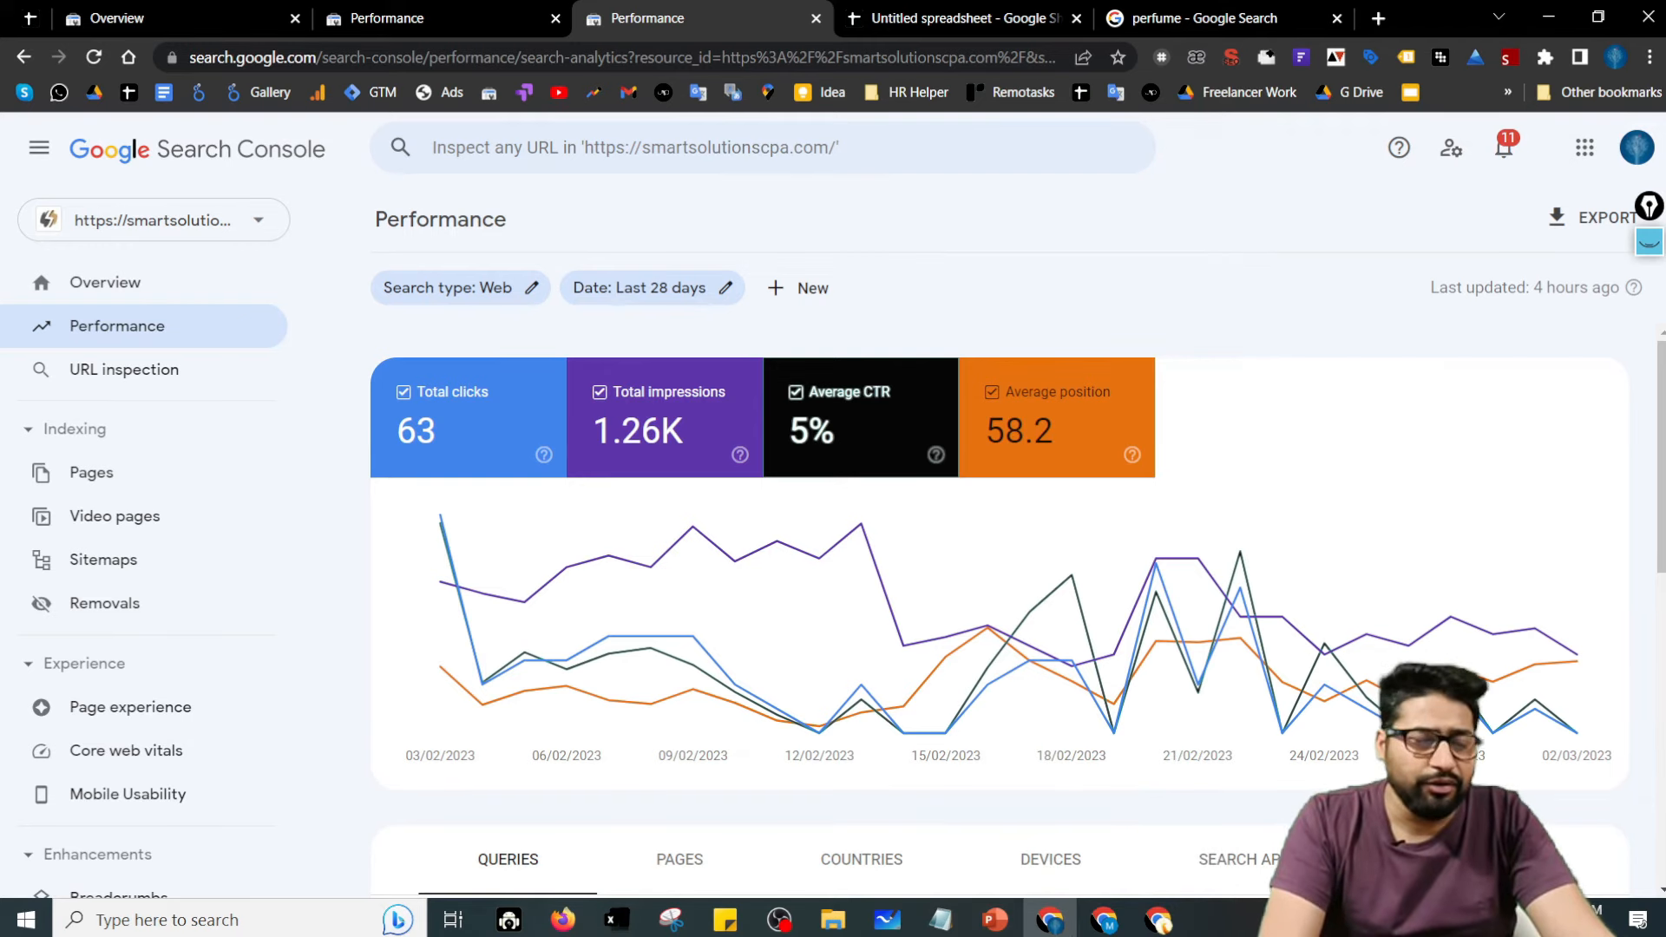
- Switch to the other Chrome window and open kishankumar.co.in/resource/ in its empty tab
{"action": "left_click", "coordinate": [1103, 920]}
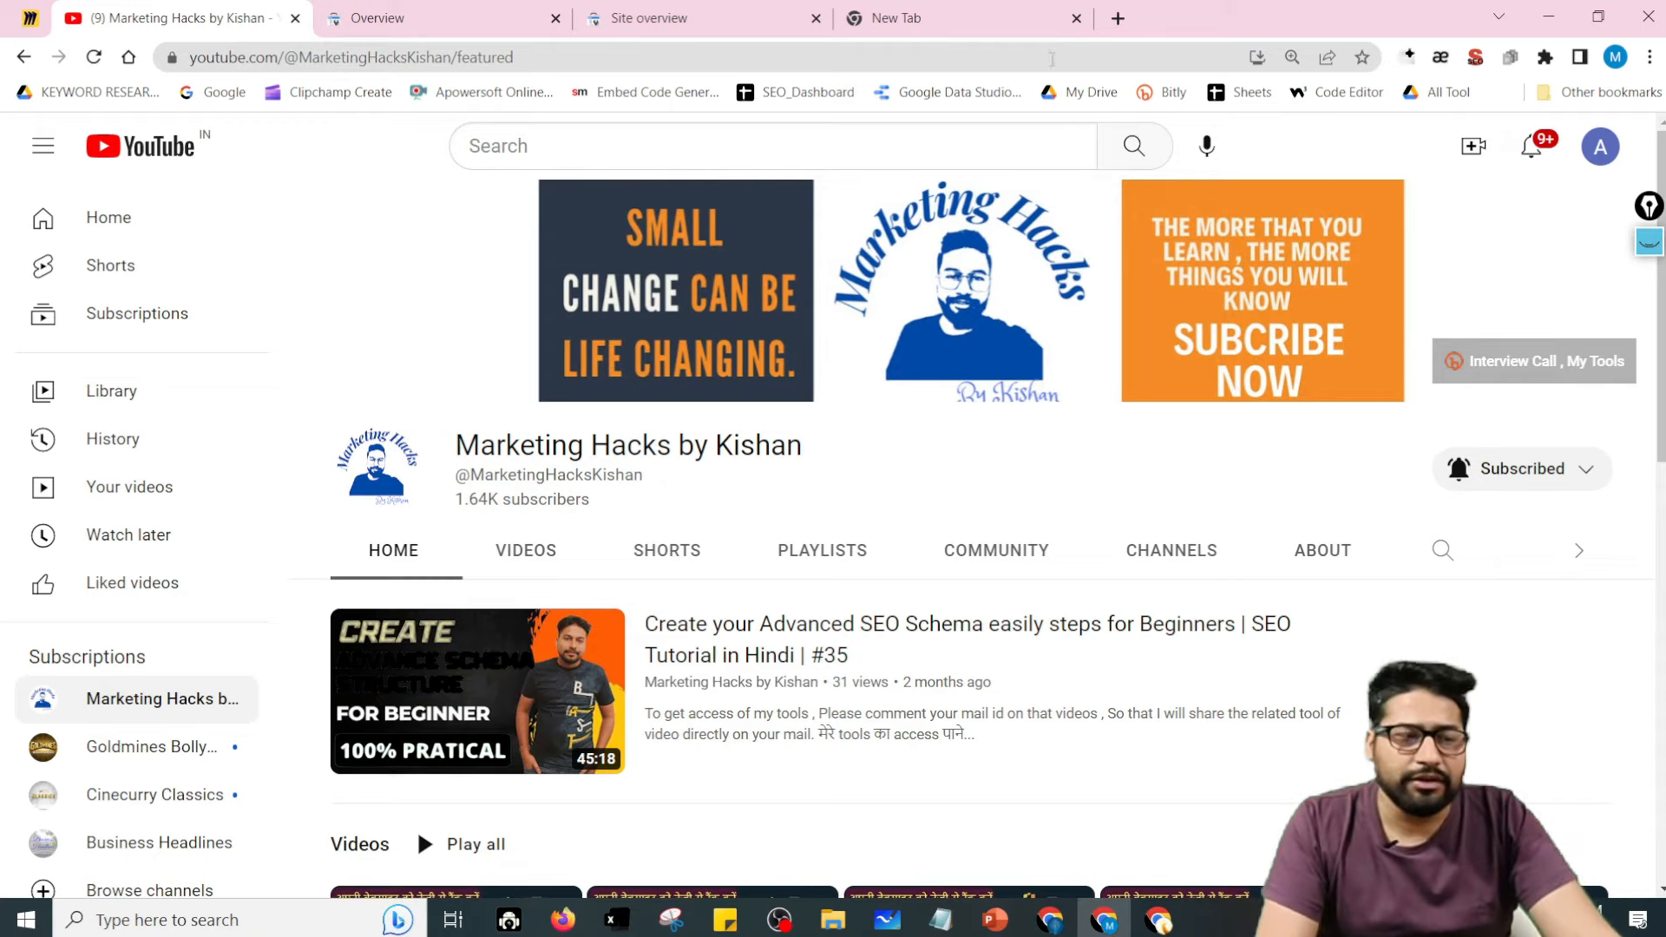
{"action": "left_click", "coordinate": [1015, 12]}
{"action": "left_click", "coordinate": [815, 63]}
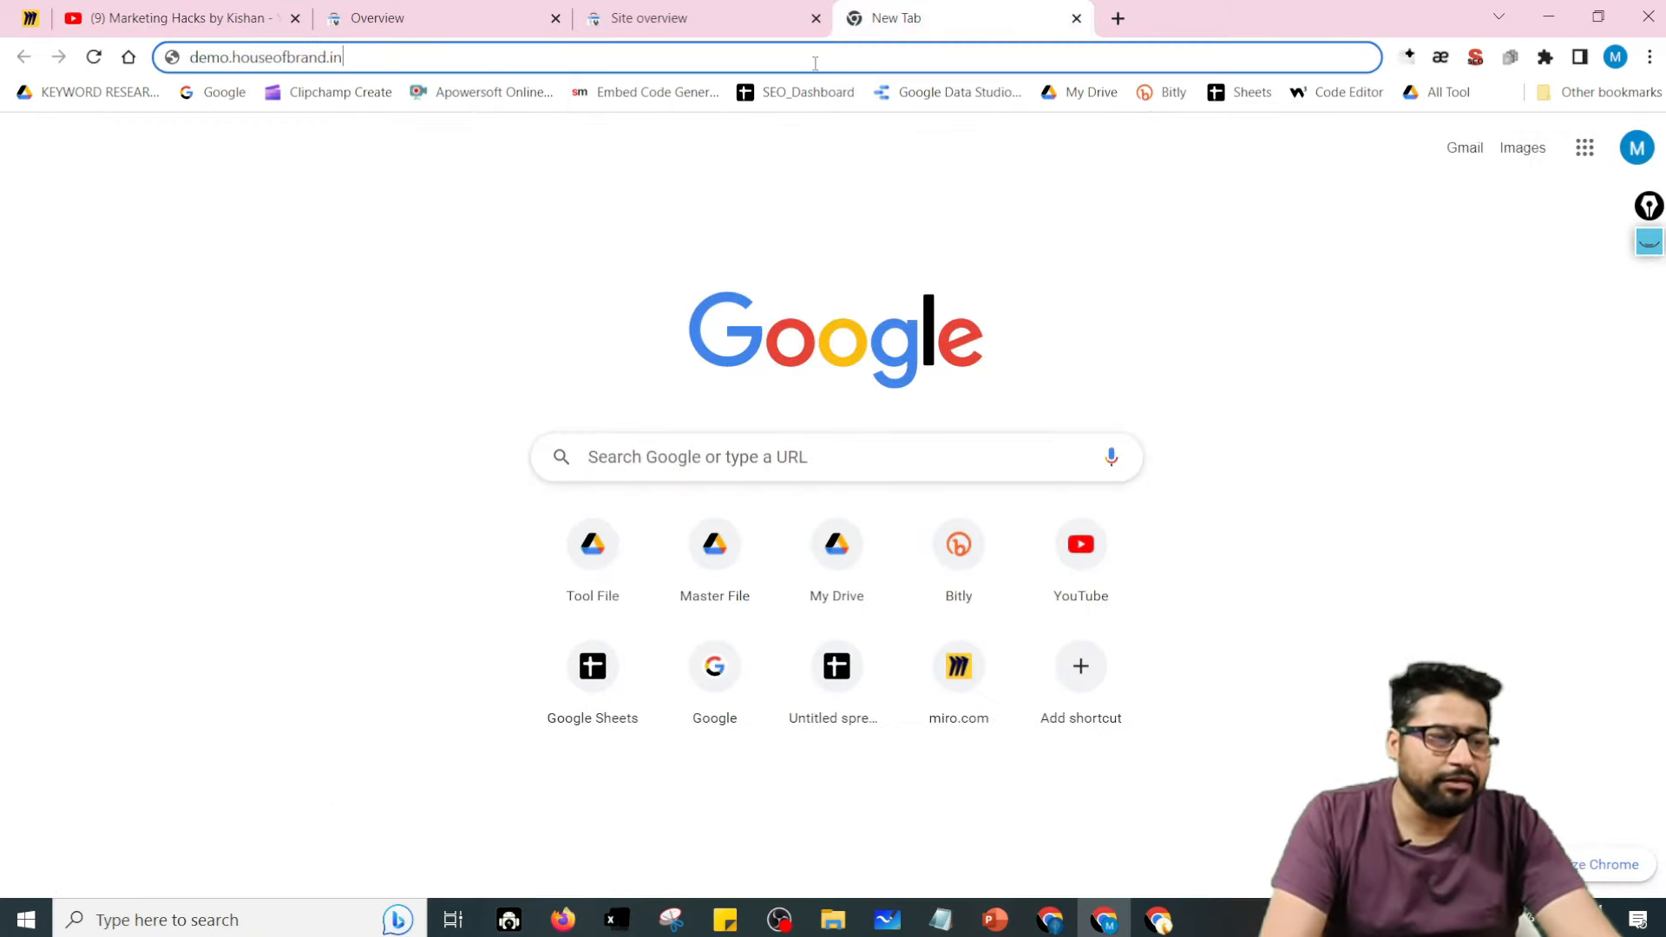
{"action": "type", "text": "q"}
{"action": "key", "text": "ctrl+a"}
{"action": "type", "text": "ki"}
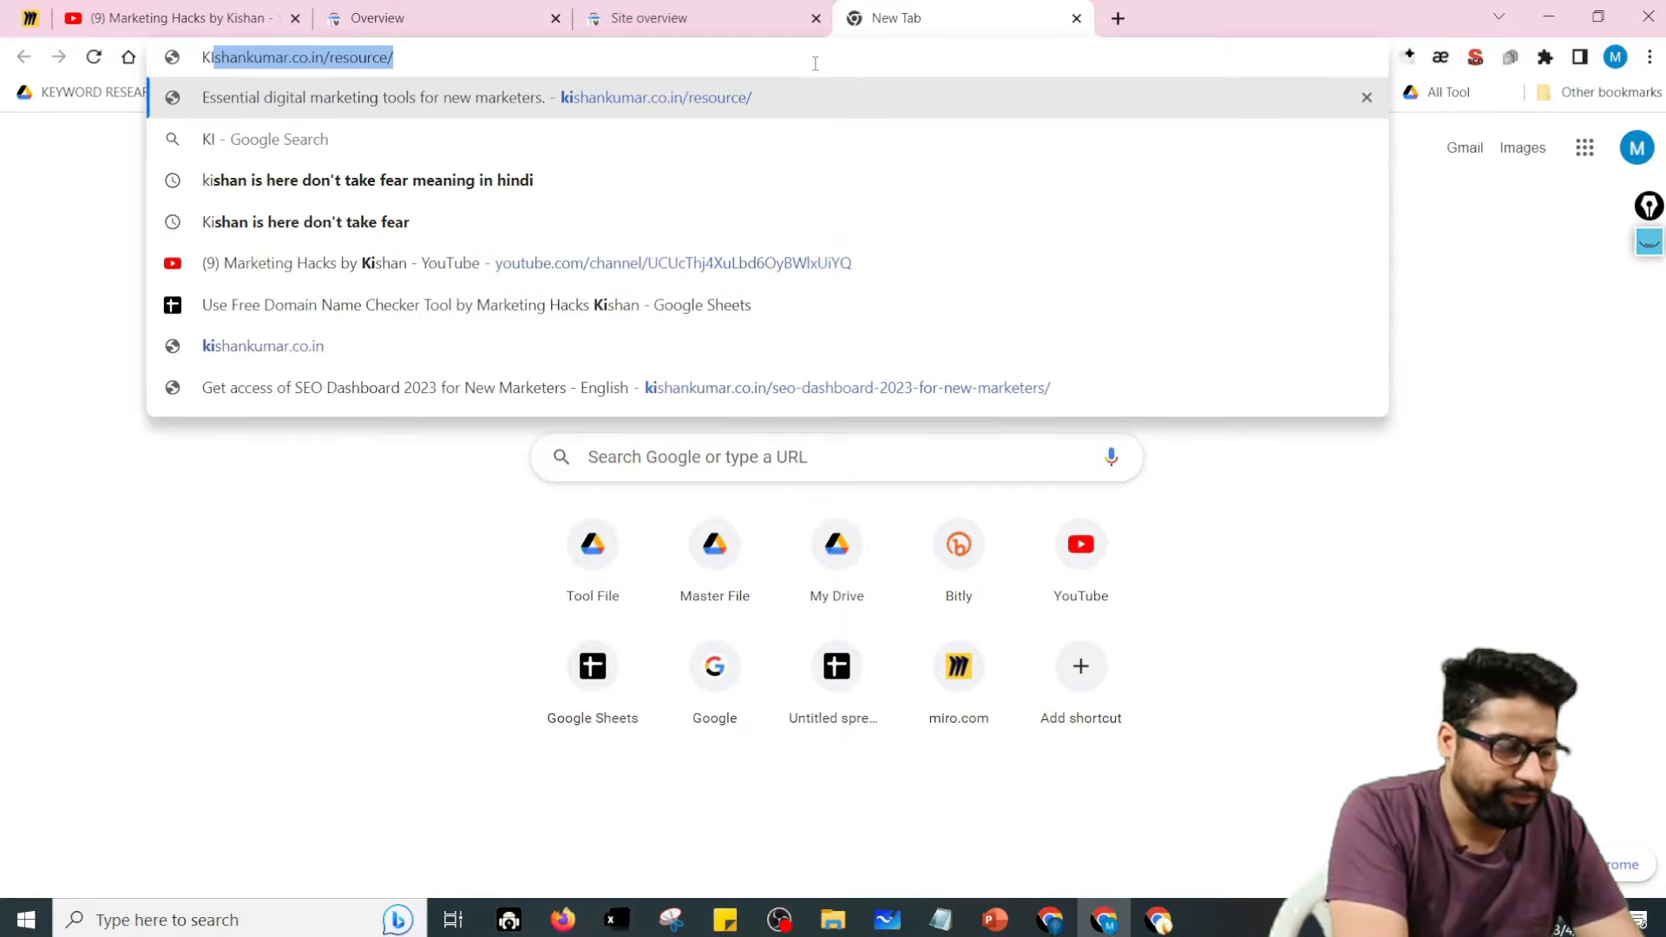
{"action": "key", "text": "Return"}
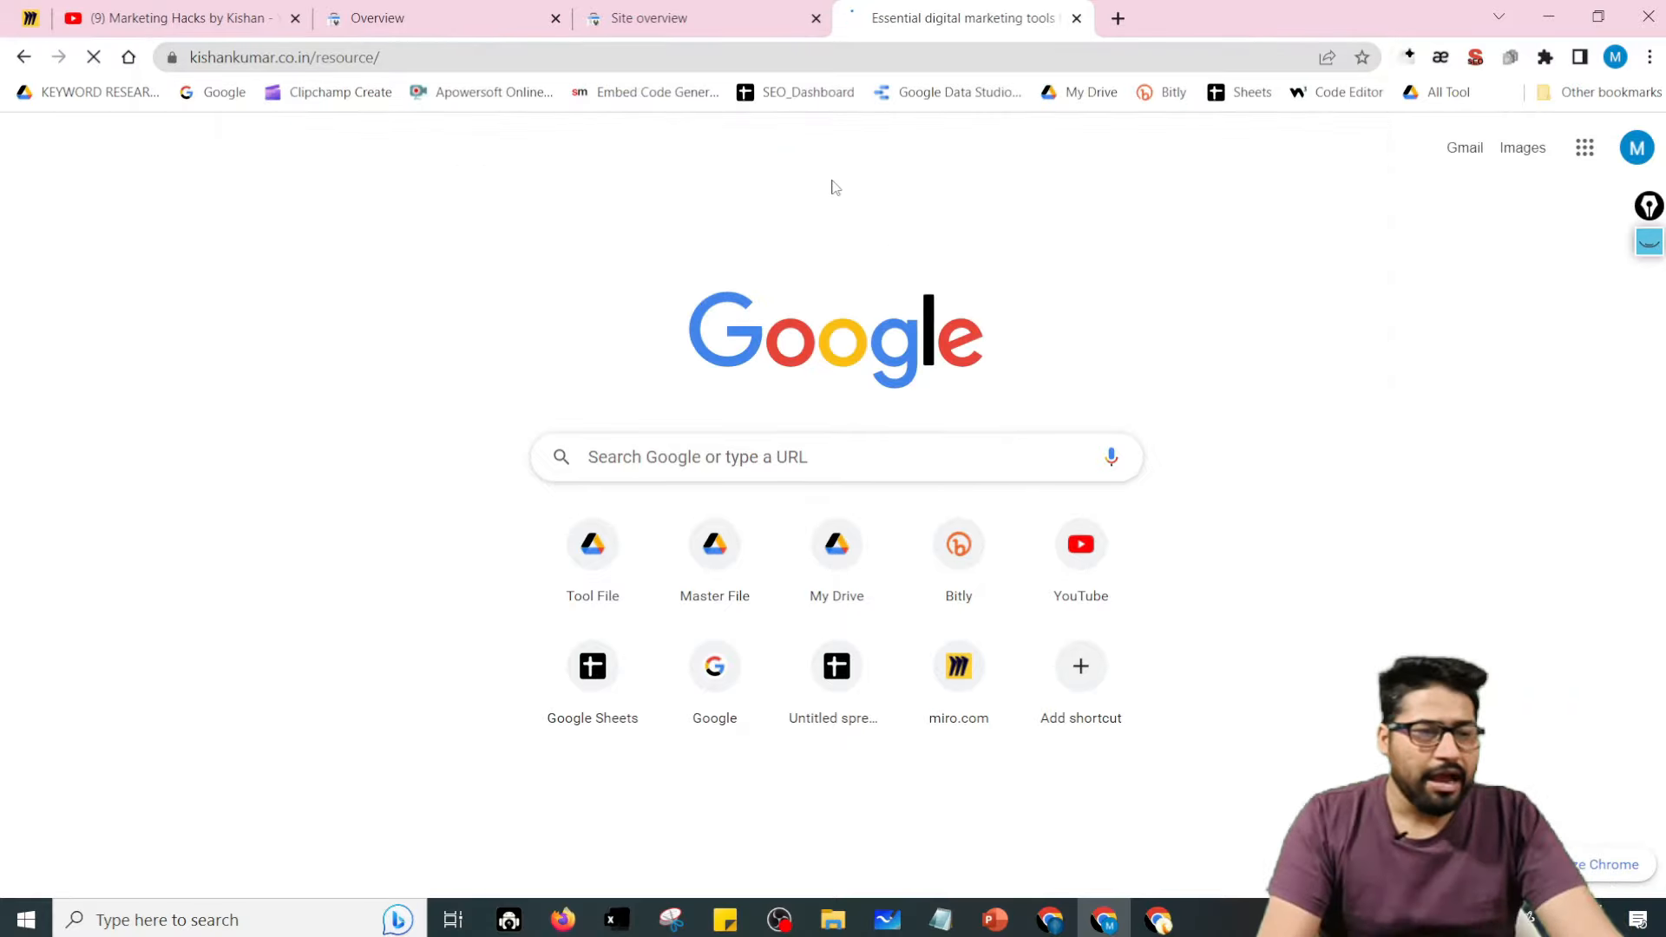
- Look through the resource page's marketing tools, including the domain name checker, SEO Dashboard 2023 and MOZ DA PA checker
{"action": "scroll", "coordinate": [912, 264], "scroll_direction": "down", "scroll_amount": 10}
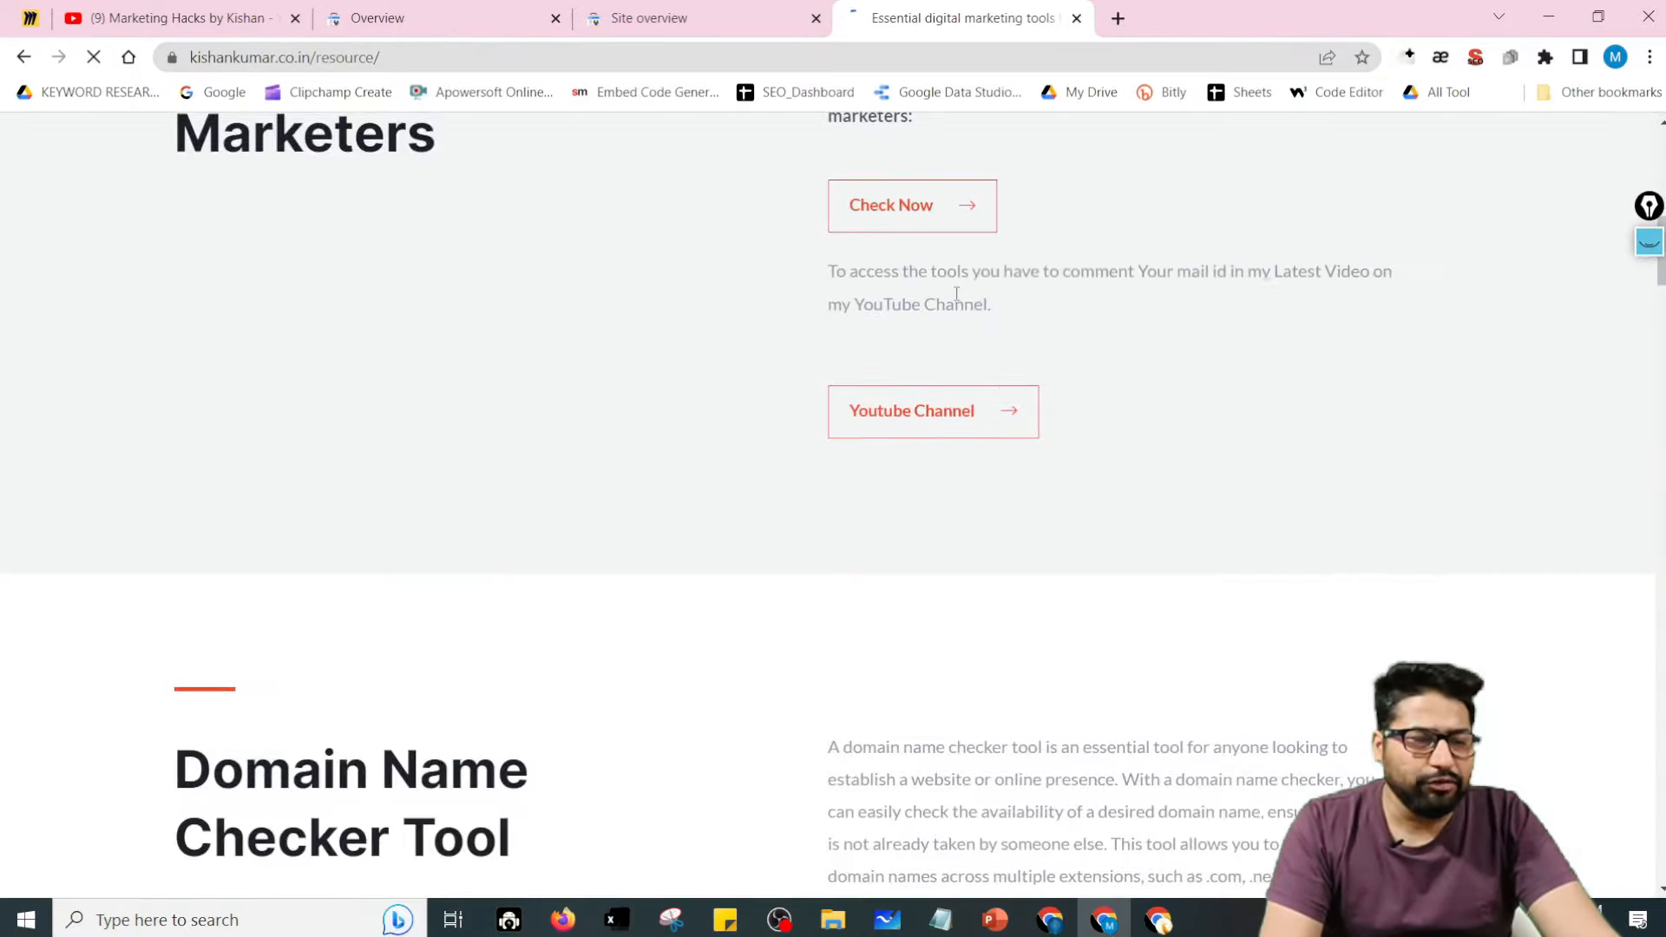
{"action": "scroll", "coordinate": [956, 295], "scroll_direction": "up", "scroll_amount": 5}
{"action": "scroll", "coordinate": [956, 298], "scroll_direction": "down", "scroll_amount": 15}
{"action": "scroll", "coordinate": [975, 322], "scroll_direction": "up", "scroll_amount": 5}
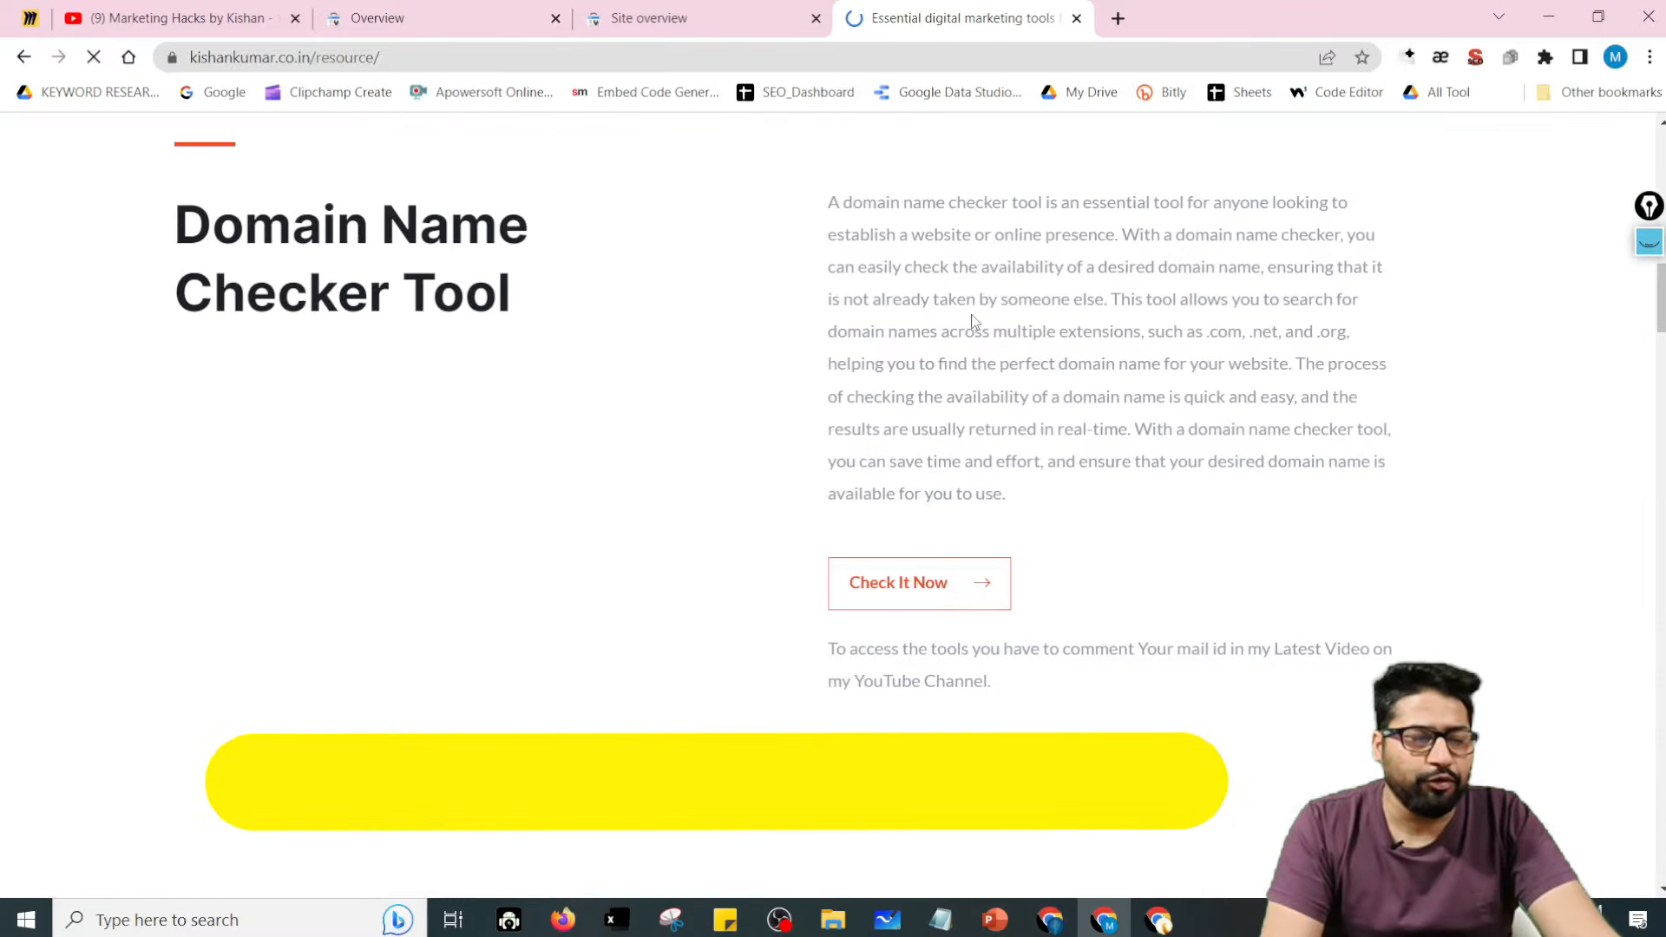
{"action": "scroll", "coordinate": [972, 321], "scroll_direction": "down", "scroll_amount": 15}
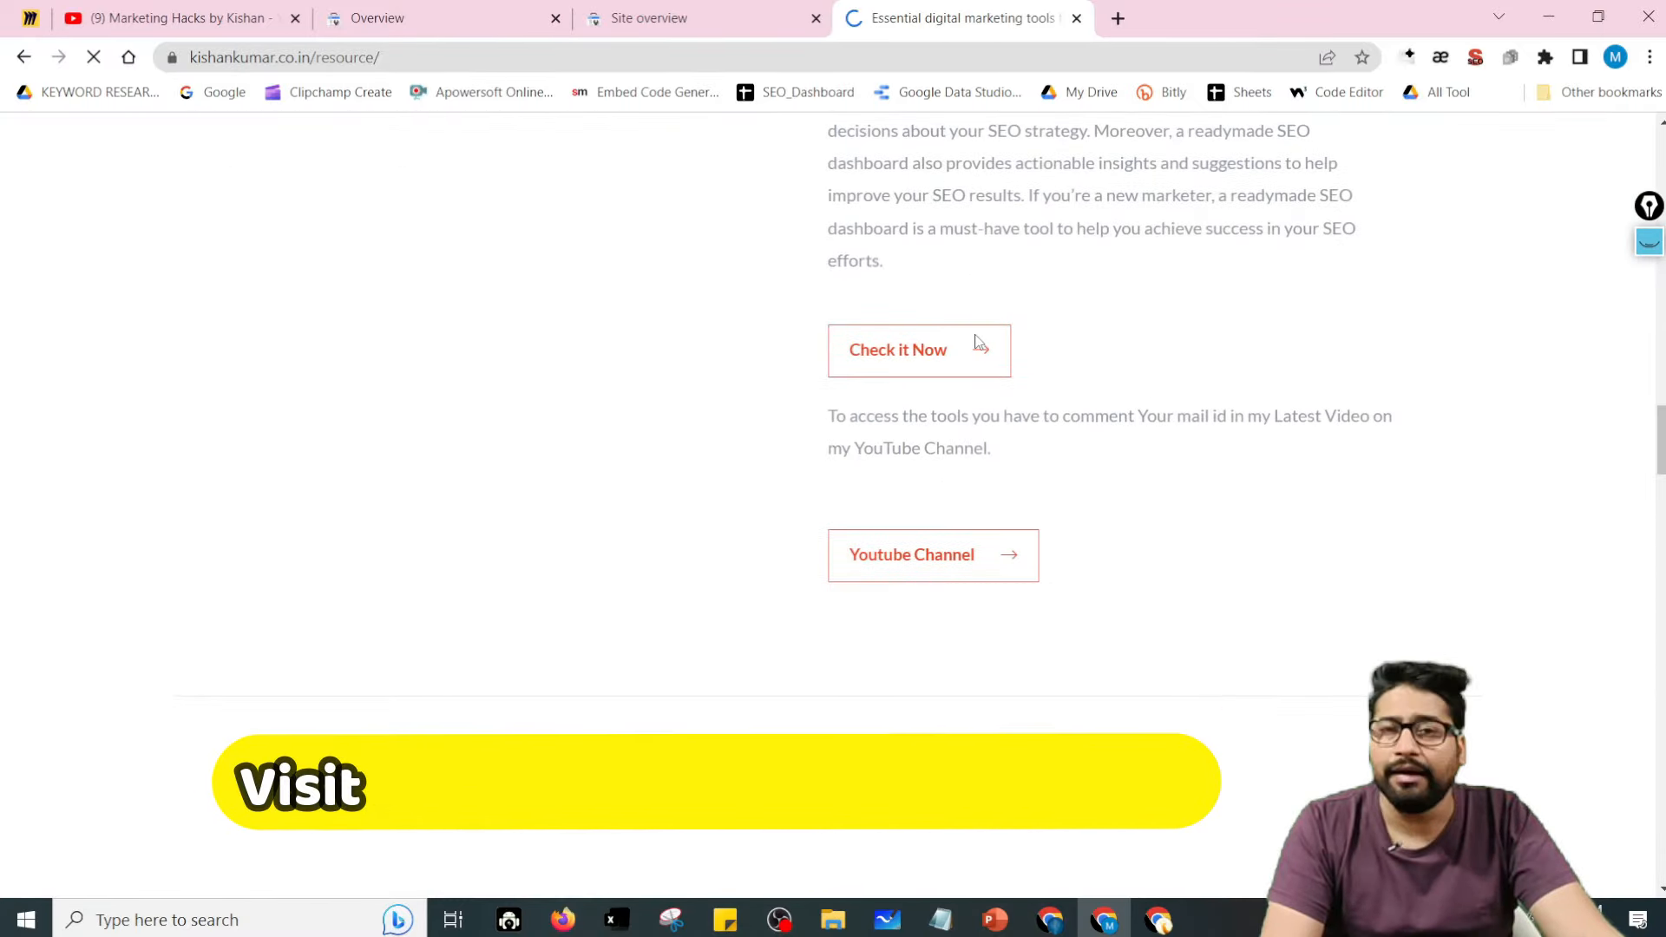
{"action": "scroll", "coordinate": [978, 341], "scroll_direction": "up", "scroll_amount": 4}
{"action": "scroll", "coordinate": [976, 340], "scroll_direction": "down", "scroll_amount": 1}
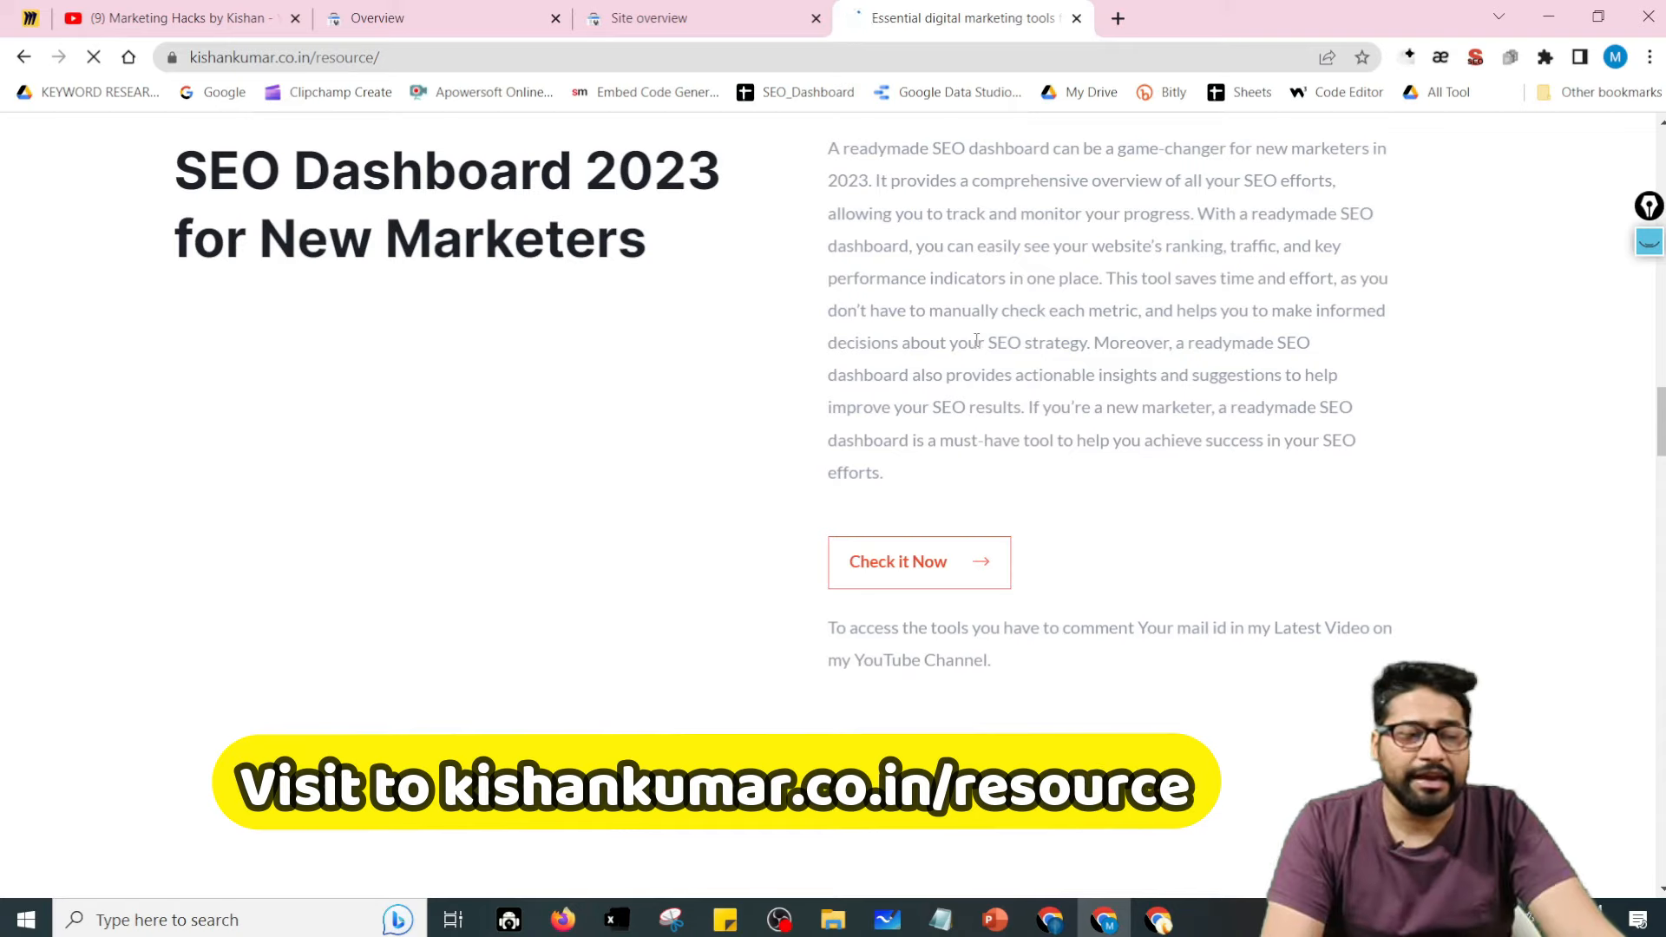
{"action": "scroll", "coordinate": [977, 340], "scroll_direction": "down", "scroll_amount": 10}
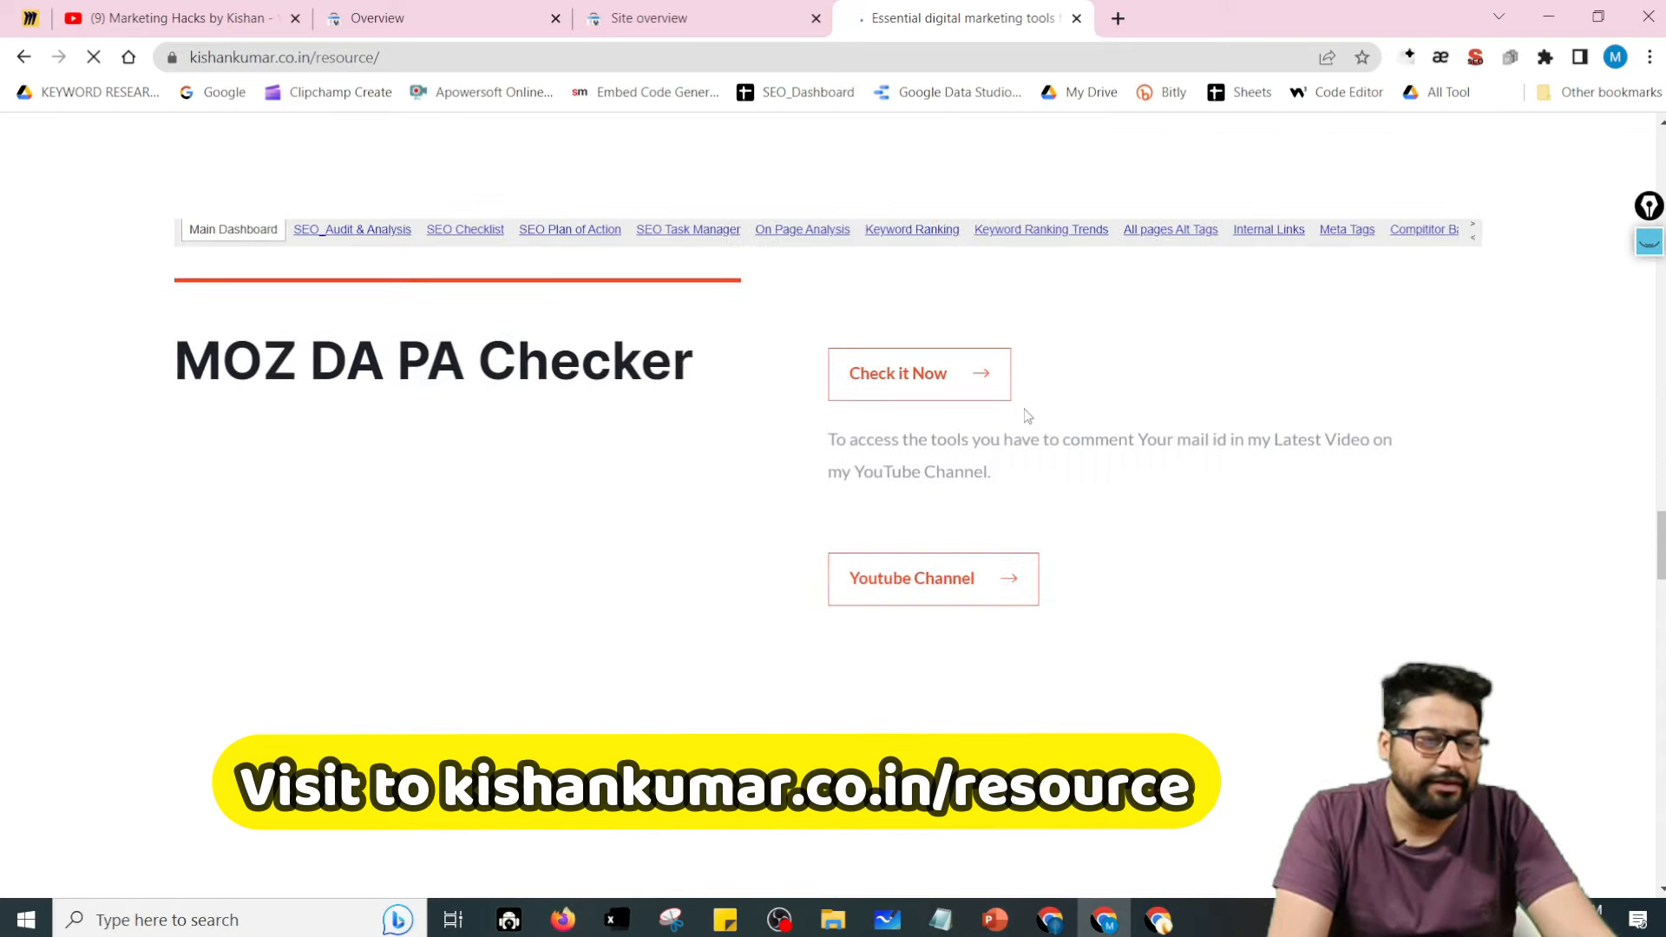
{"action": "scroll", "coordinate": [1026, 417], "scroll_direction": "up", "scroll_amount": 15}
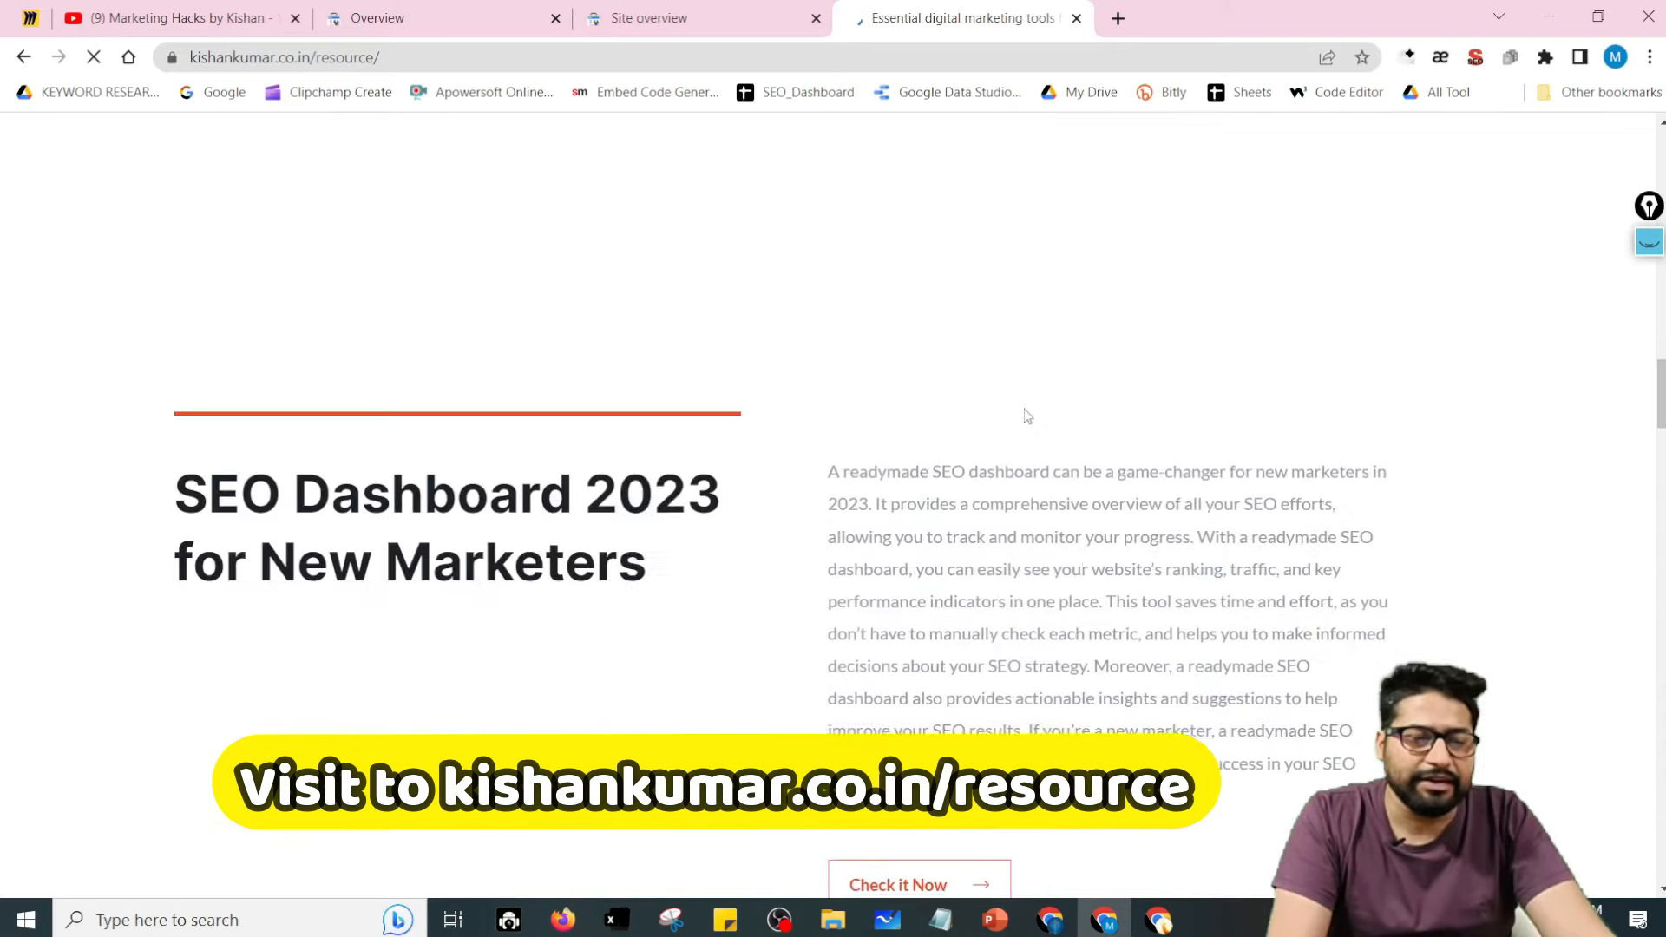
{"action": "scroll", "coordinate": [1024, 418], "scroll_direction": "down", "scroll_amount": 10}
{"action": "scroll", "coordinate": [894, 417], "scroll_direction": "up", "scroll_amount": 10}
{"action": "scroll", "coordinate": [895, 417], "scroll_direction": "down", "scroll_amount": 10}
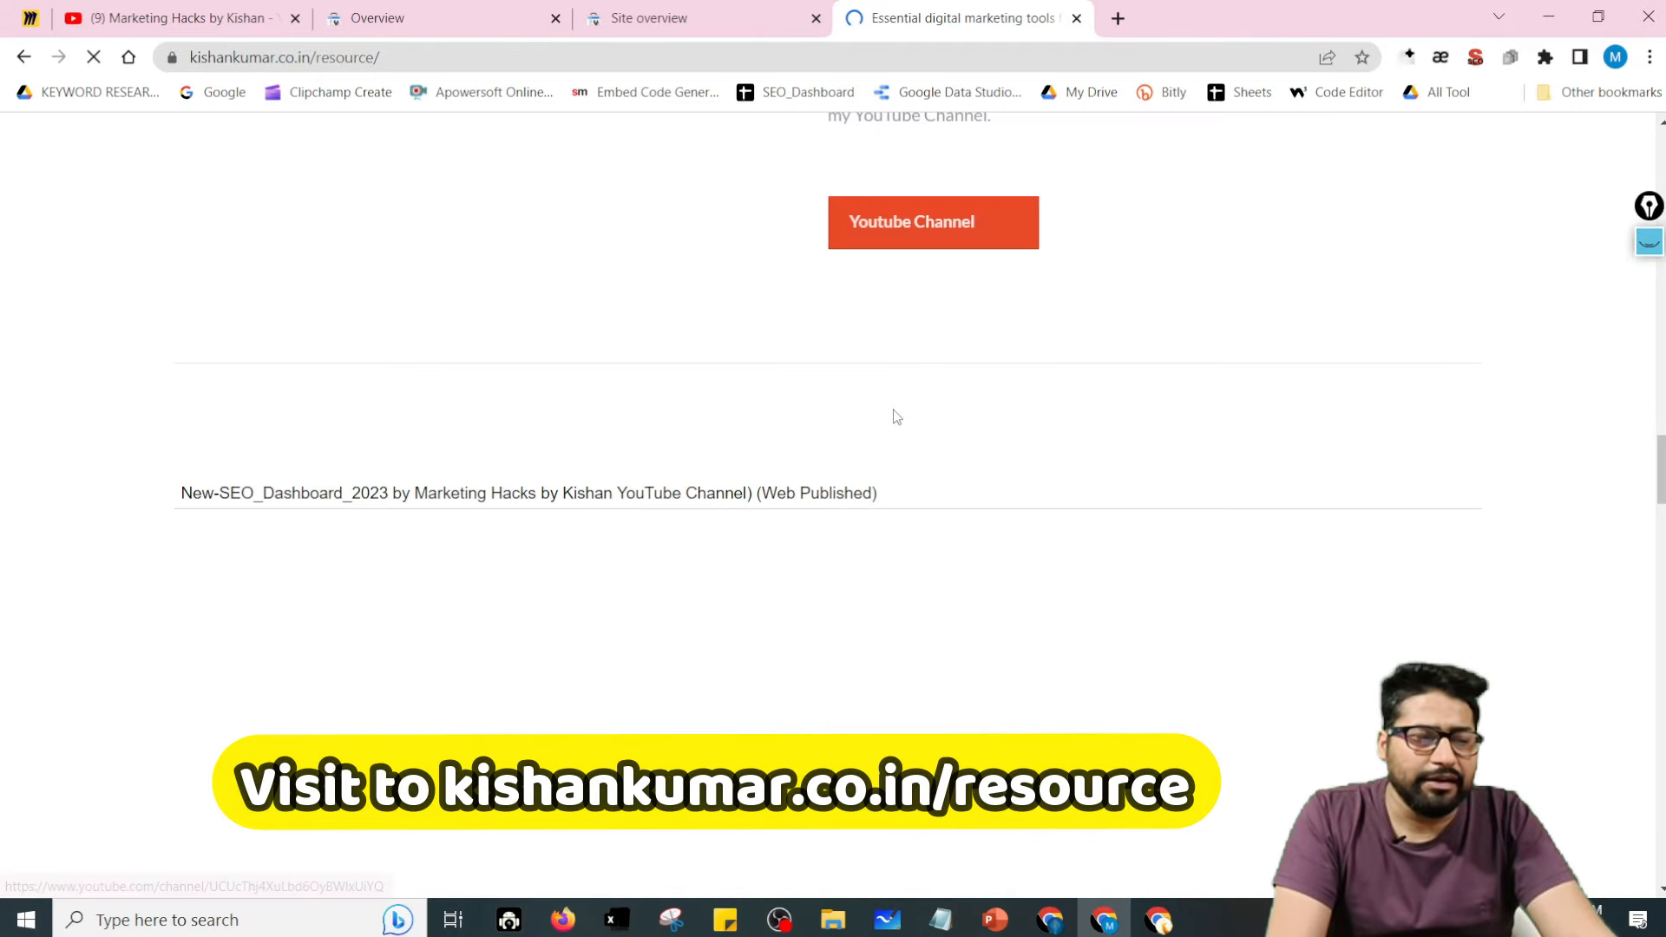
{"action": "scroll", "coordinate": [896, 417], "scroll_direction": "up", "scroll_amount": 3}
{"action": "scroll", "coordinate": [896, 417], "scroll_direction": "down", "scroll_amount": 7}
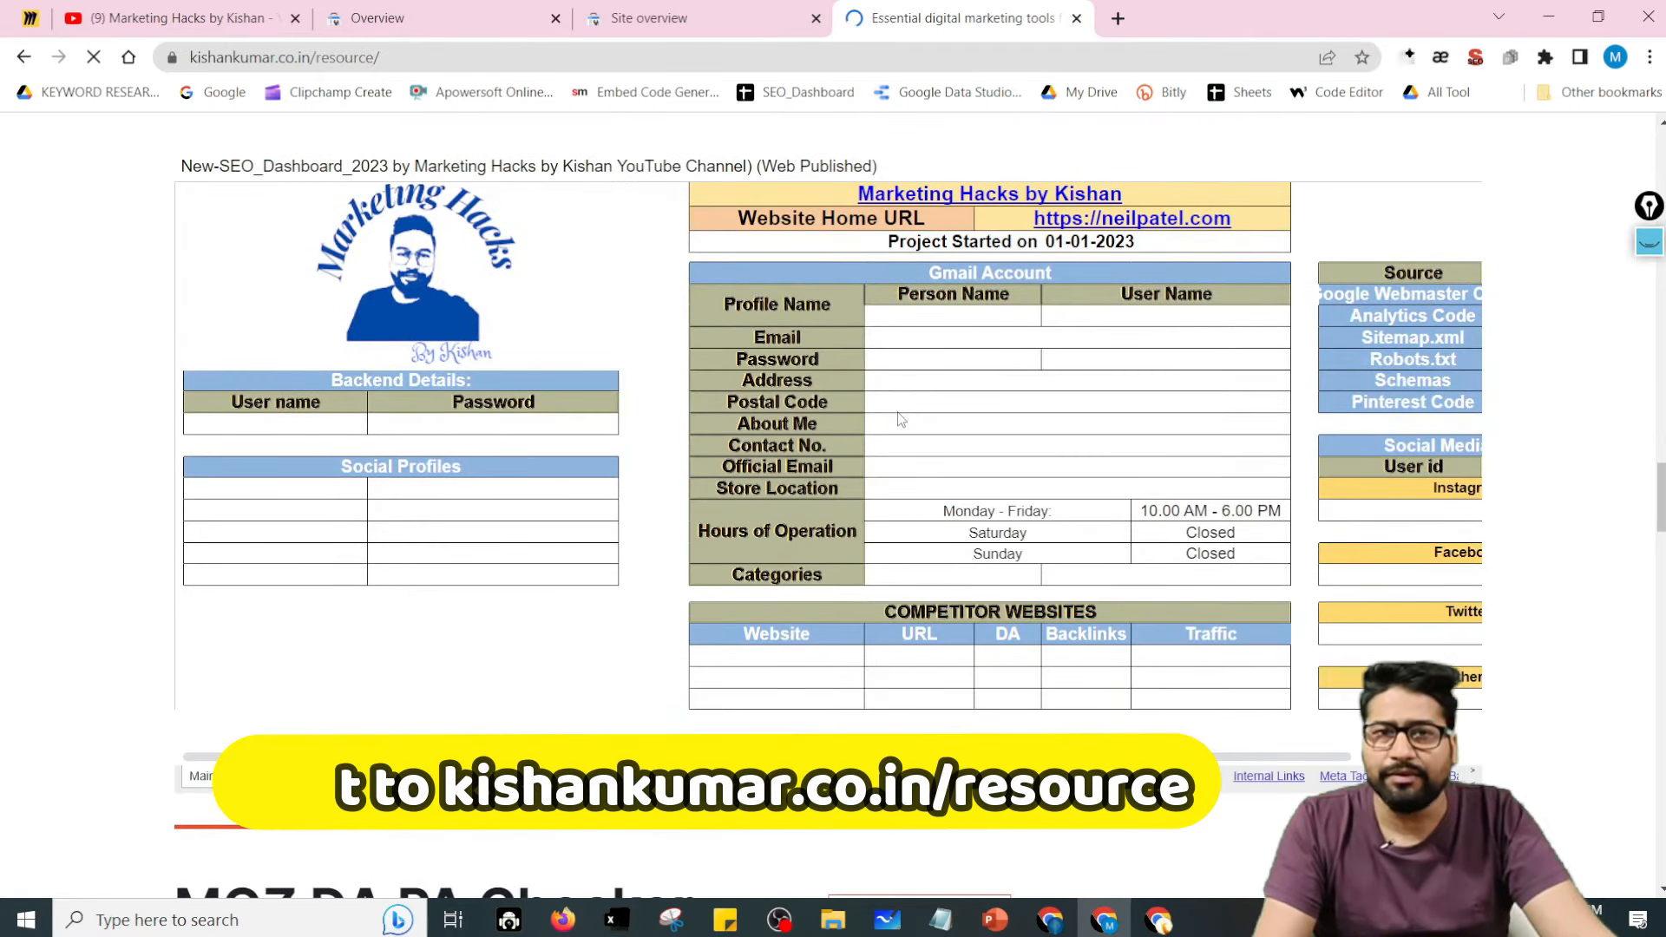